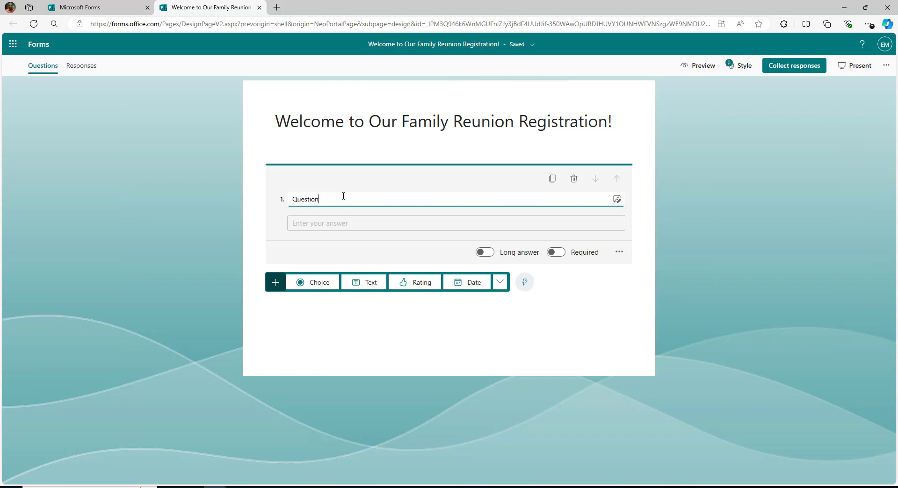
Retitle question 1 'Full Name:' and add an 'Email Address:' text question.
double_click(301, 196)
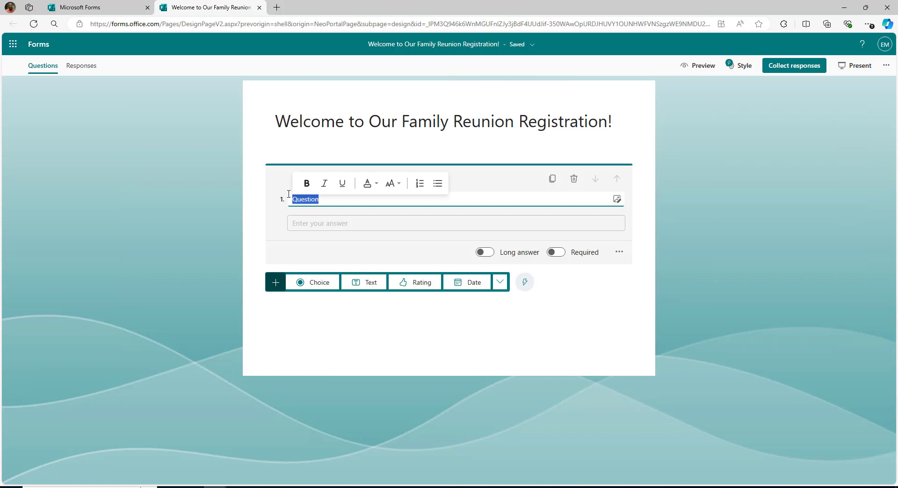
text(Full Name:)
click(256, 194)
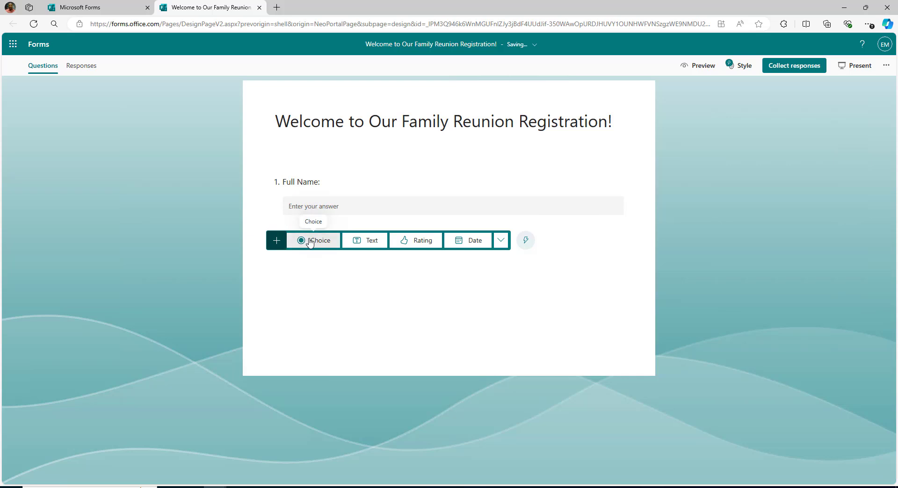
click(365, 242)
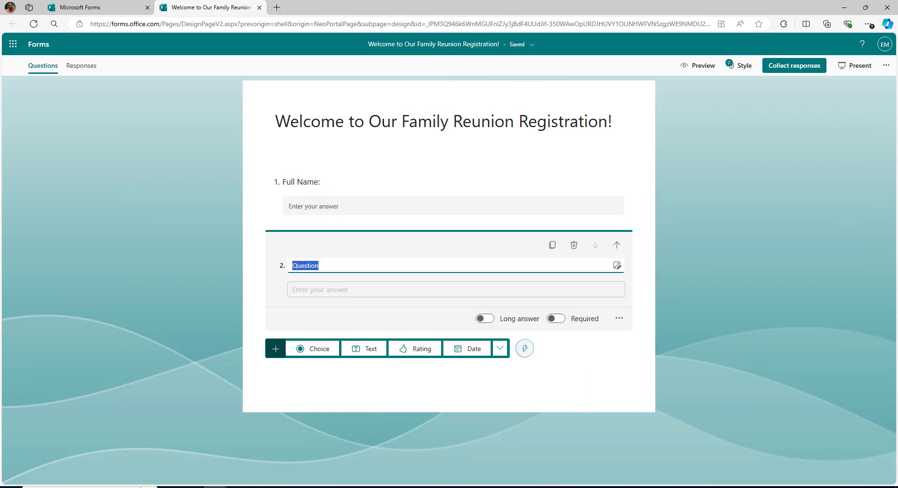
text(Email Address:)
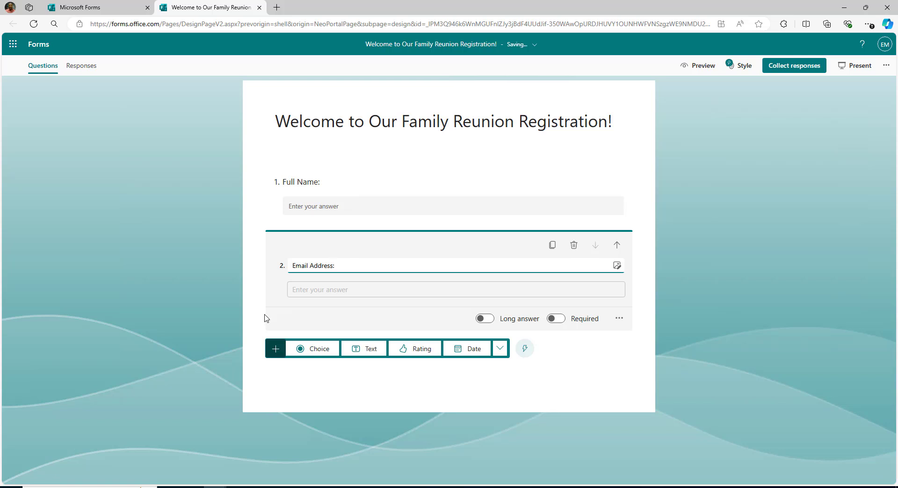
click(296, 328)
Add 'Phone Number:' and 'Mailing Address:' text questions.
click(370, 309)
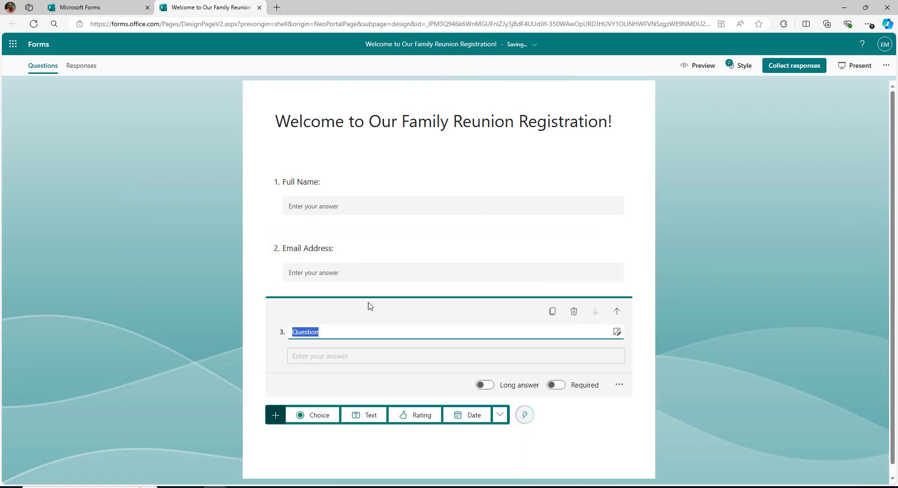
text(Phone Number:)
click(268, 360)
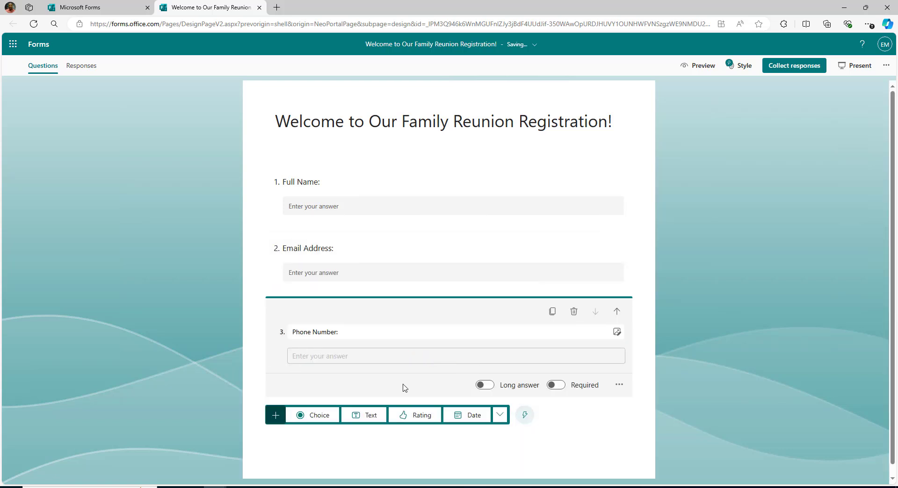
click(371, 415)
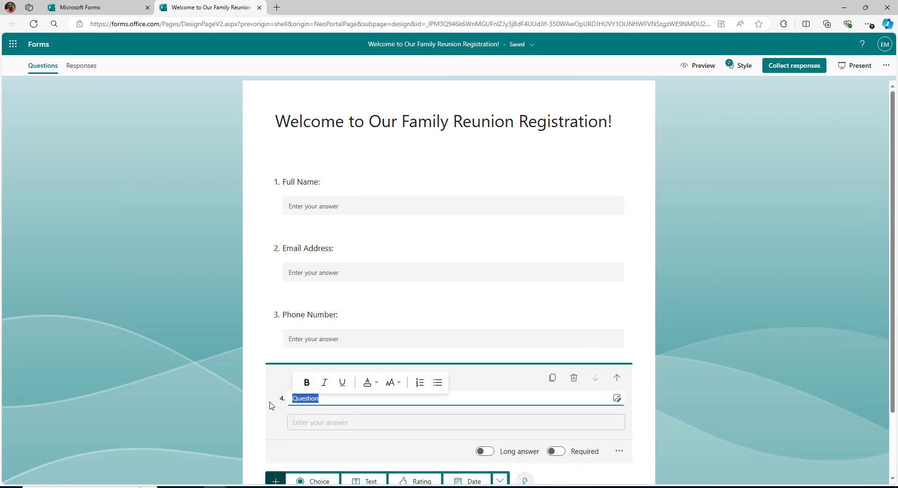
text(Mailing Address:)
click(678, 336)
Add a 'Date of Birth' date question as question 5.
scroll(402, 369, down, 1)
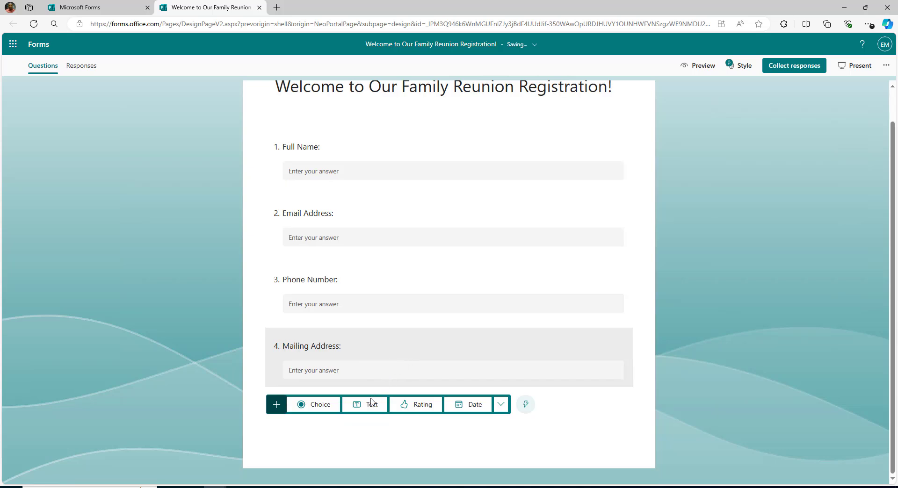
click(369, 406)
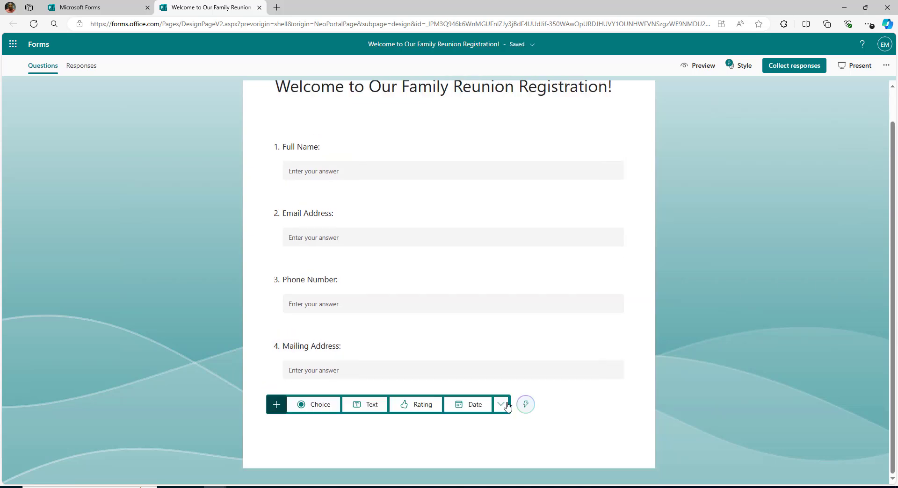
click(475, 405)
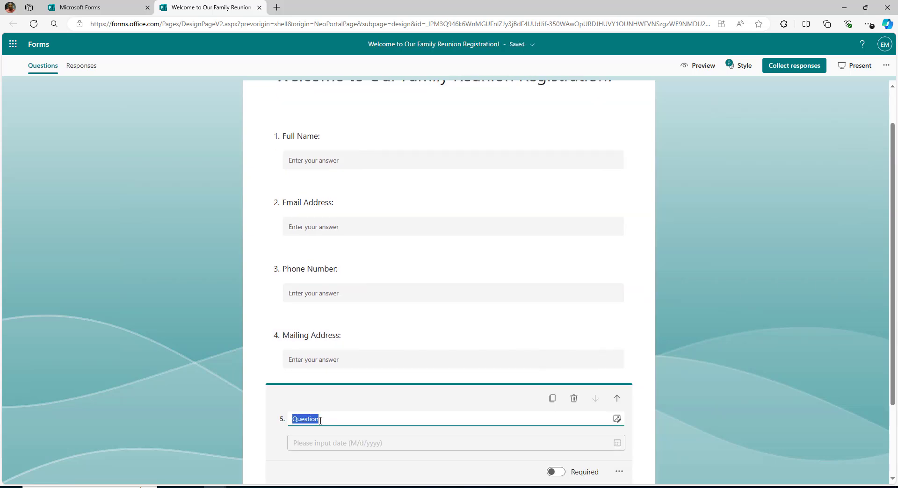
text(Date of Birth:)
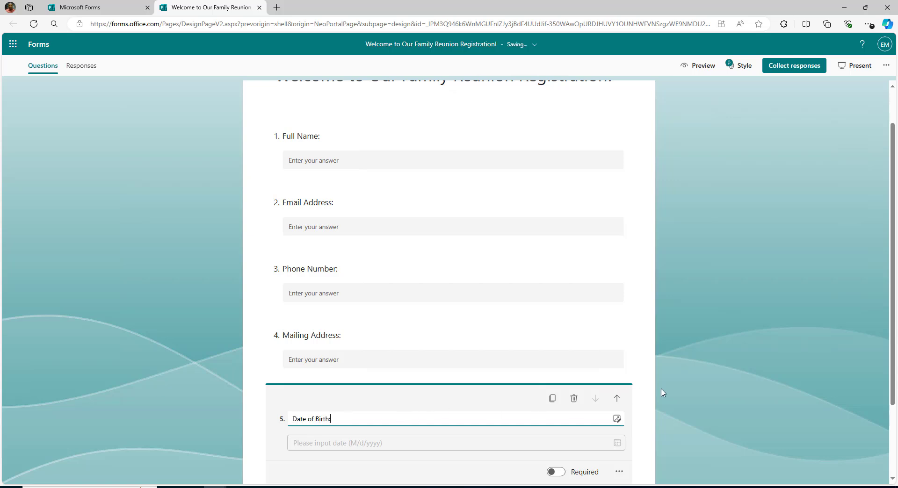
click(659, 392)
scroll(533, 383, down, 1)
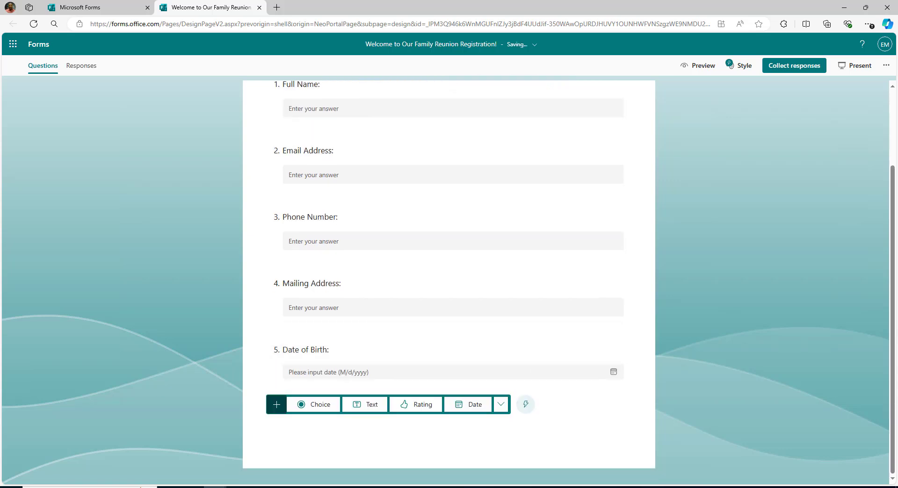
Add choice question 'Number of Attendees:' and fill in its first two answer options.
click(313, 404)
text(Number of Attendees:)
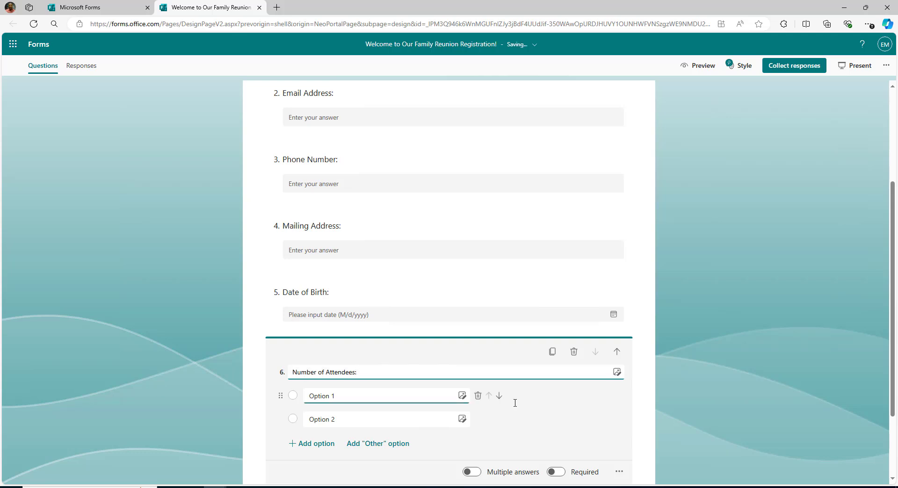
click(335, 415)
text(1)
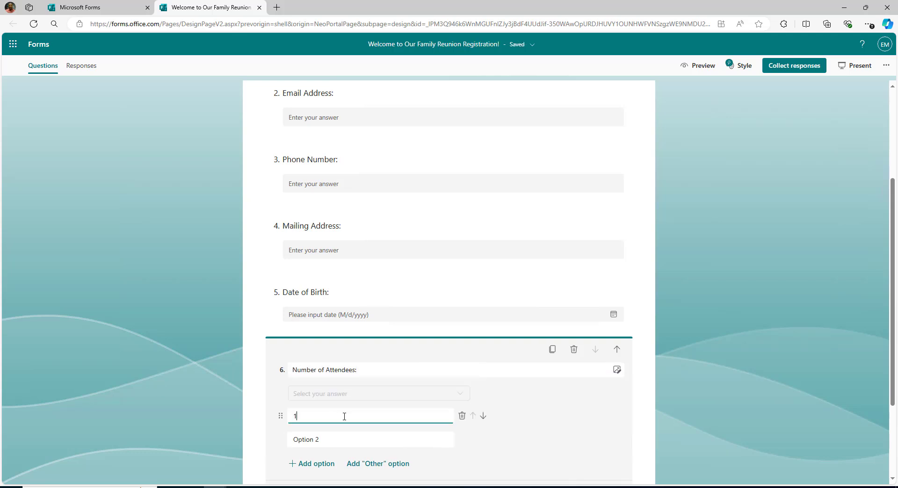
click(332, 440)
text(3)
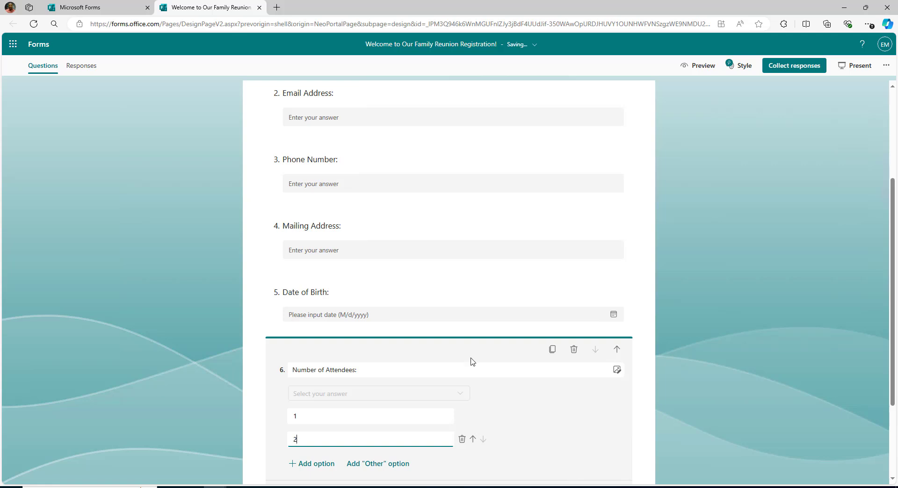
Add three more placeholder answer options, Option 3 to Option 5.
scroll(529, 423, down, 2)
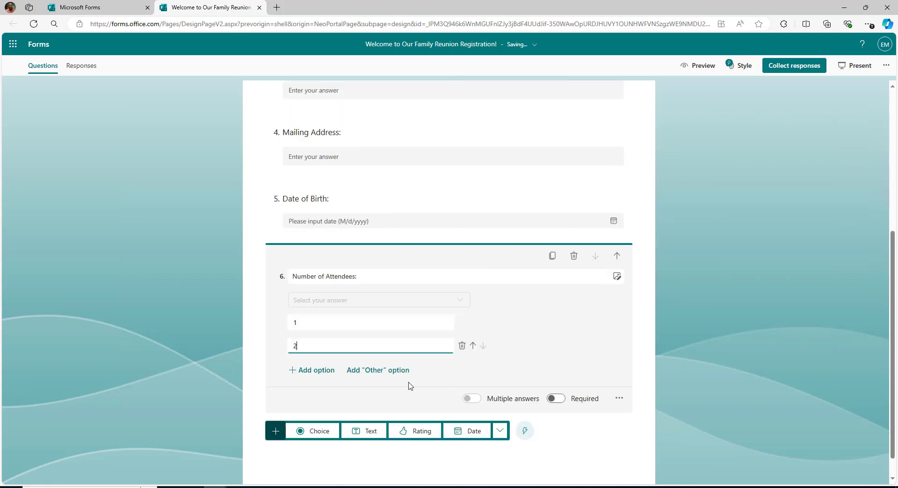
click(309, 370)
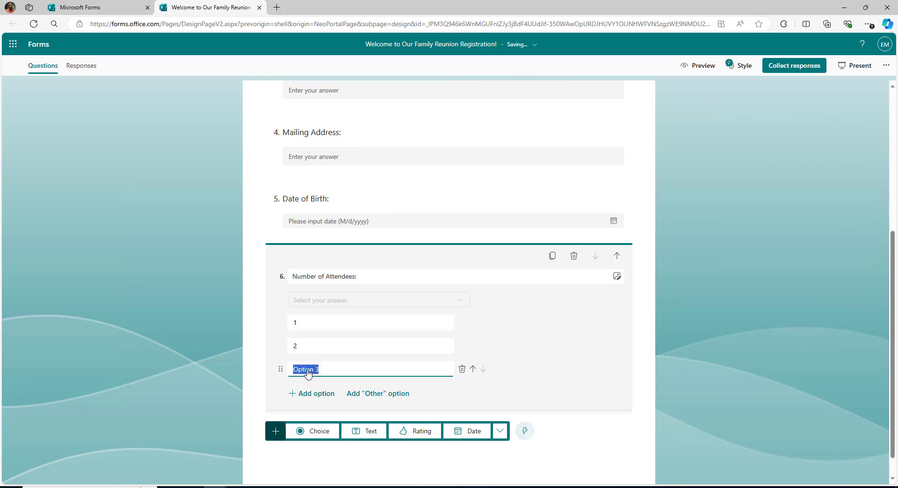
click(308, 396)
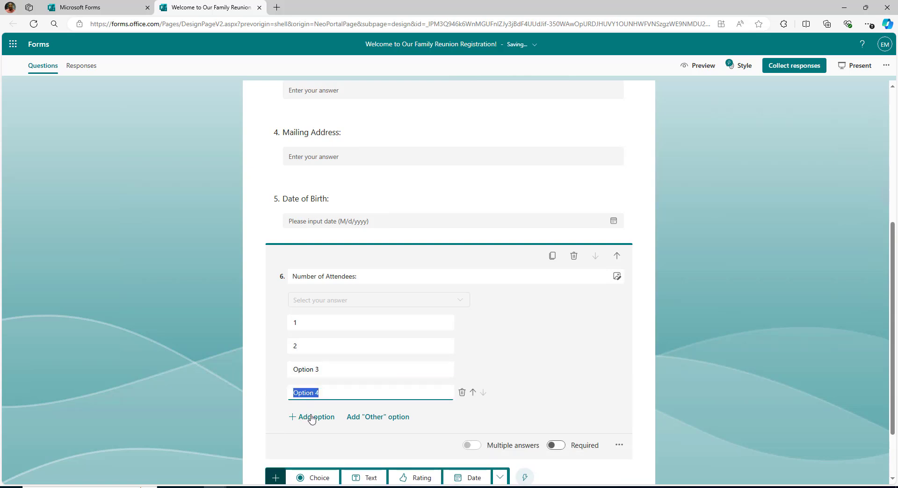
click(315, 416)
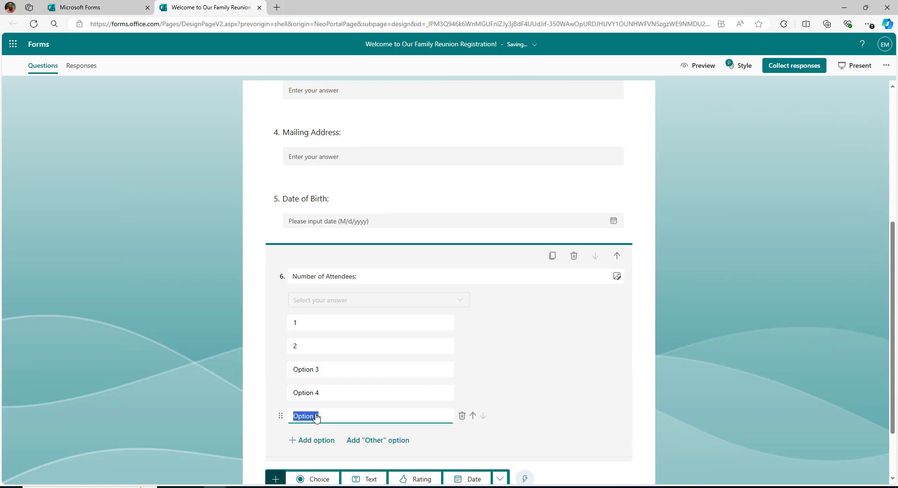
click(322, 369)
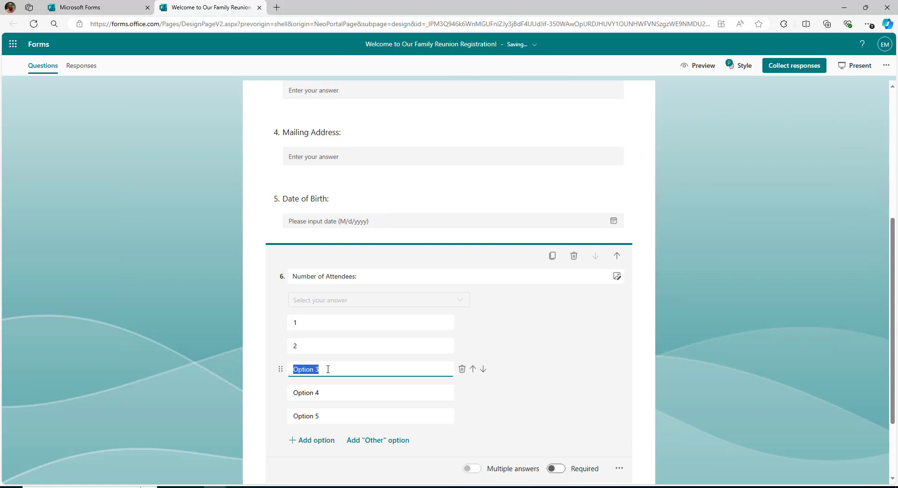
Add a 'T-Shirt Size:' choice question with sizes XS, S, M, L, XL and XXL.
text(3)
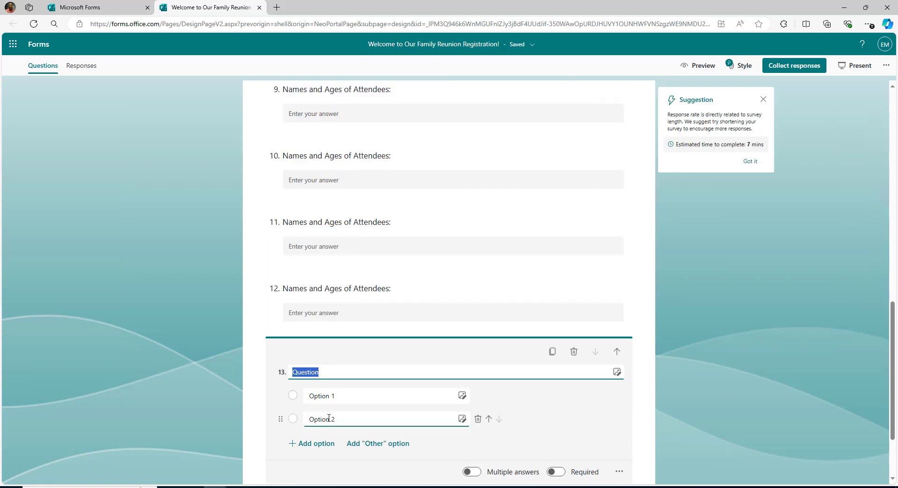
text(T-Shirt Size:)
click(339, 400)
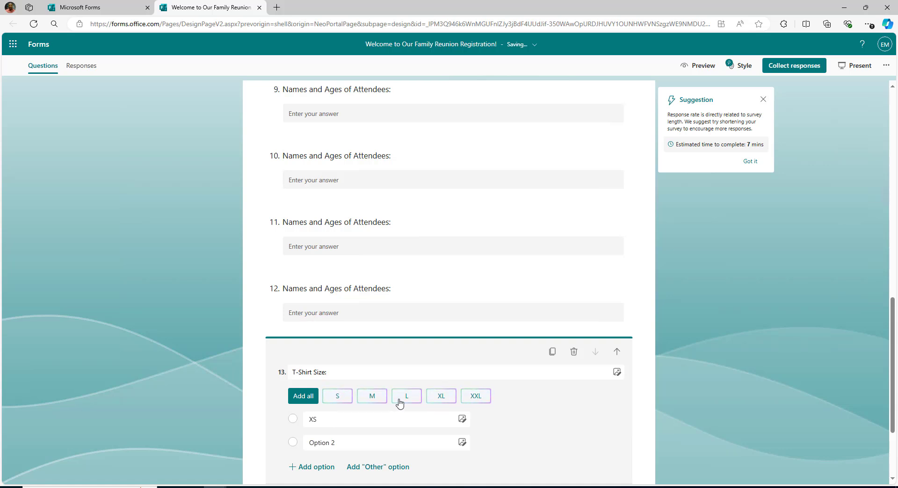
click(340, 399)
click(338, 400)
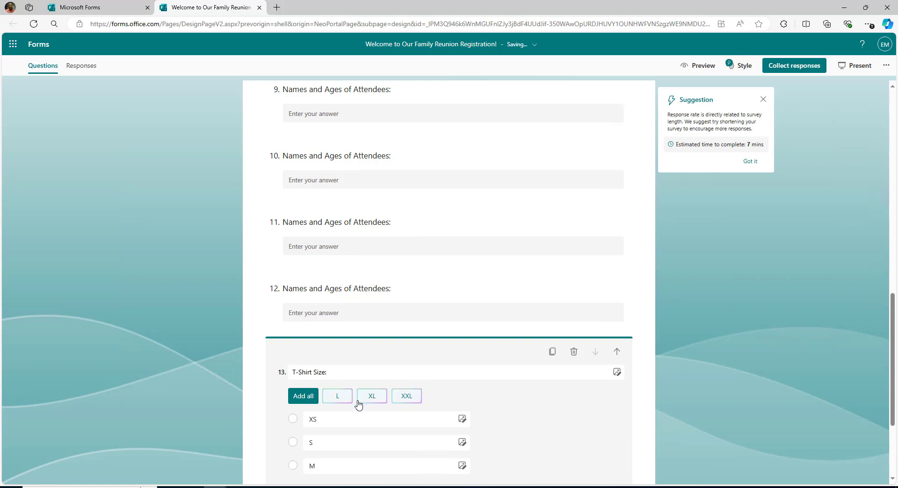
click(343, 401)
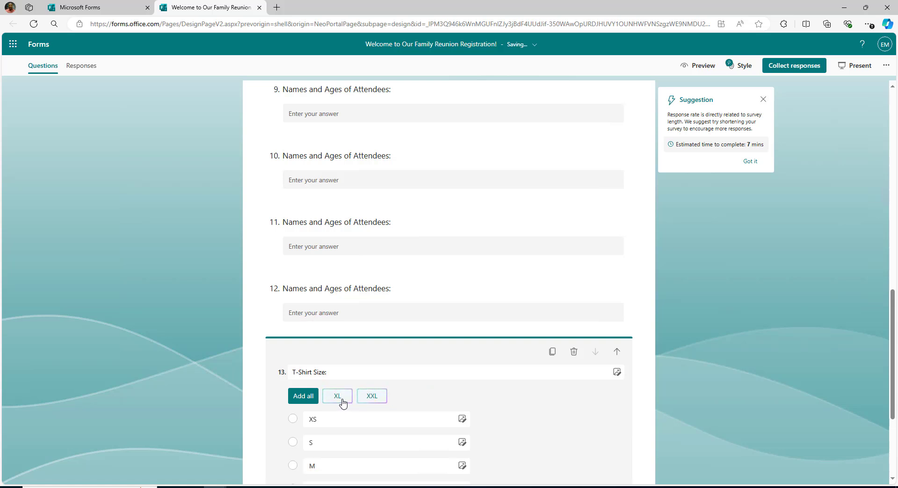
click(345, 401)
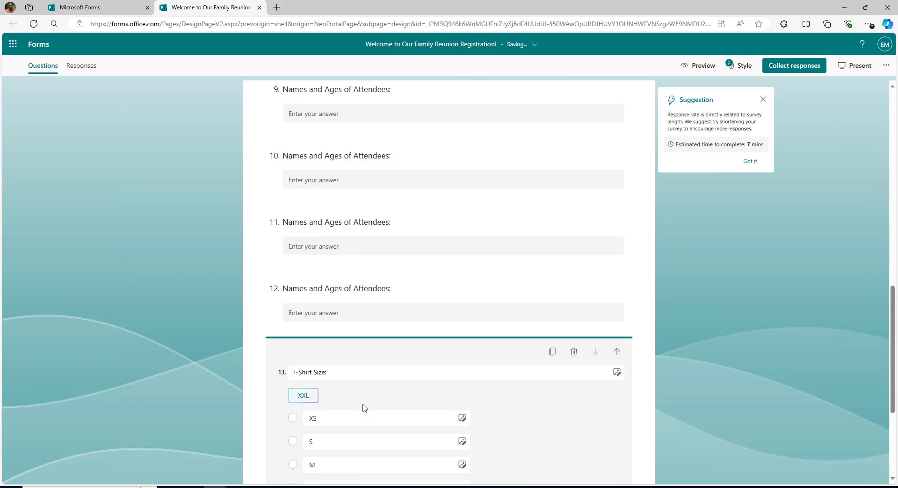
click(309, 398)
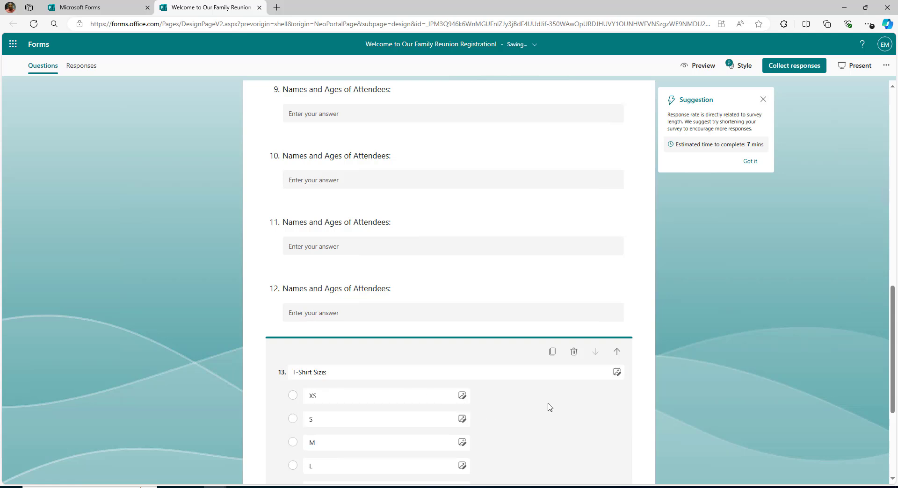
scroll(550, 407, down, 3)
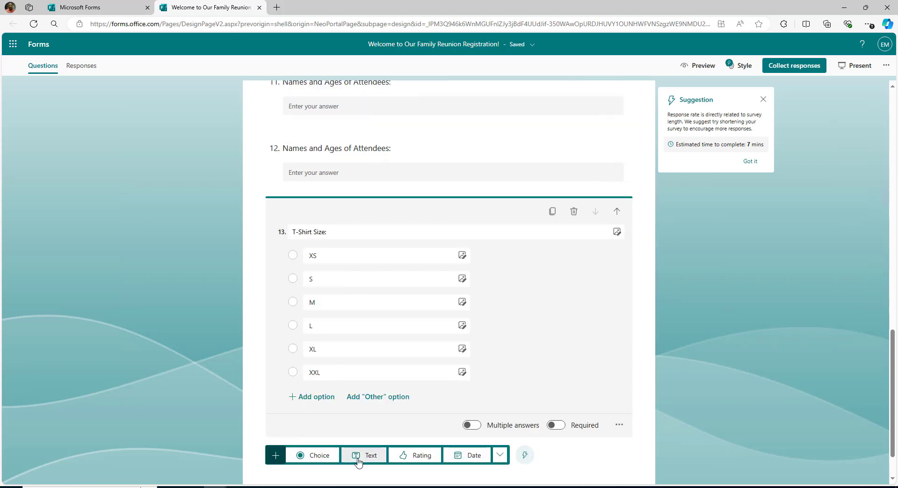
Add text question 'Dietary Restrictions:' noting 'Please list any dietary restrictions or allergies', then choice 'Activity Preferences:'.
click(358, 460)
text(Dietary Restrictions:)
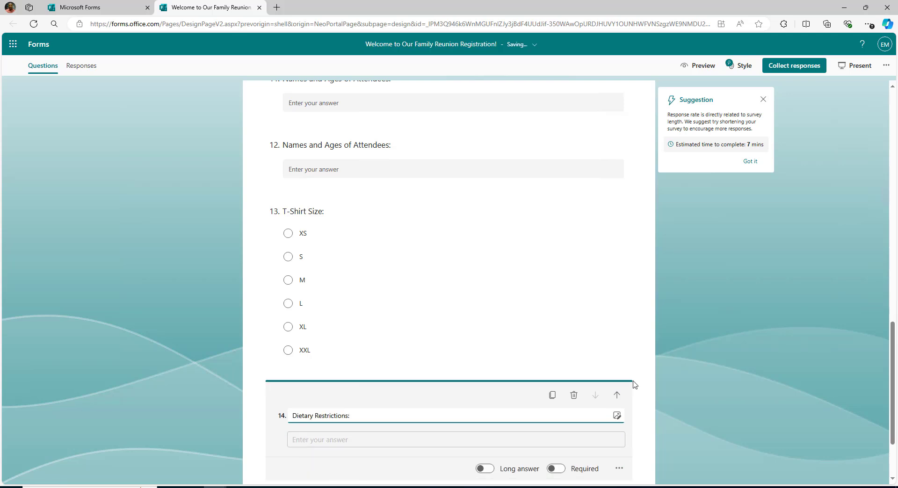
click(671, 381)
click(492, 391)
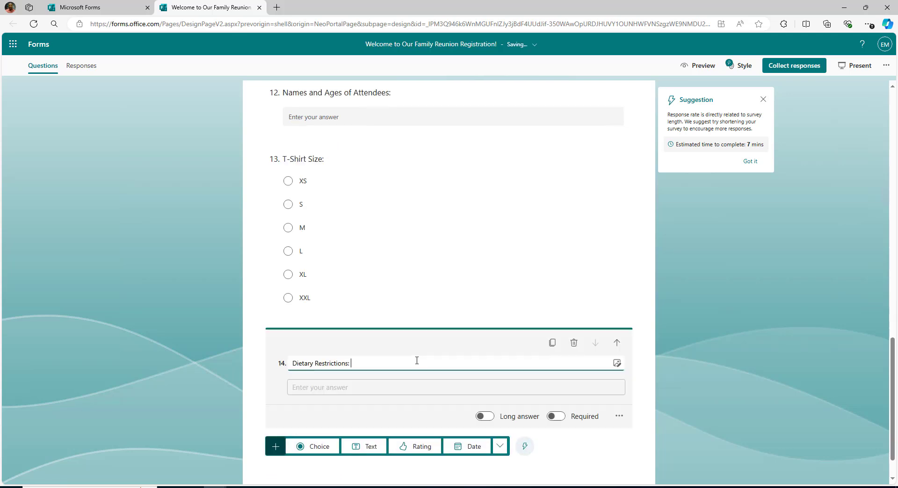
text(Please list any dietary restrictions or allergies)
click(679, 332)
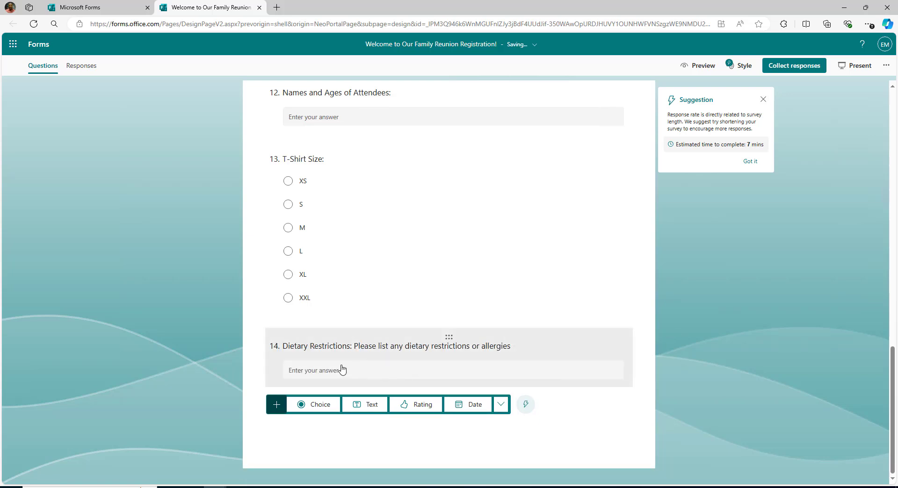
click(315, 404)
text(Activity Preferences)
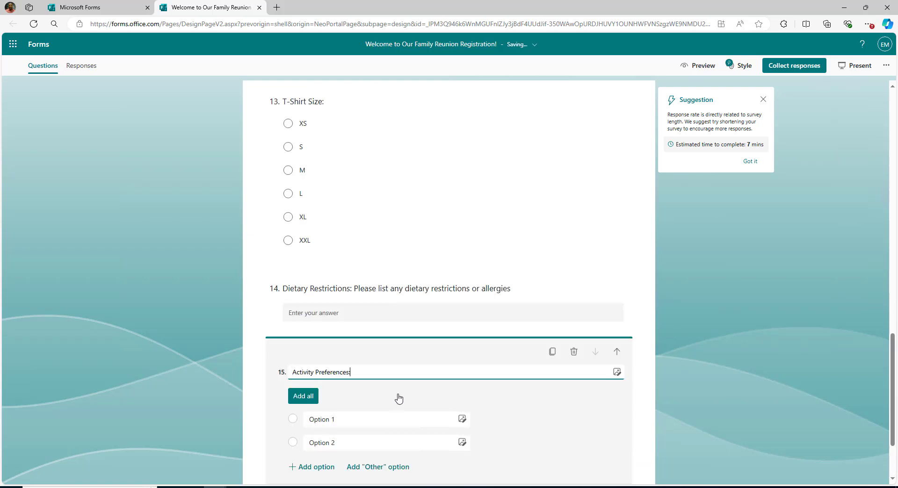
text(:)
Name the first two activity options Outdoor Games and Indoor Games.
click(414, 420)
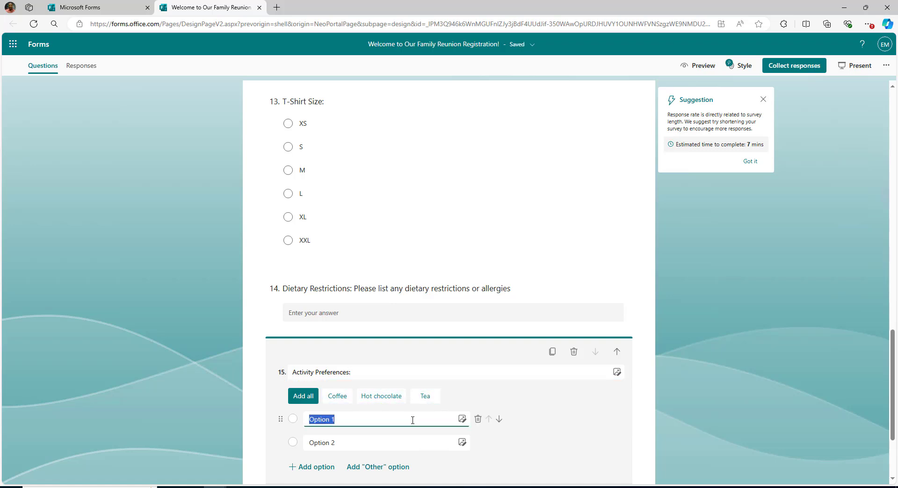
text(Outdoor Games)
click(390, 439)
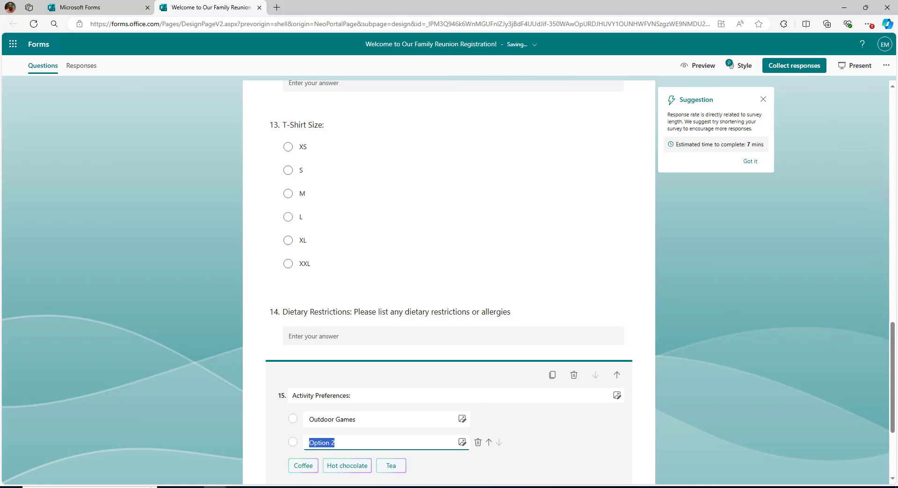
click(333, 444)
drag(334, 443, 301, 442)
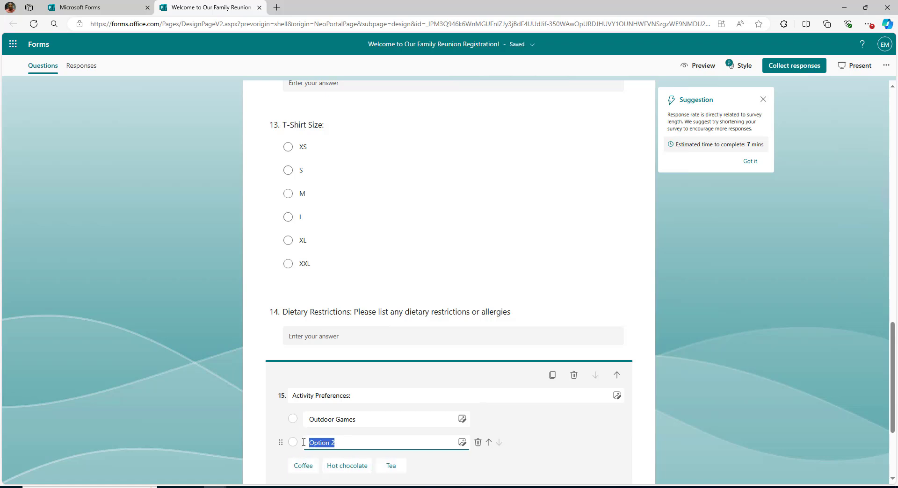
text(Indoor Games)
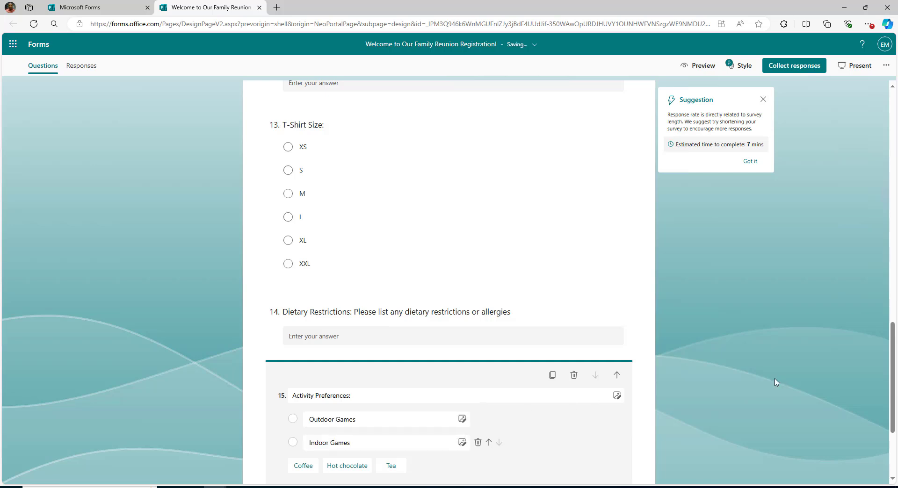
click(651, 360)
Add more activity options, naming the third one Craft Activities.
scroll(366, 385, down, 1)
click(405, 356)
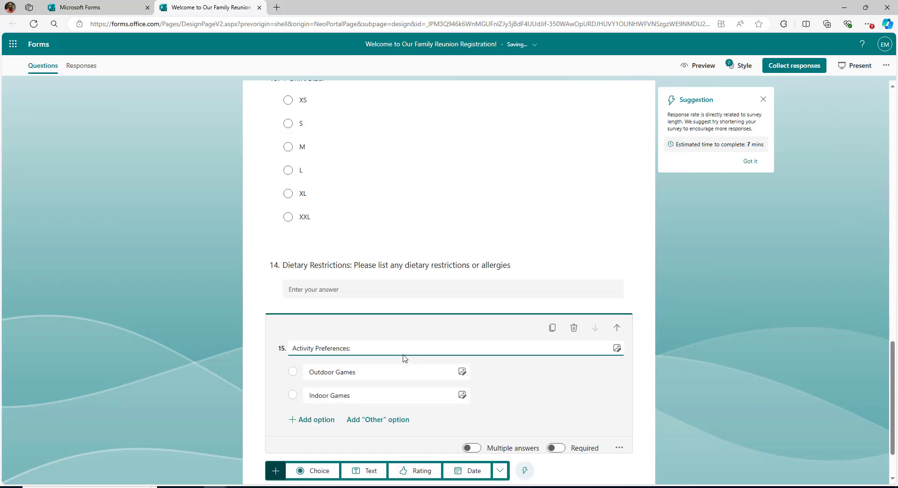
click(328, 444)
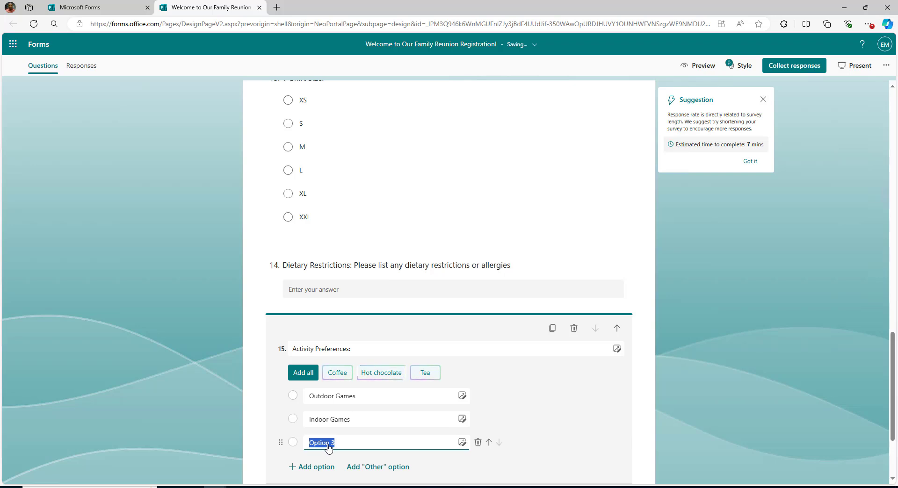
click(313, 467)
click(416, 439)
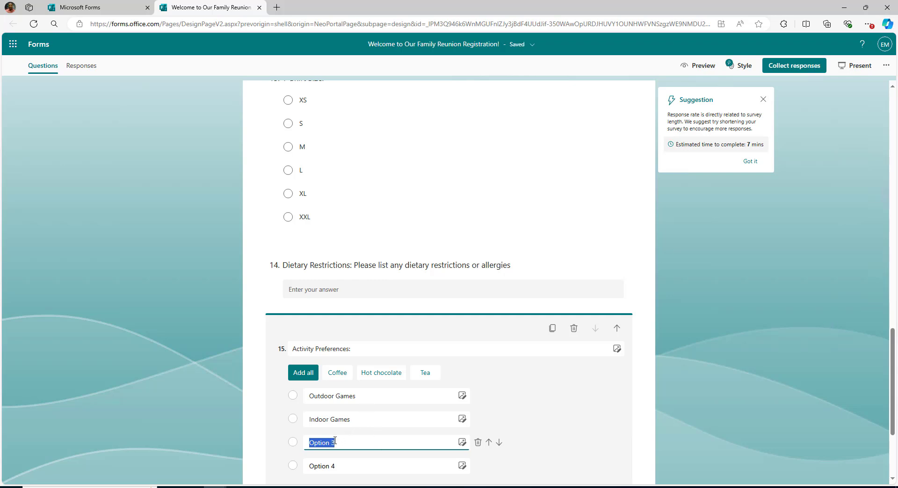
text(Craft Activities)
click(557, 415)
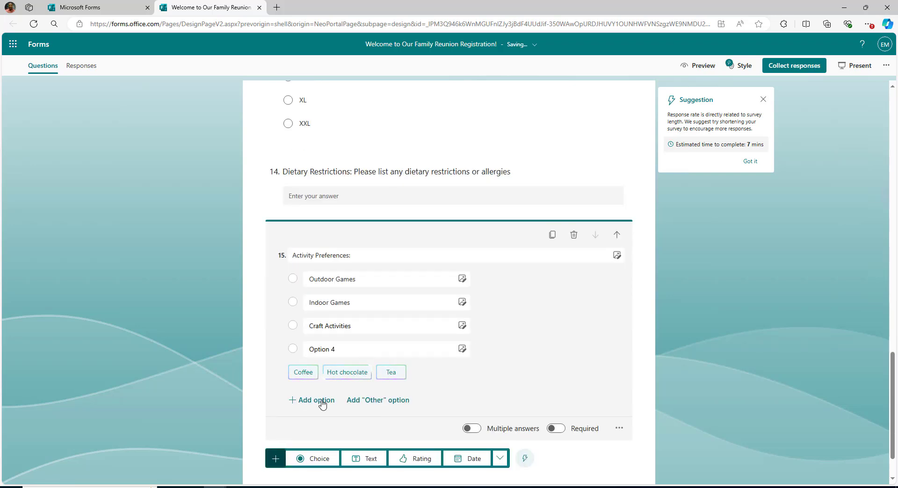
click(322, 401)
click(313, 424)
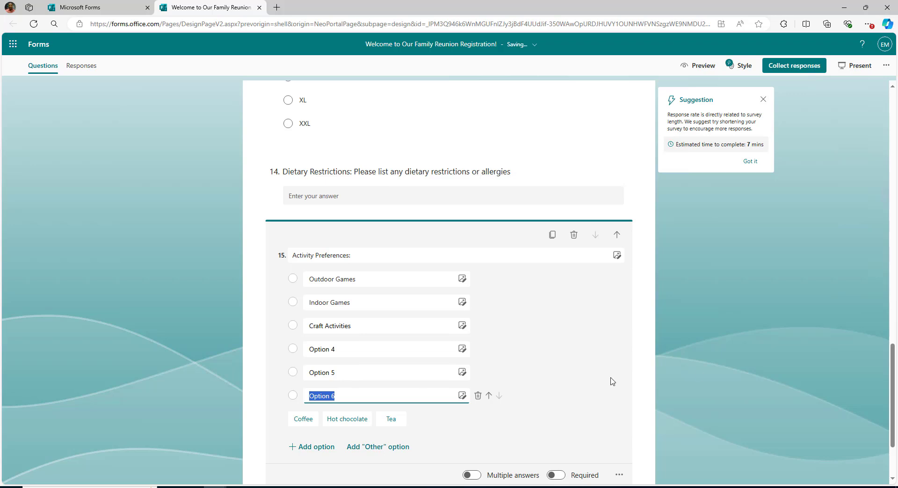
Name the remaining options Cooking/Baking, Storytelling, Family History/Tree Exploration and Photo Booth.
click(361, 349)
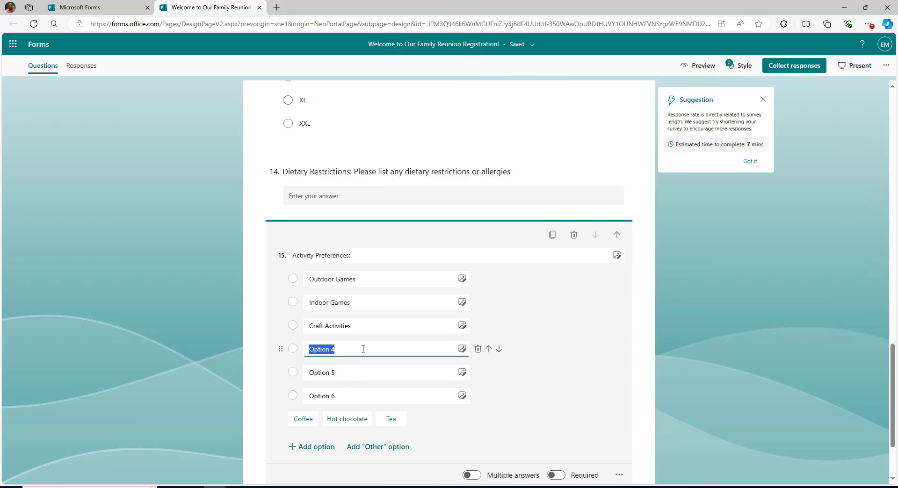
text(Cooking/Baking)
key(Tab)
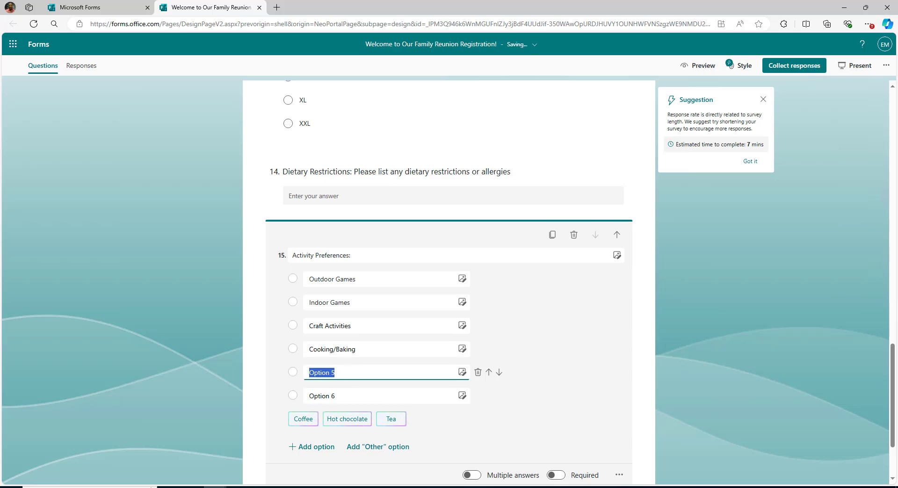
text(Storytelling)
key(Tab)
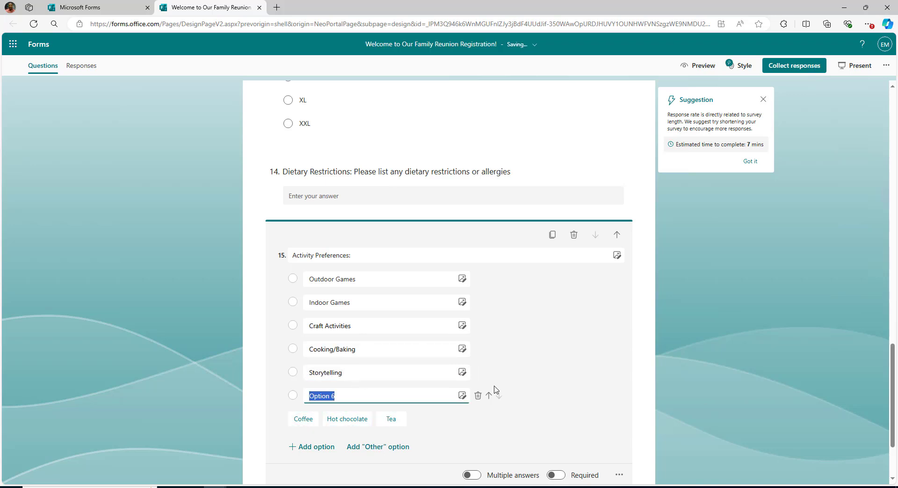
text(Family History/Tree Exploration)
click(316, 446)
text(Photo Booth)
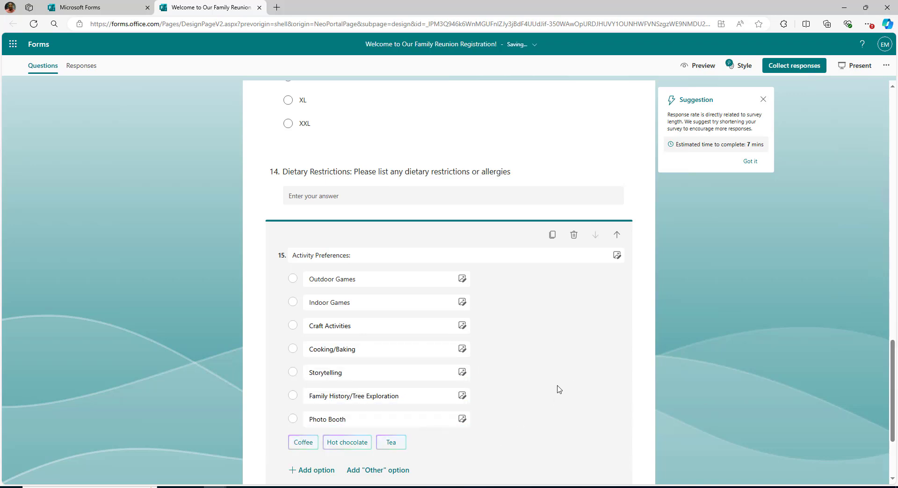
Allow multiple answers for Activity Preferences, limited to at most 3 selections.
scroll(524, 328, down, 3)
click(472, 374)
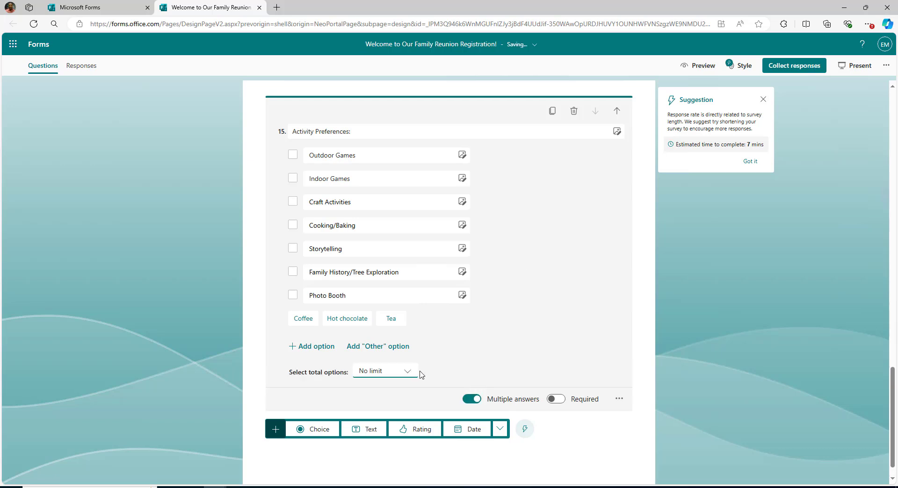
click(402, 371)
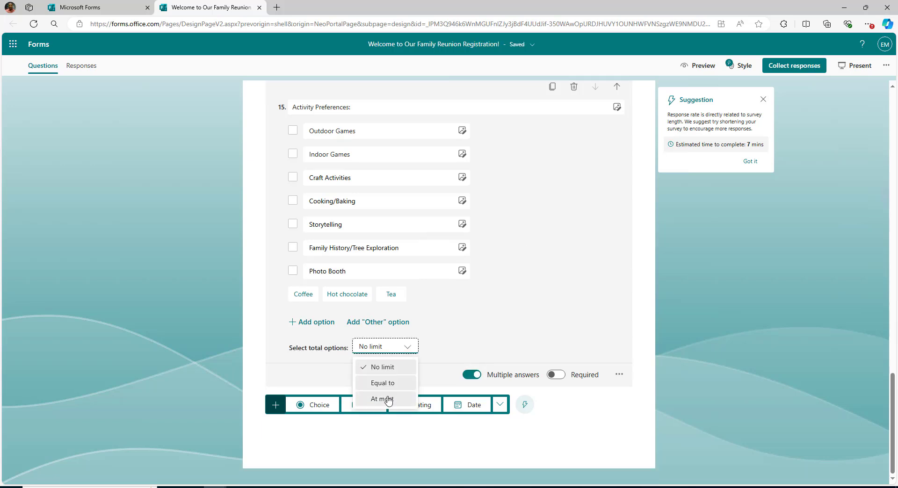
click(382, 399)
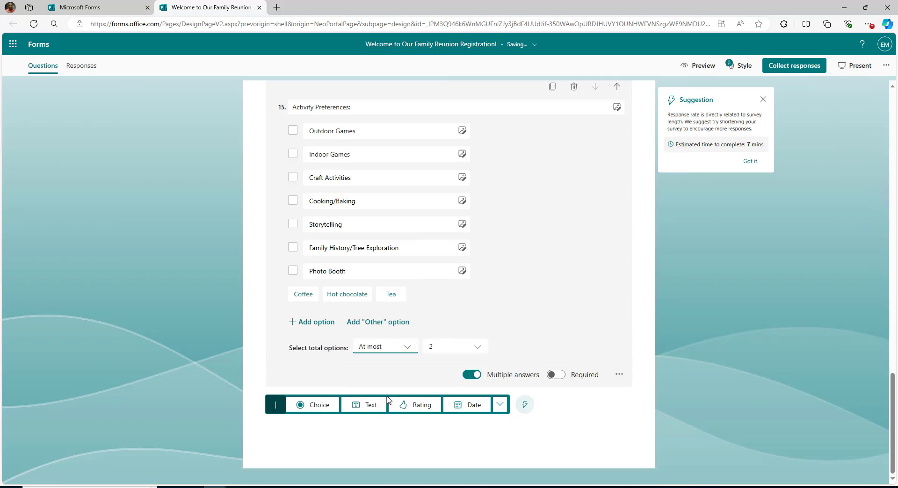
click(475, 346)
click(450, 384)
click(666, 288)
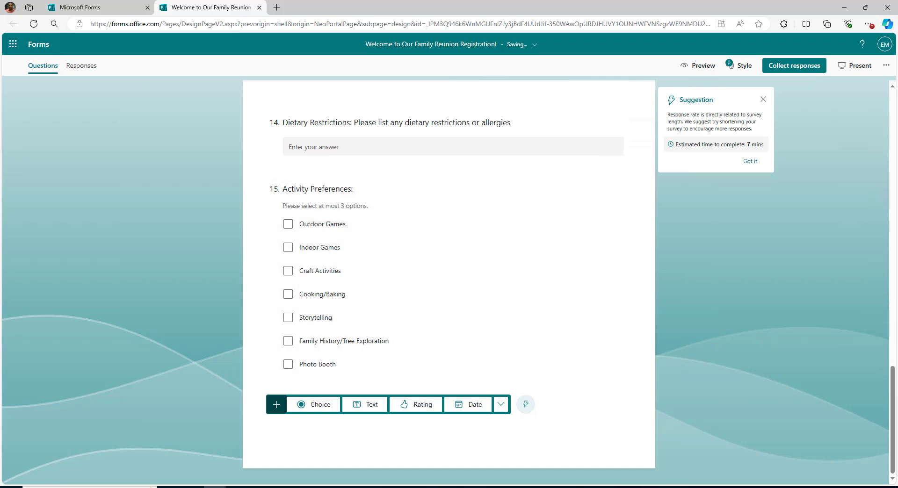
click(313, 405)
Paste the title 'Talent Show Participation:' and set its options to Yes and No.
right_click(315, 369)
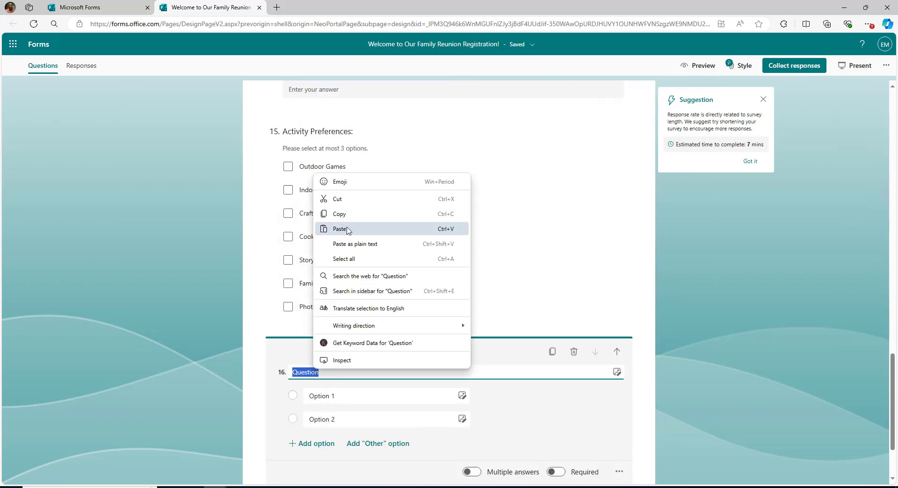
click(346, 228)
click(367, 396)
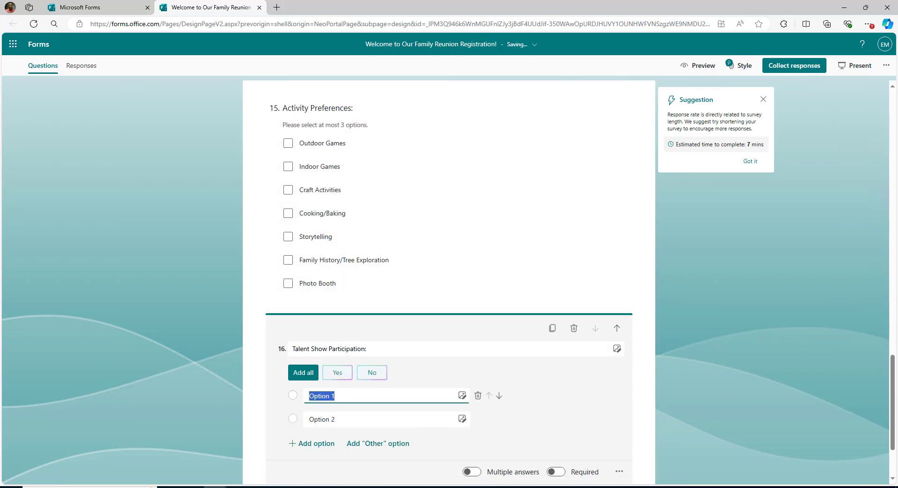
text(Yes)
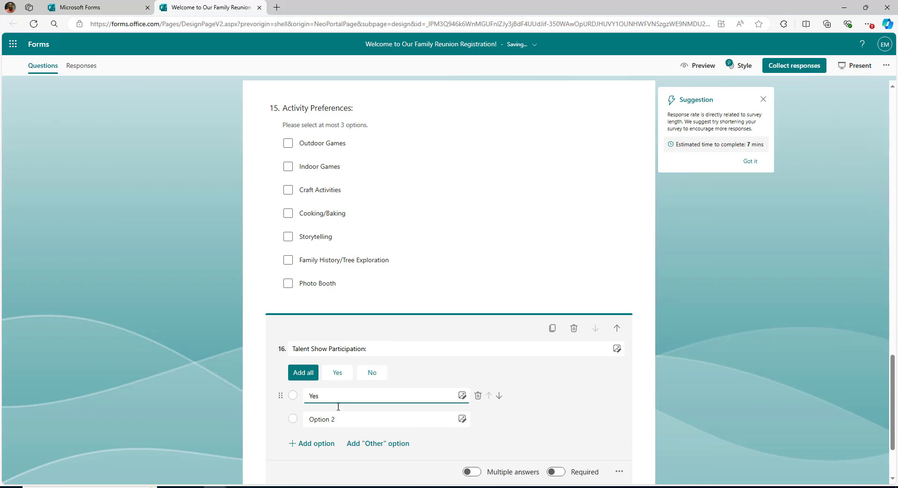
click(337, 419)
text(No)
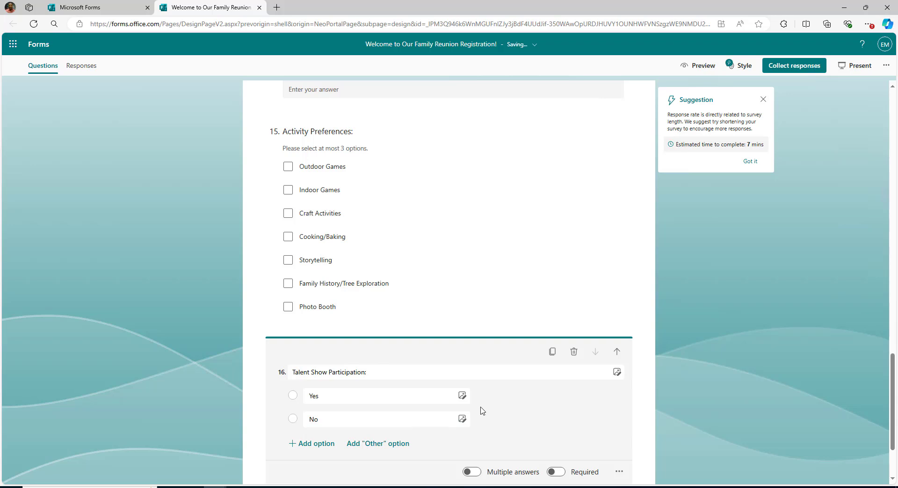
Add text question 17 'If yes, please describe your talet:'.
click(361, 443)
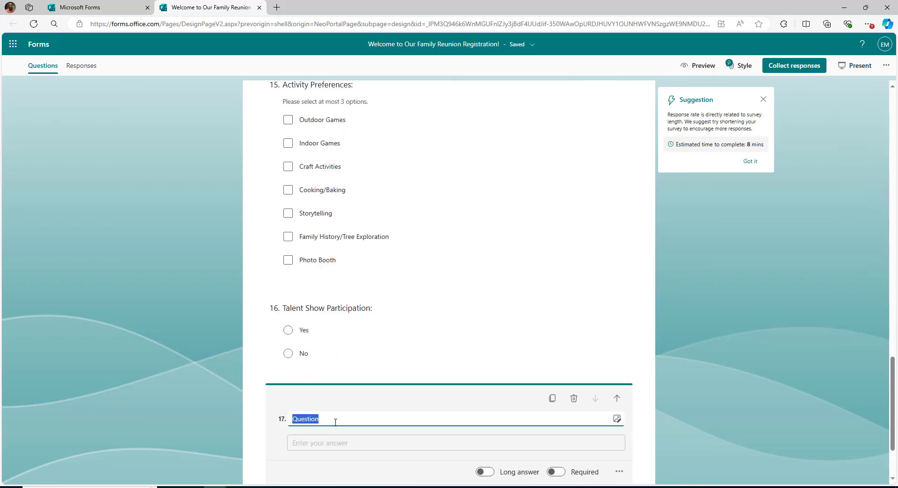
text(If yes, please describe your tal)
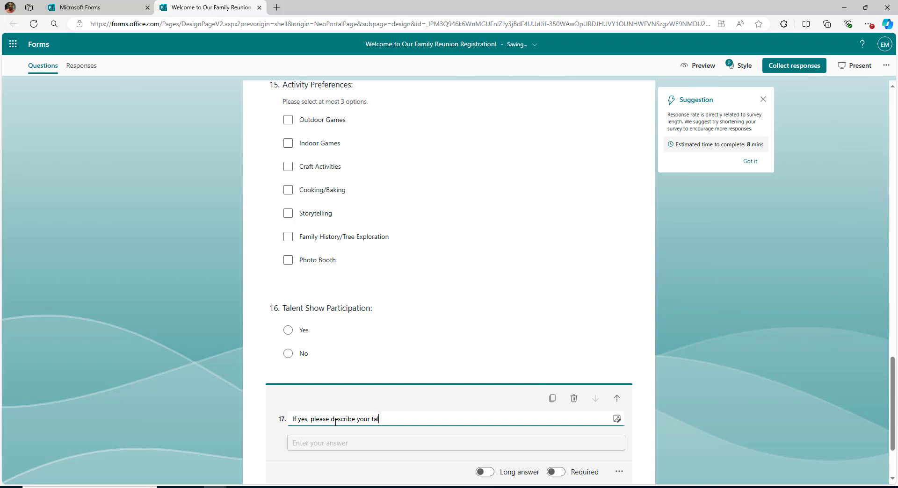
text(et:)
click(696, 389)
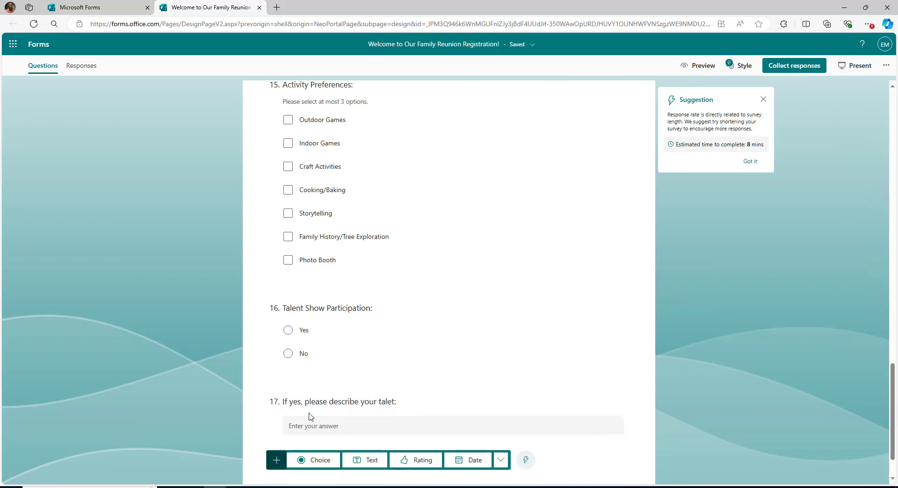
Add question 18 'Do you need accommodation assistance?' with only Yes and No options.
click(281, 462)
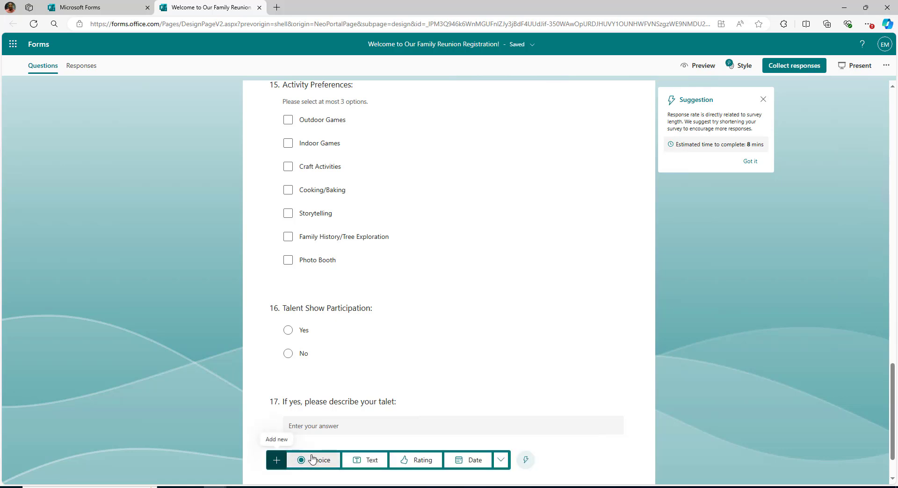
click(317, 461)
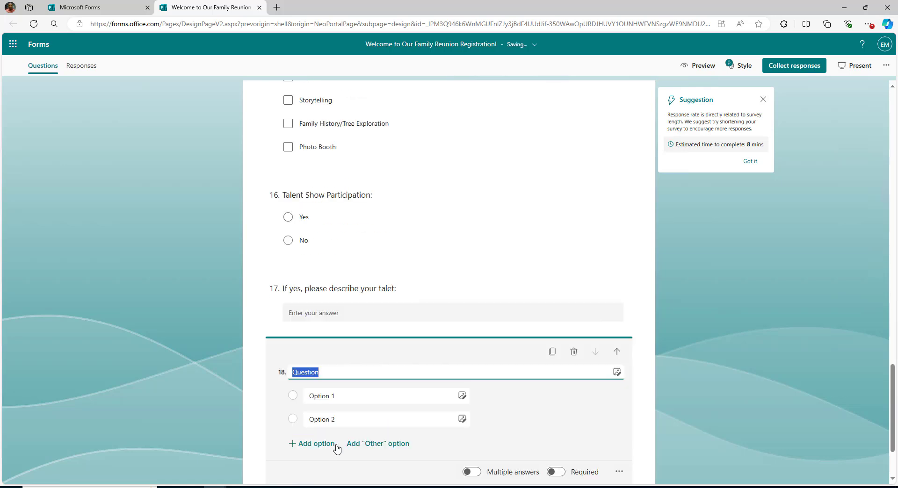
text(Do you need accommodation assistance?)
click(364, 395)
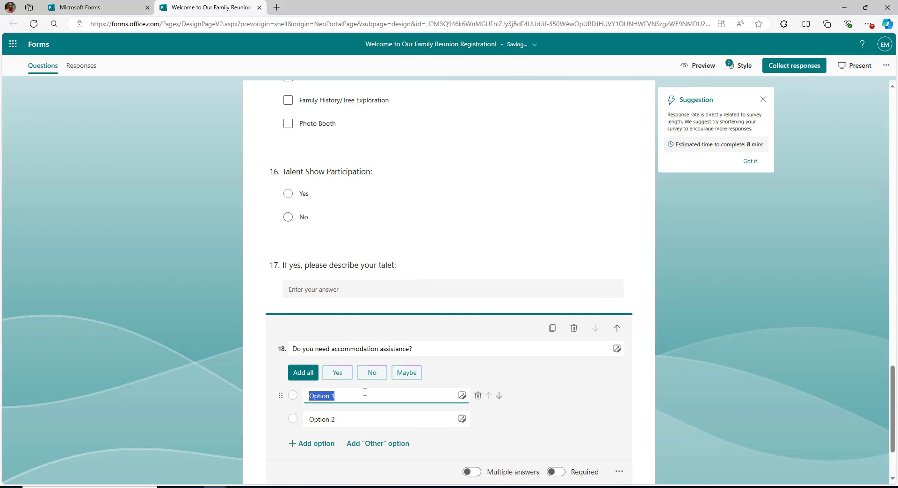
text(Yes)
click(346, 419)
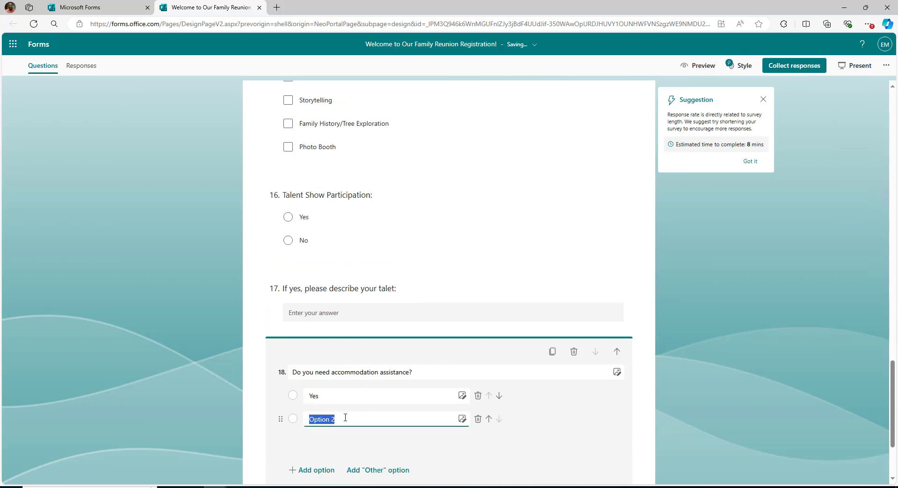
text(No)
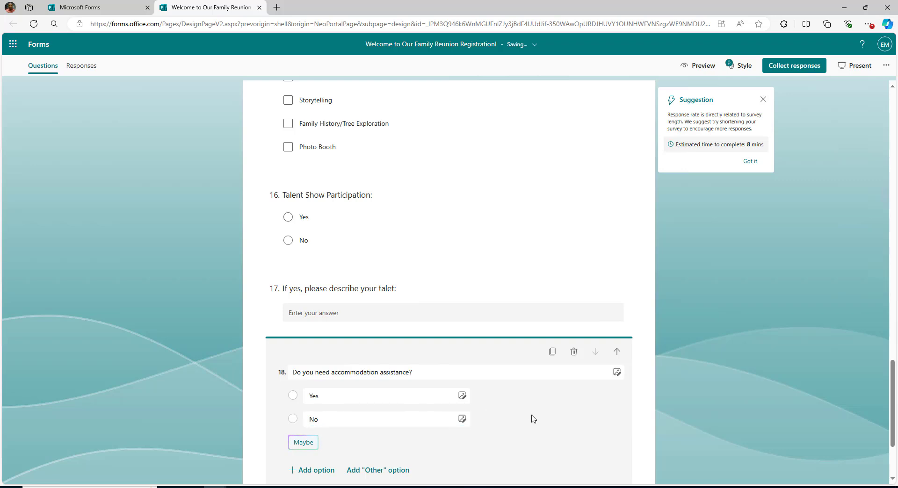
scroll(577, 387, down, 3)
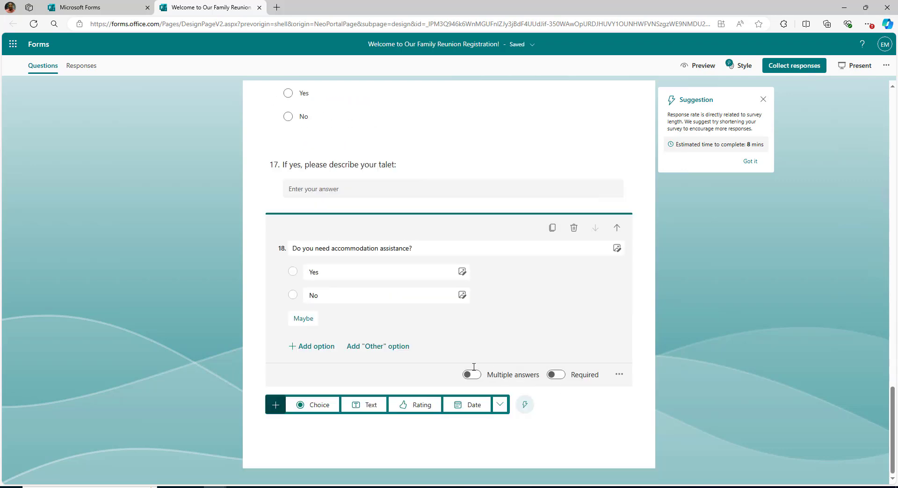
click(311, 347)
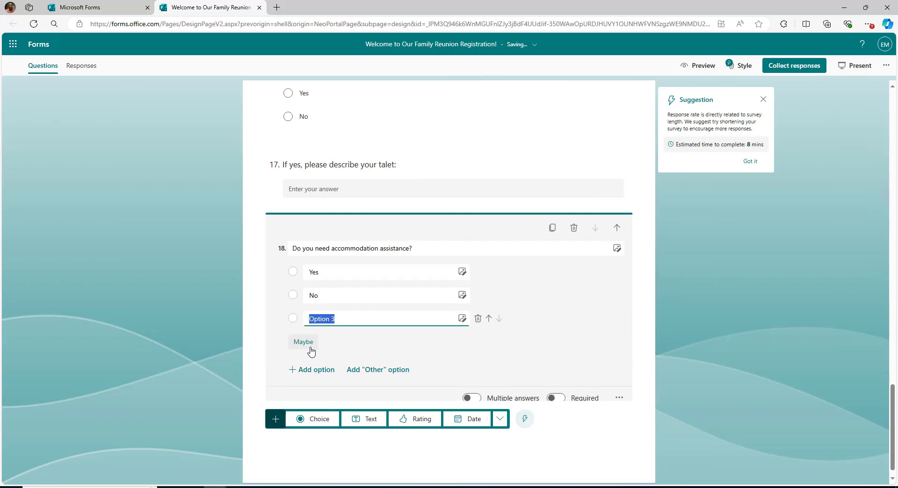
click(477, 320)
click(693, 306)
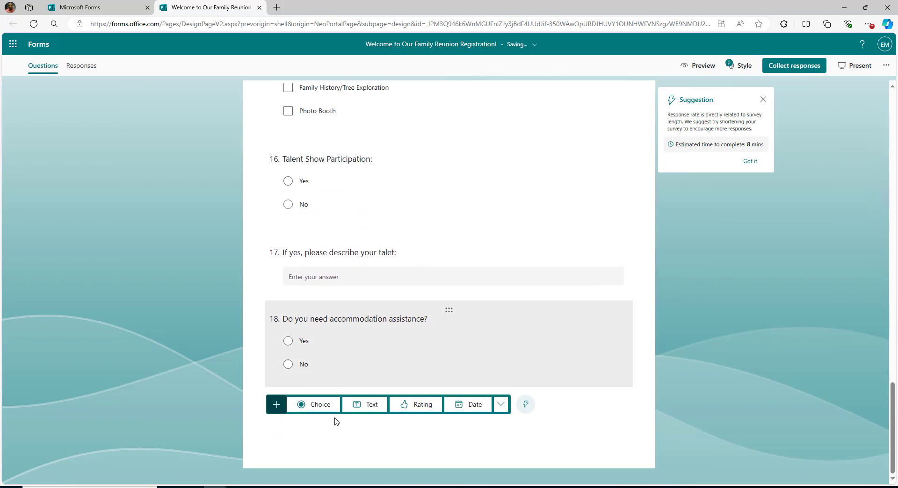
Add choice question 'Preferred Accommodation Type:' with options Hotel and Airbnb.
click(315, 405)
right_click(310, 376)
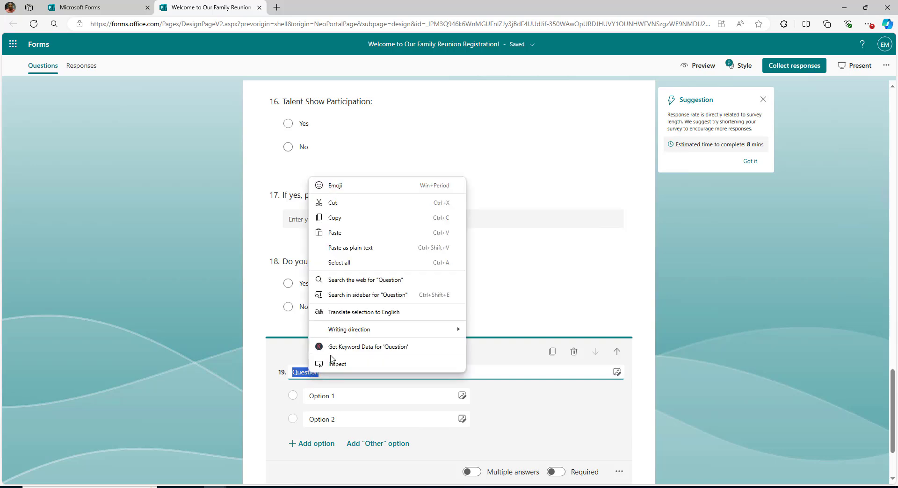
click(358, 253)
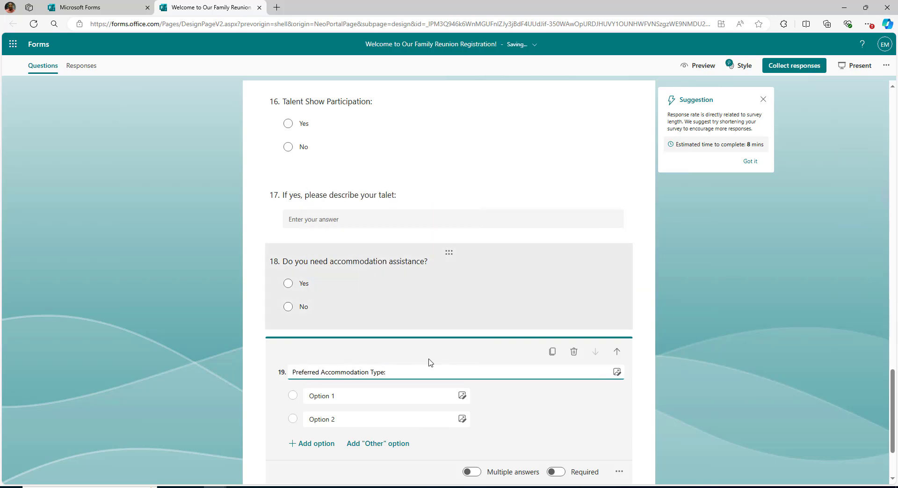
click(294, 397)
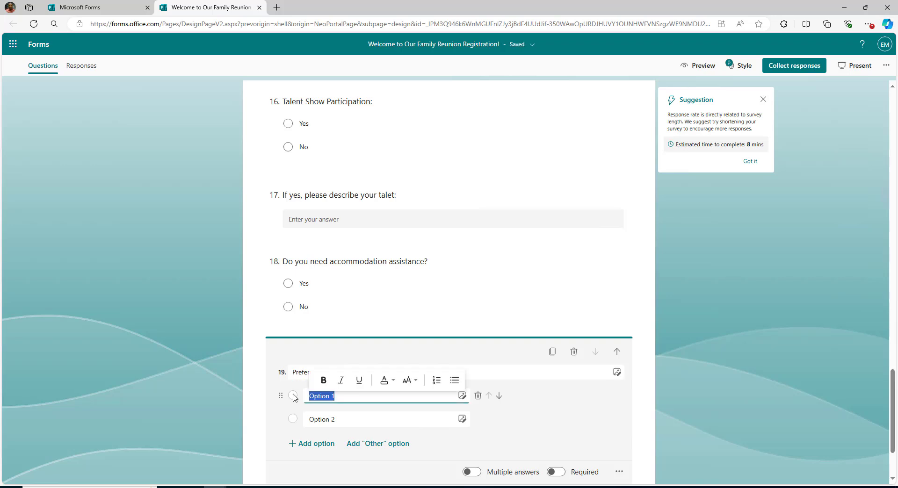
text(Hotel)
click(347, 420)
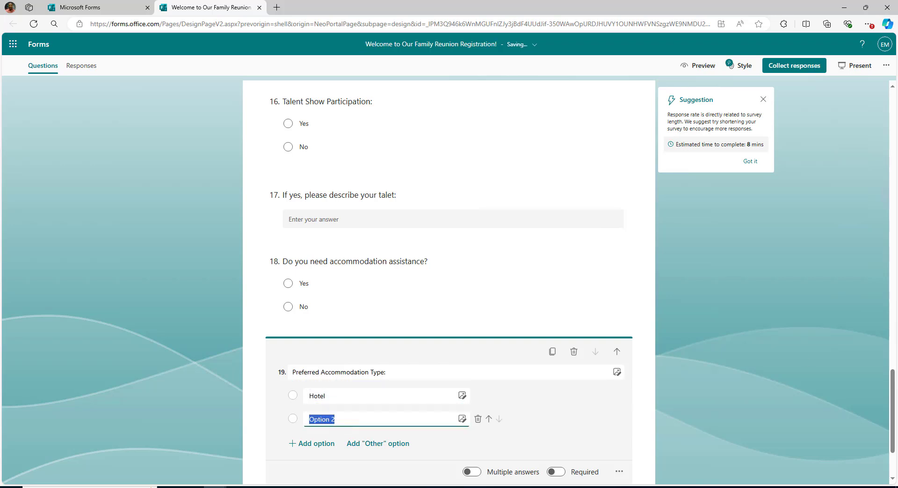
click(348, 418)
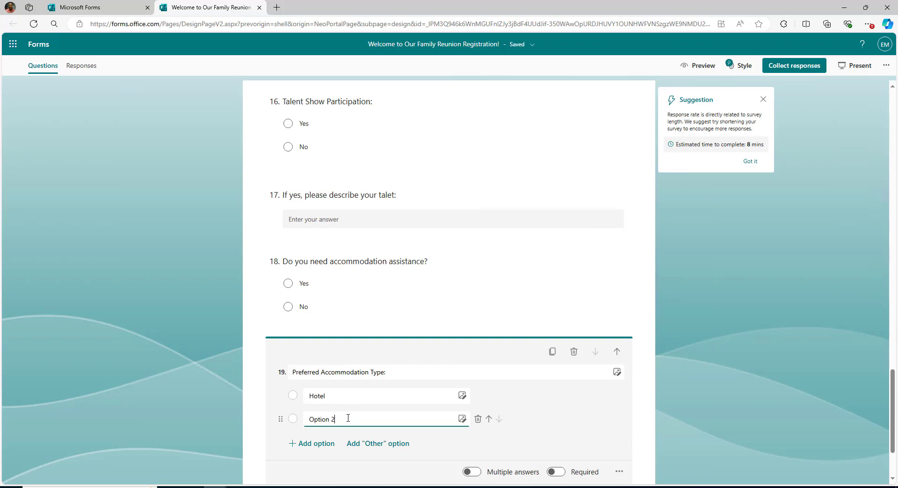
triple_click(319, 420)
text(Airbnb)
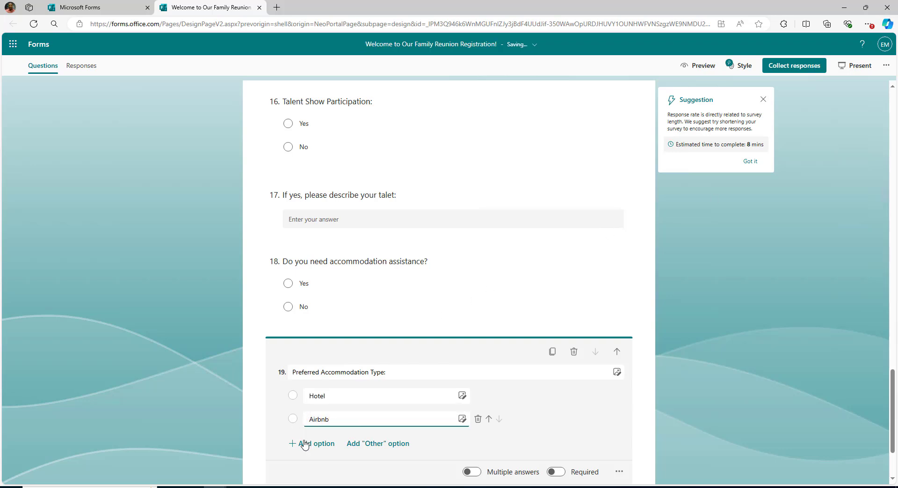
Add Camping as the third accommodation option.
click(304, 444)
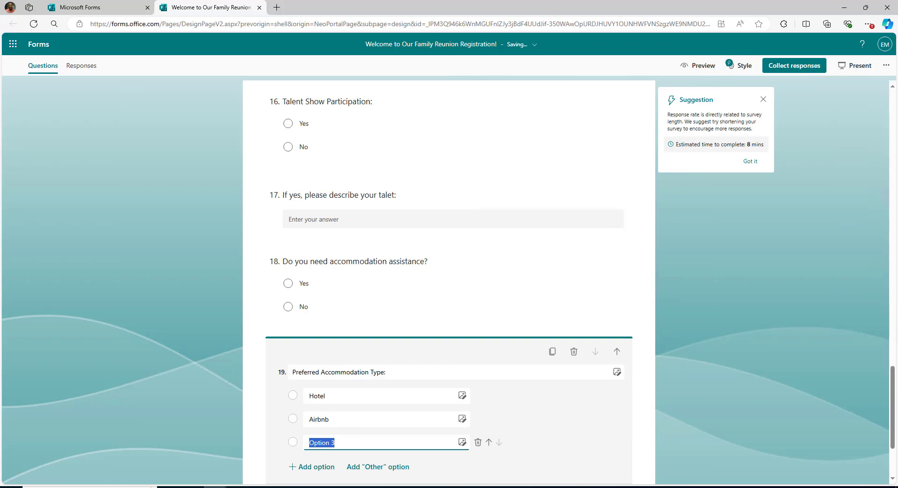
click(349, 444)
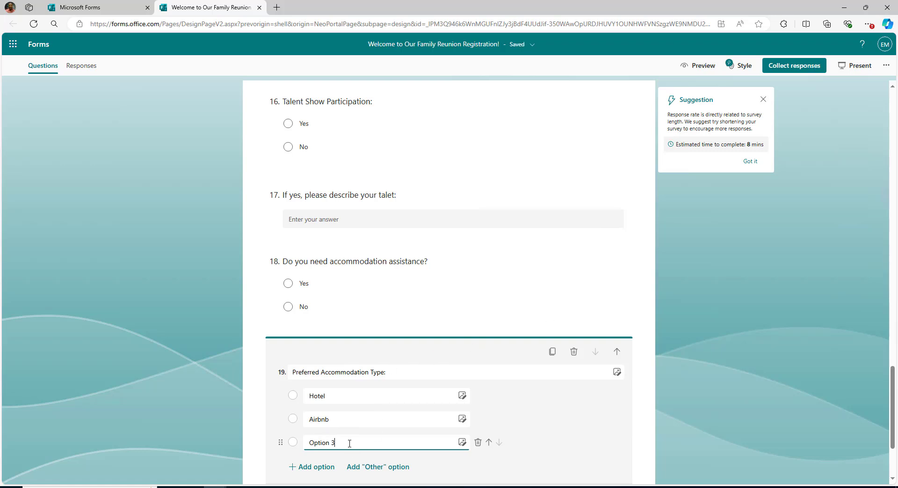
triple_click(320, 445)
text(Camping)
click(588, 404)
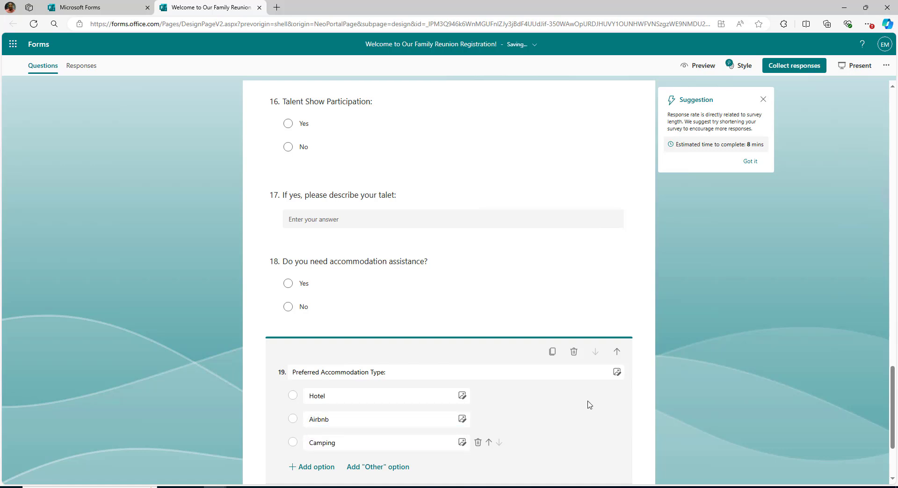
scroll(690, 375, down, 1)
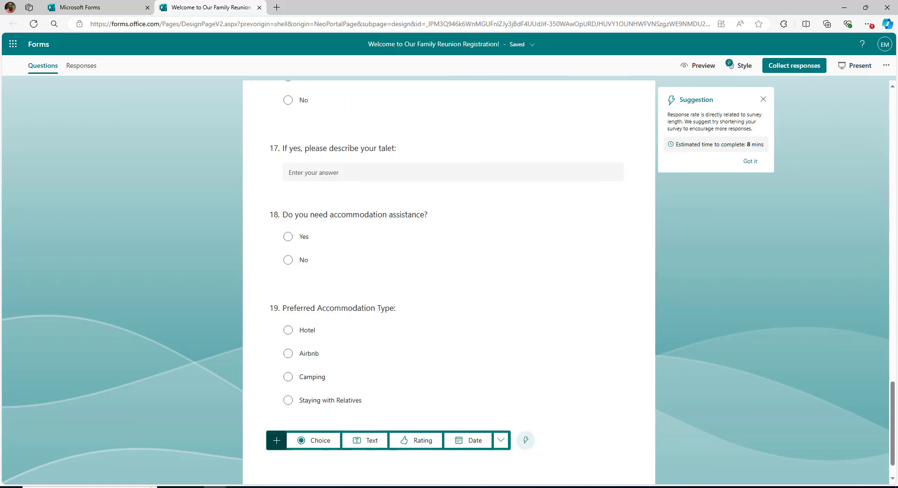
Add volunteering question 20 with roles Setup/Decorations, Food Preparation and Activity Coordinator.
click(311, 447)
text(Would you like to volunteer for any of the following?)
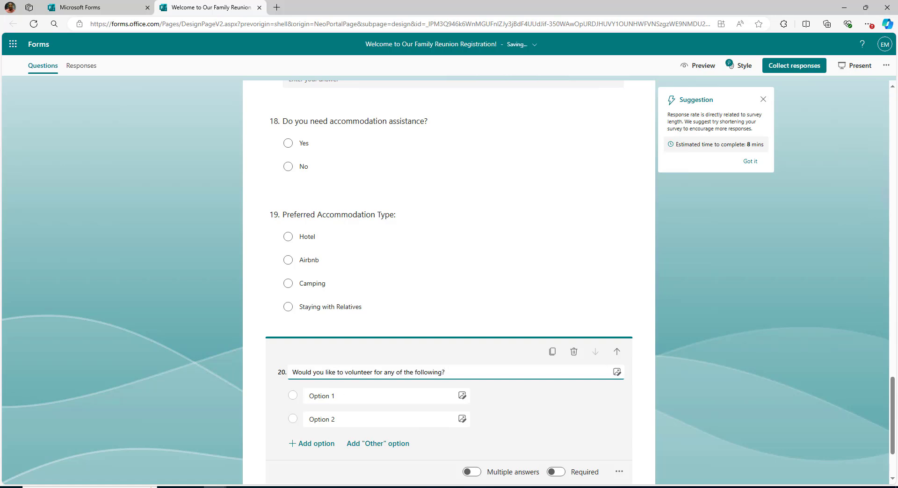
click(364, 396)
text(Setup/Decorations)
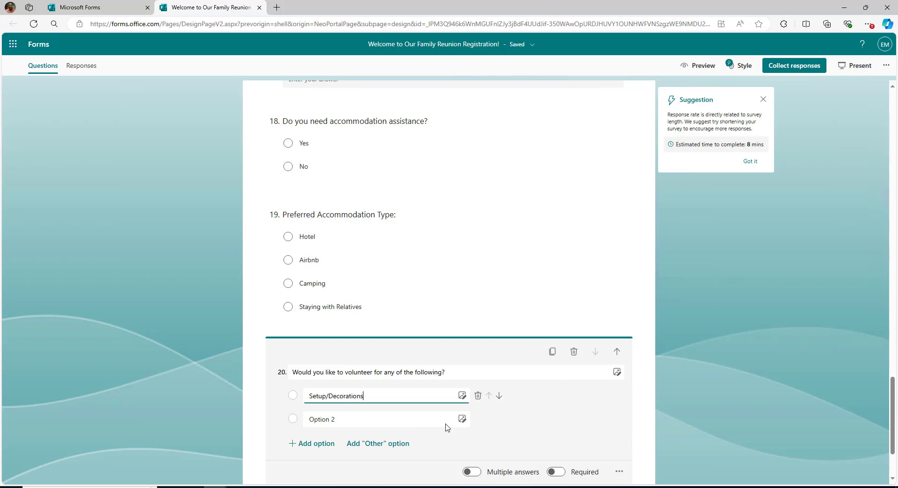
click(381, 419)
text(Food Preparation)
click(317, 443)
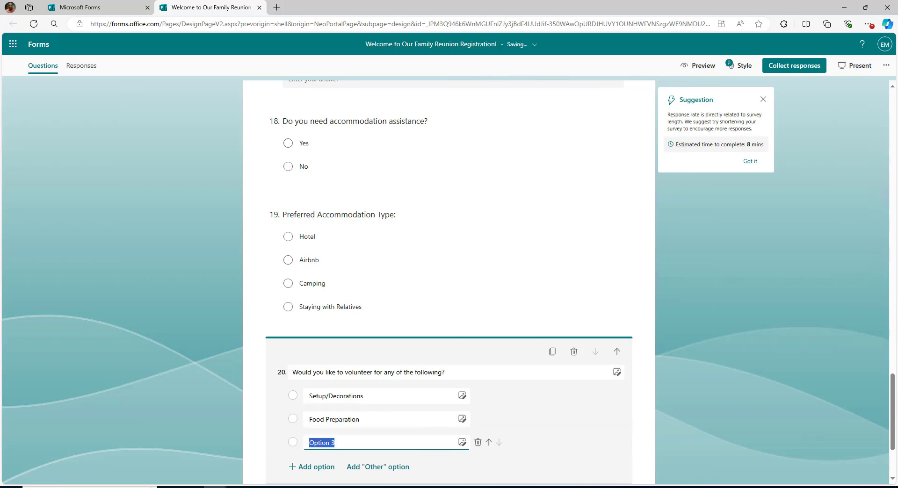
drag(346, 443, 289, 448)
text(Activity Coordinator)
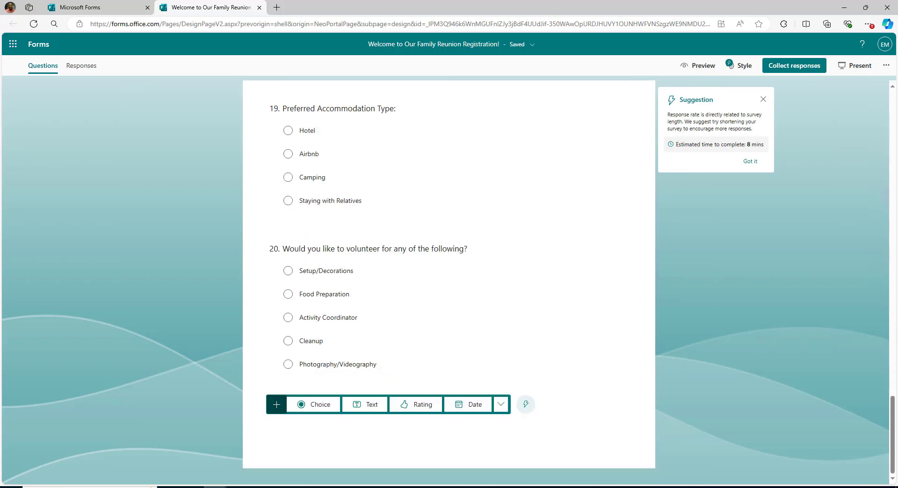
Add 'Payment Method:' with Credit Card, PayPal and Check, removing the empty Option 4.
click(315, 406)
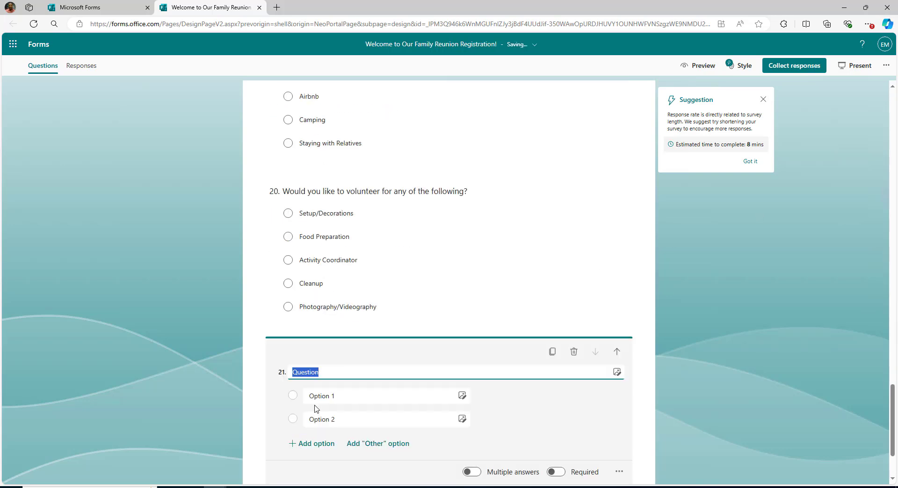
text(Payment Method: Credit Card, PayPal,)
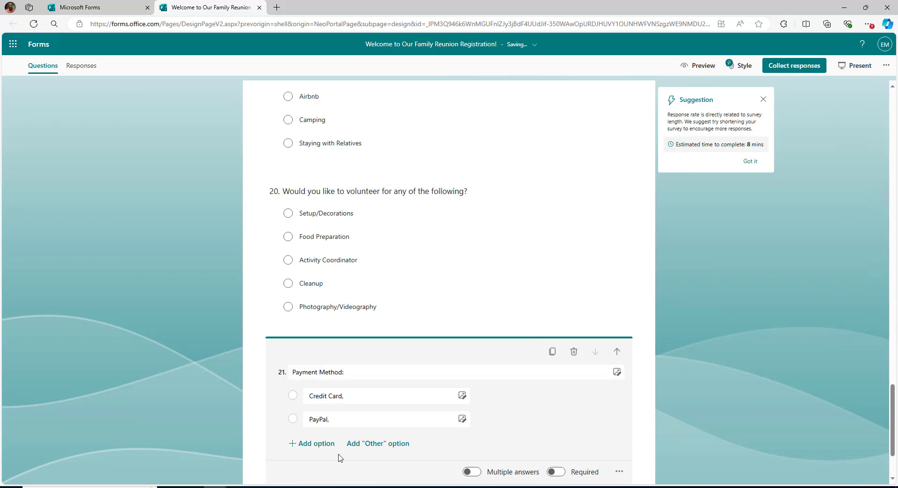
click(321, 444)
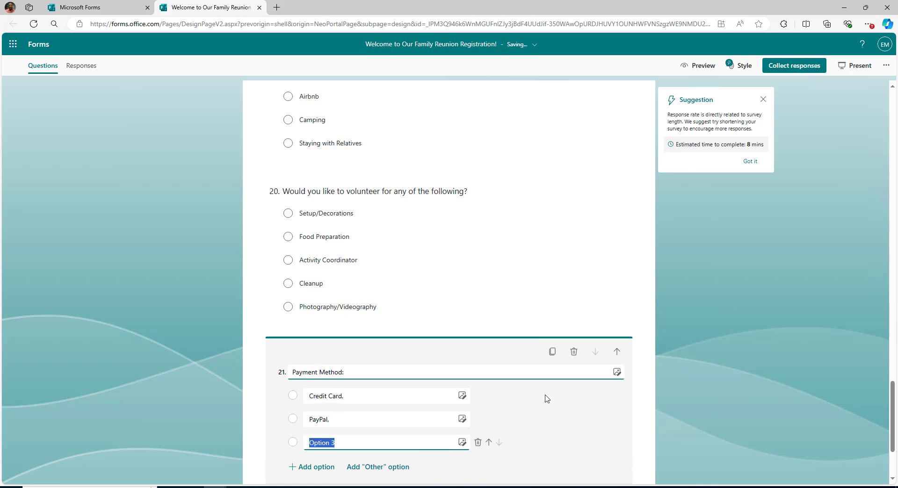
text(Ch)
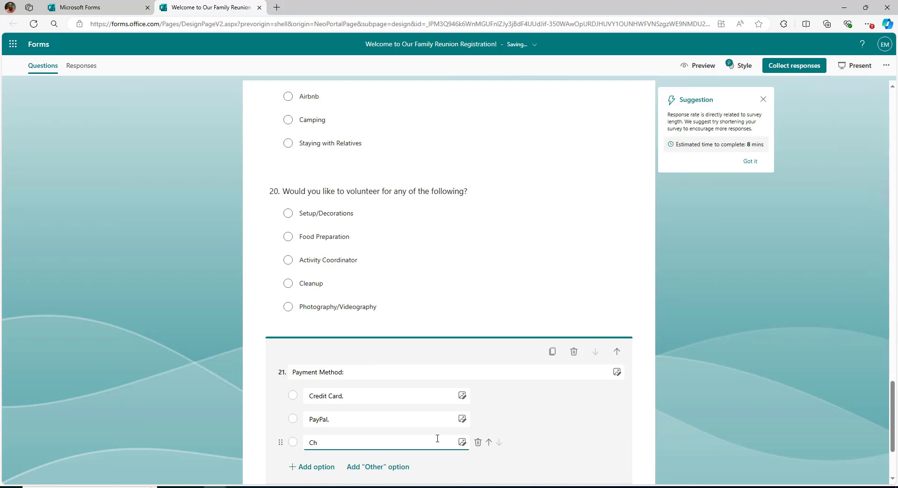
text(eck)
key(Return)
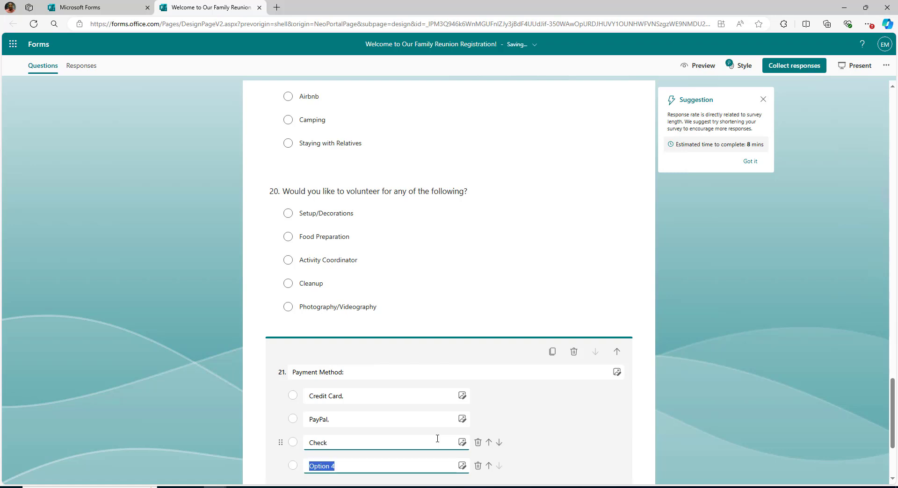
click(663, 433)
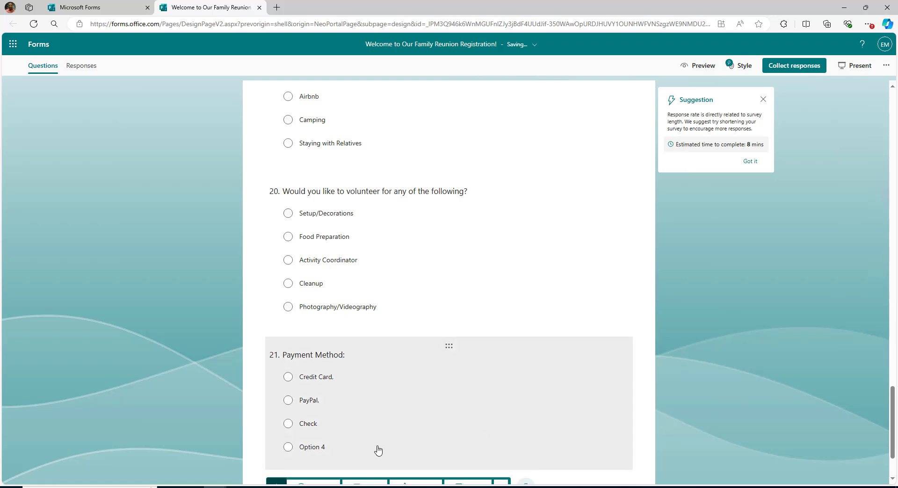
click(378, 450)
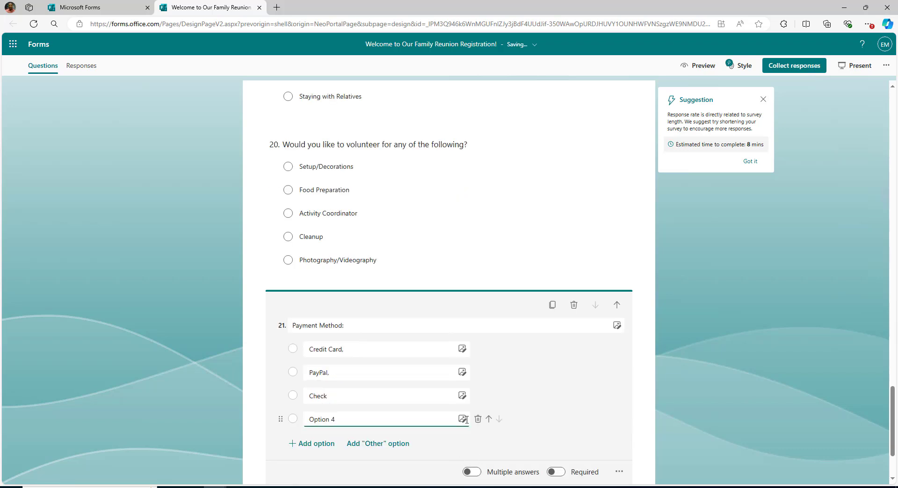
click(477, 419)
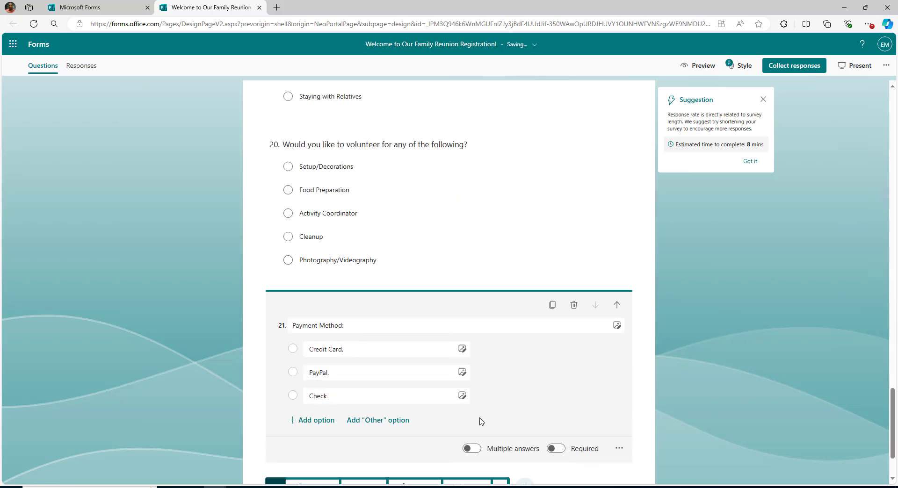
click(724, 339)
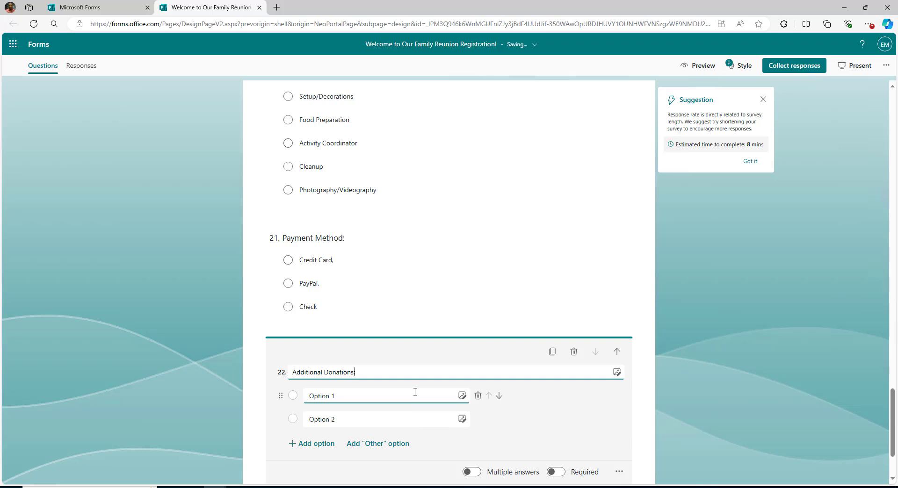
Title text question 22 'Additional Donations:' and paste 'Additional Comments' as text question 23.
click(719, 379)
click(365, 441)
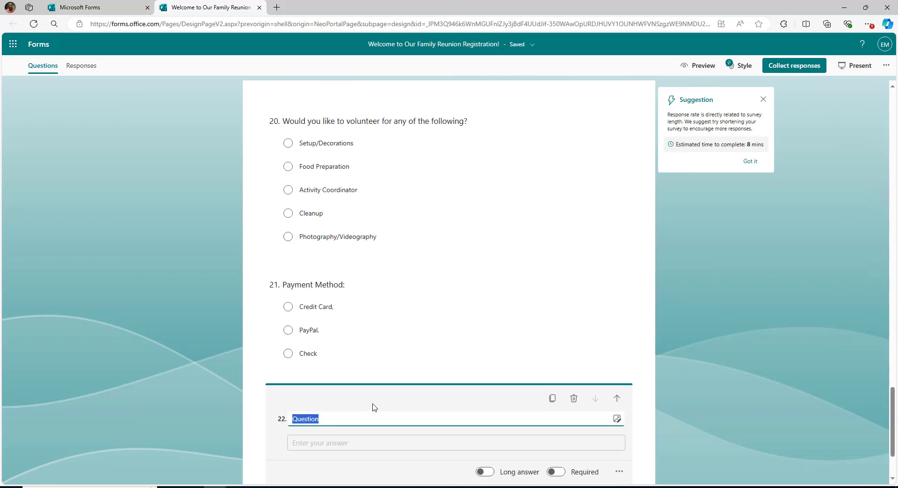
text(Additional)
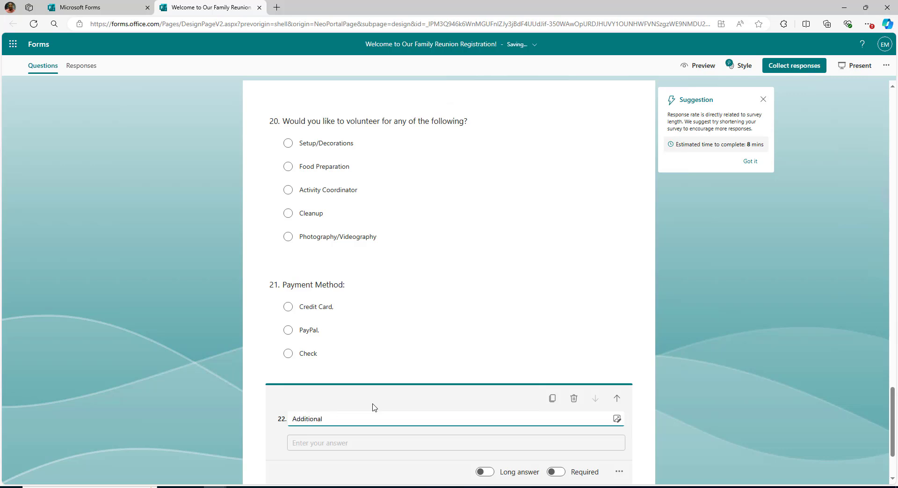
text( Donations:)
click(637, 406)
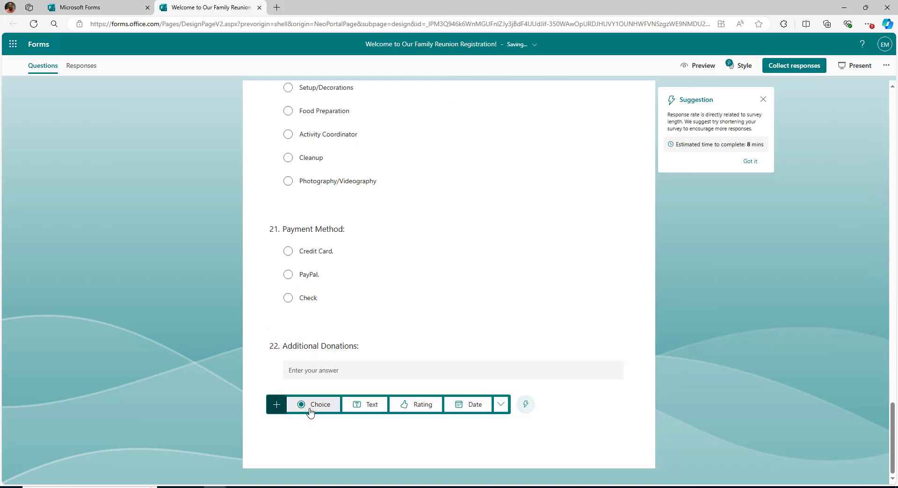
click(371, 405)
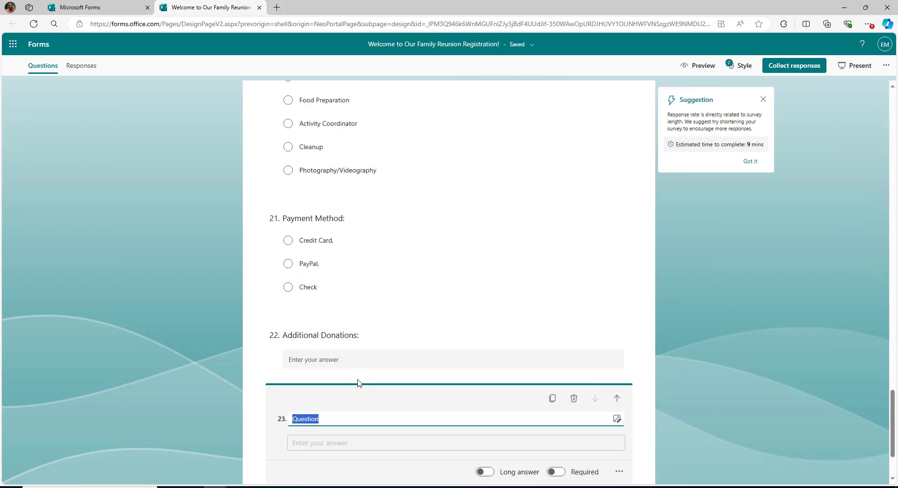
text(Additional Comments)
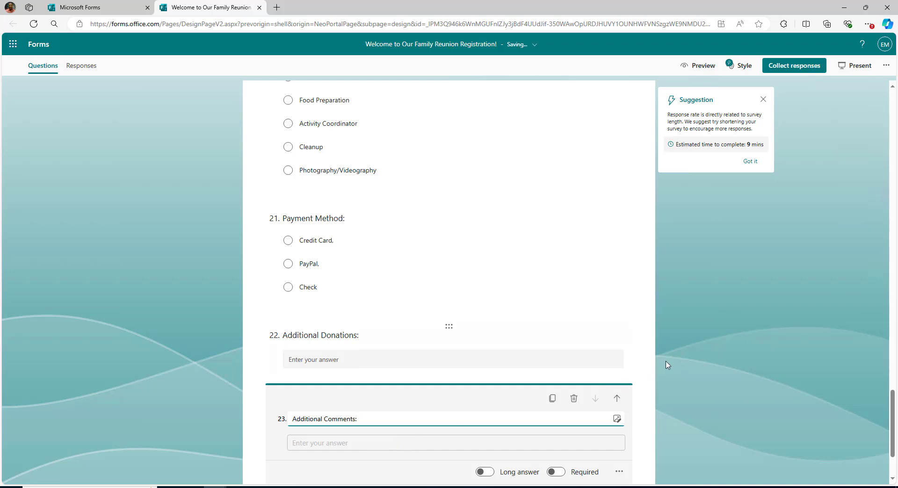
Turn on Long answer for question 23, 'Additional Comments:'.
click(666, 363)
click(421, 431)
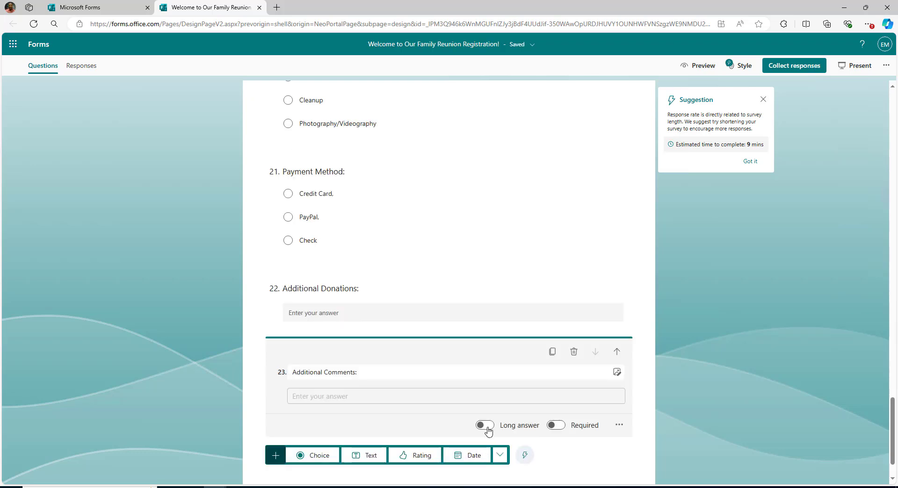
click(484, 426)
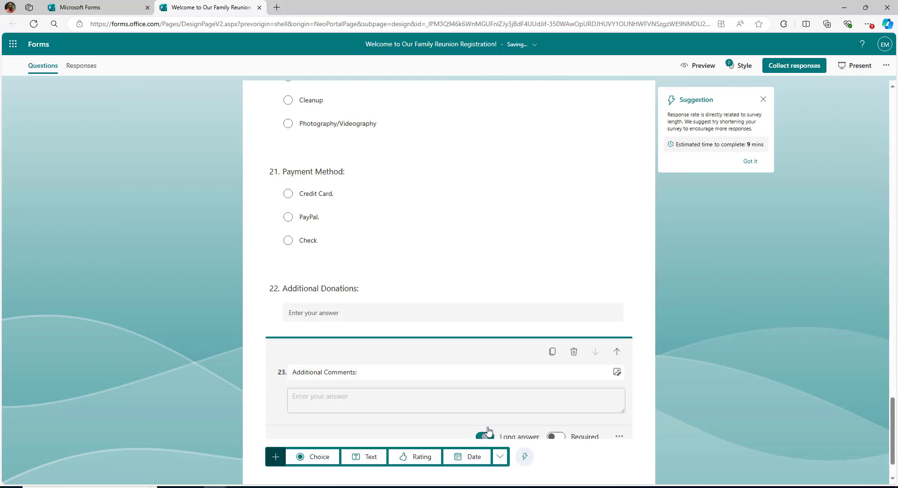
click(693, 391)
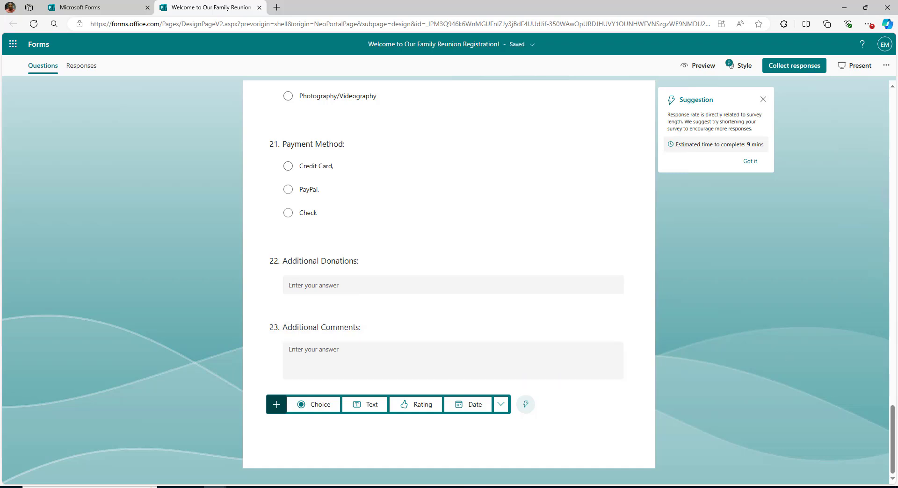
Add a choice question titled 'What are you bringing? (Appetizers and Snacks)'.
click(322, 406)
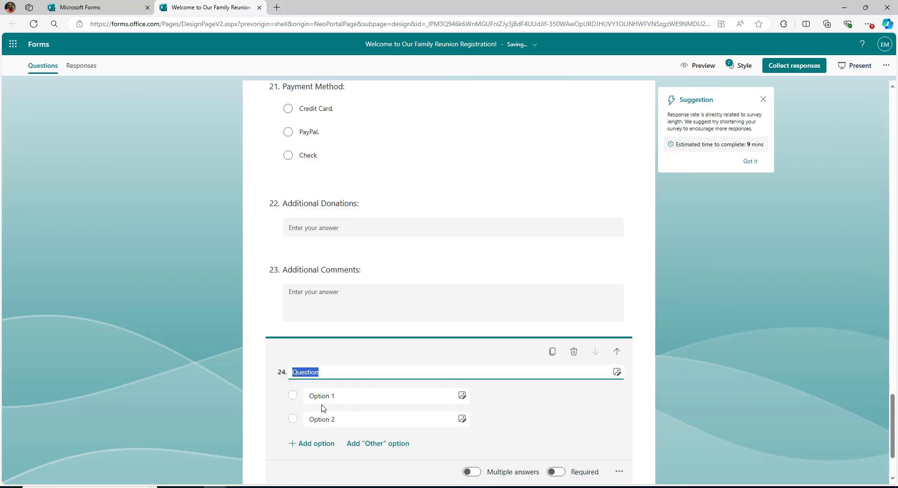
text(W)
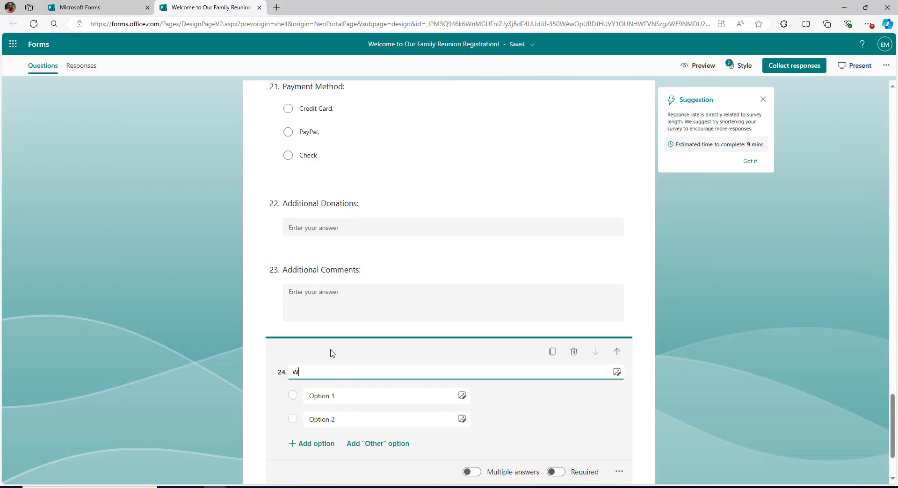
text(hat are you briging)
key(BackSpace)
key(BackSpace)
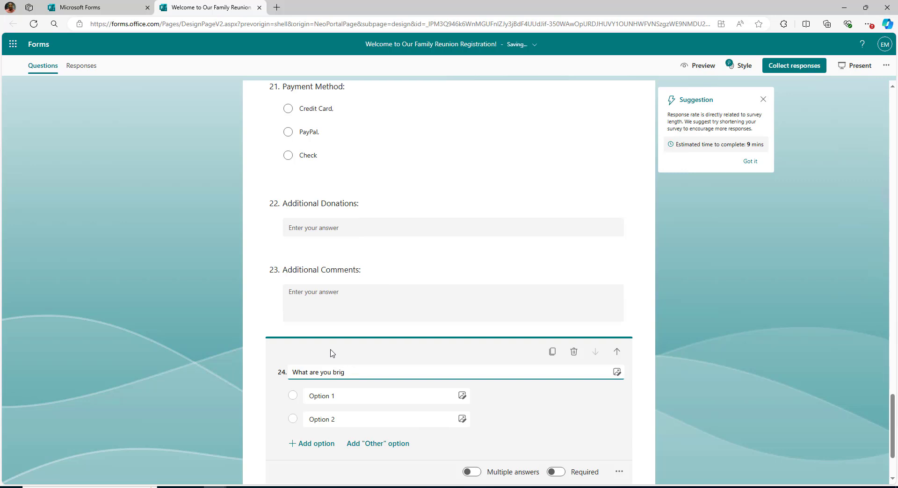
text(g? ()
text(Appetizers and Snacks)
Enter options Veggie Platter with Dip, Fruit Platter with Yogurt Dip and Buffalo Wings.
click(354, 395)
text(Veggie Platter with Dip)
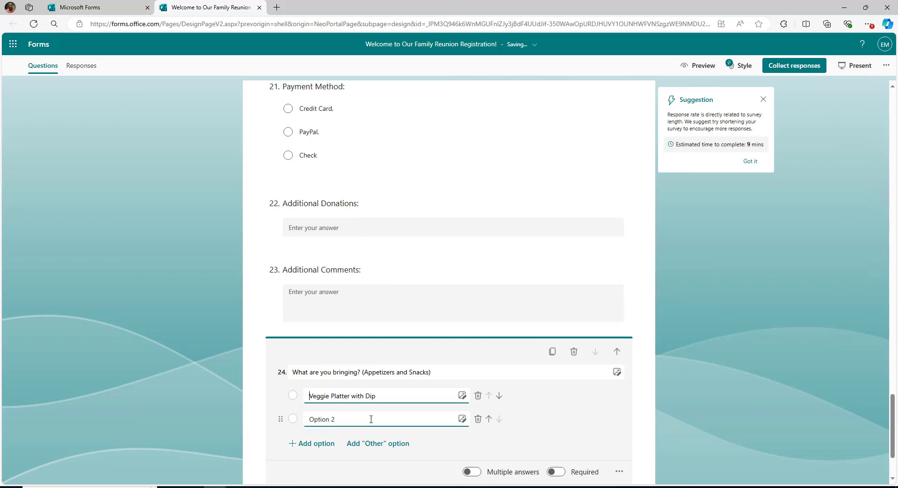
click(371, 420)
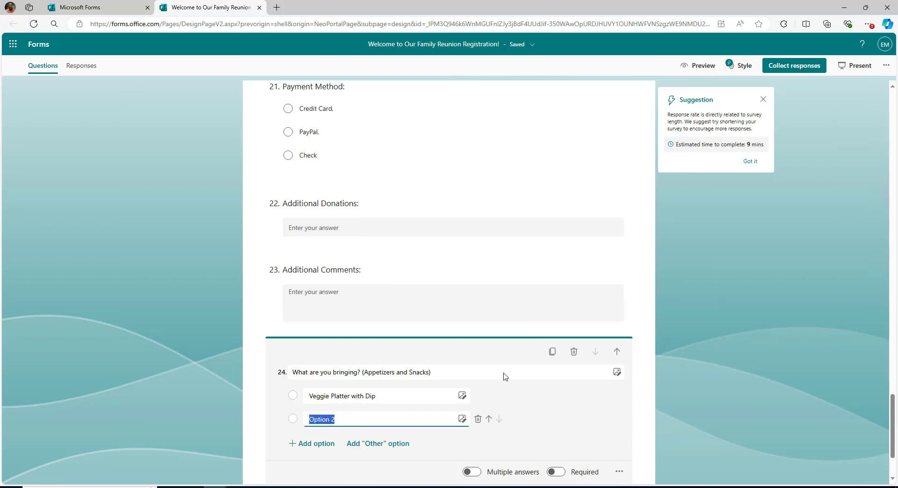
click(393, 418)
key(ctrl+a)
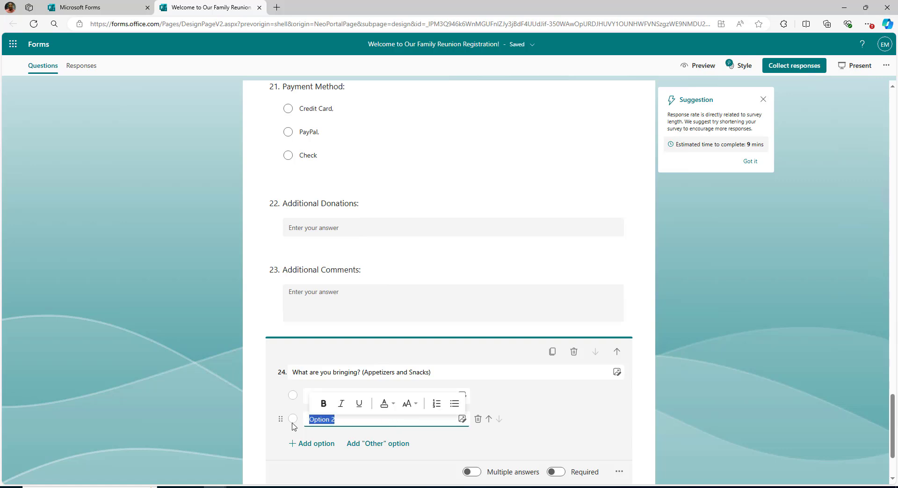
text(Fruit Platter with Yogurt Dip)
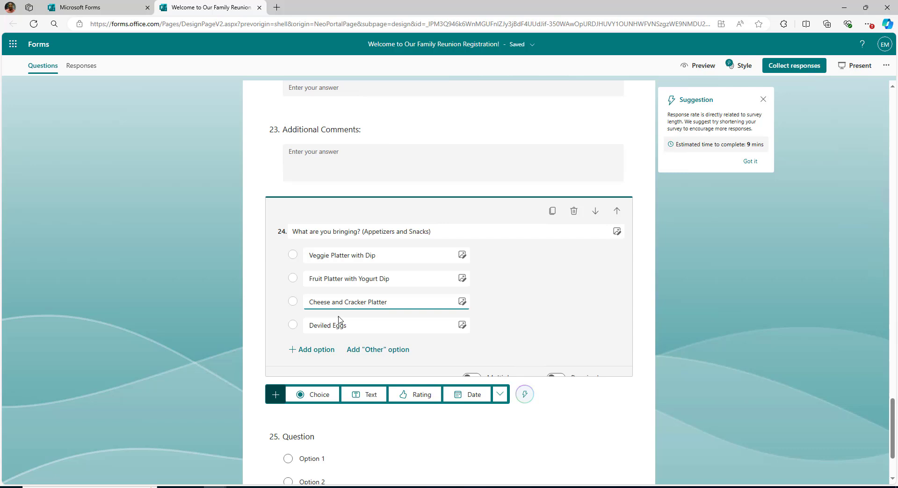
click(332, 349)
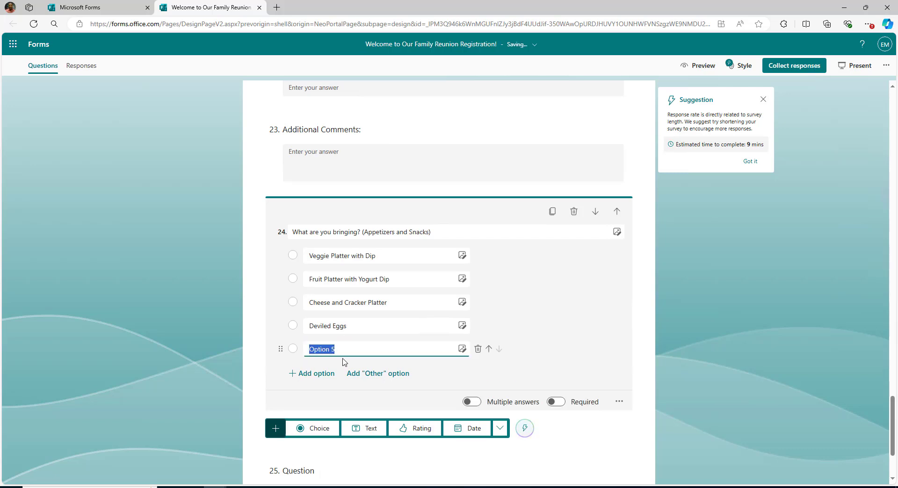
text(Buffalo Wings)
key(Return)
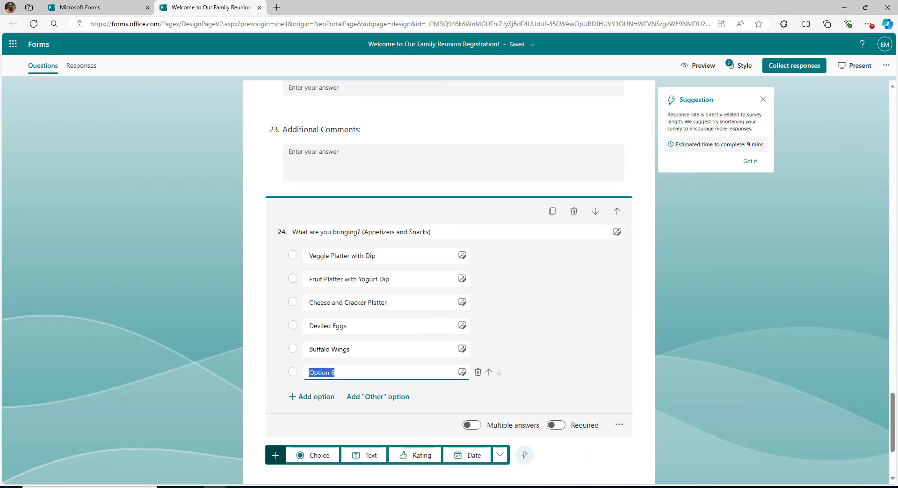
Delete question 24's spare sixth option and retitle question 25 'What are you binging (Salads)'.
click(477, 372)
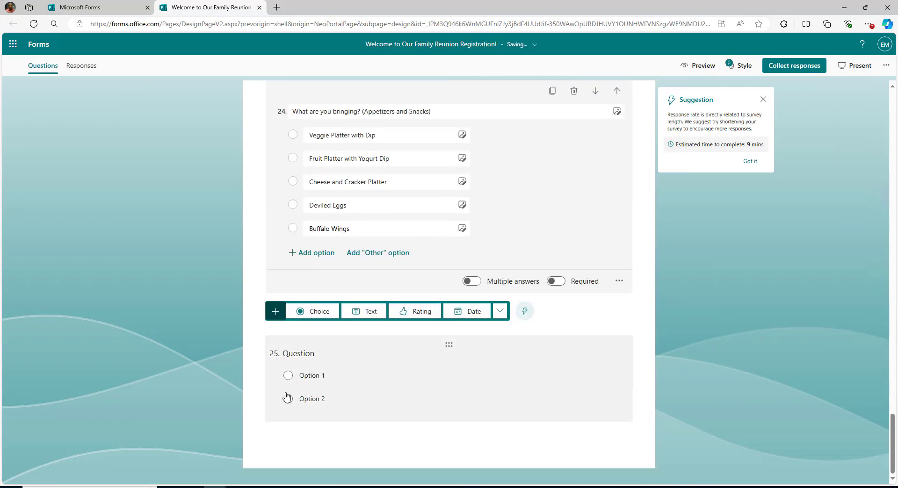
scroll(290, 398, down, 2)
click(332, 367)
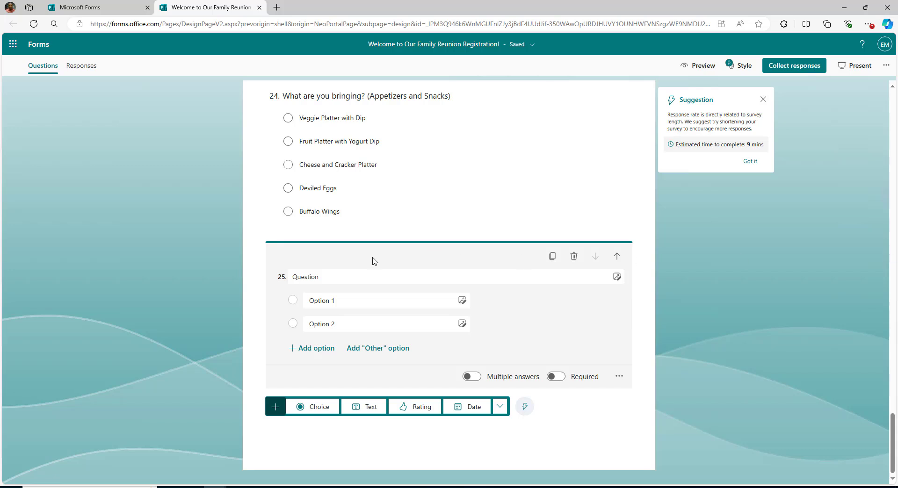
click(362, 276)
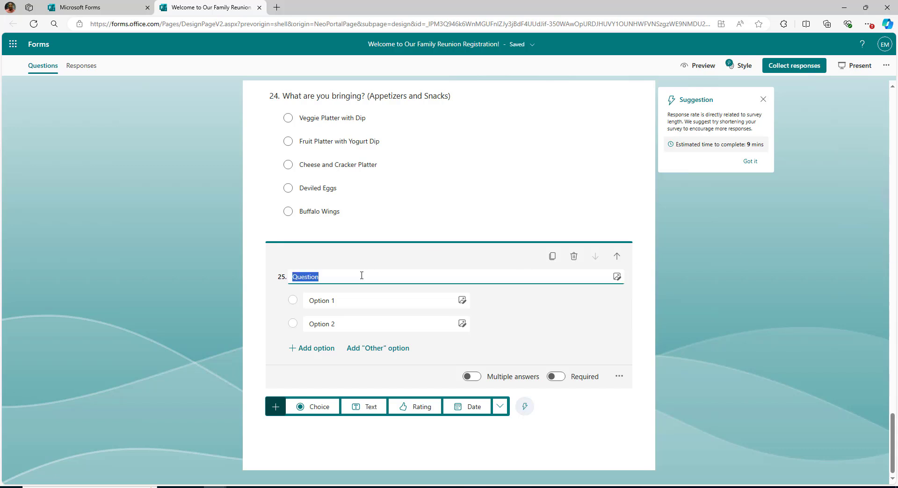
text(Salads)
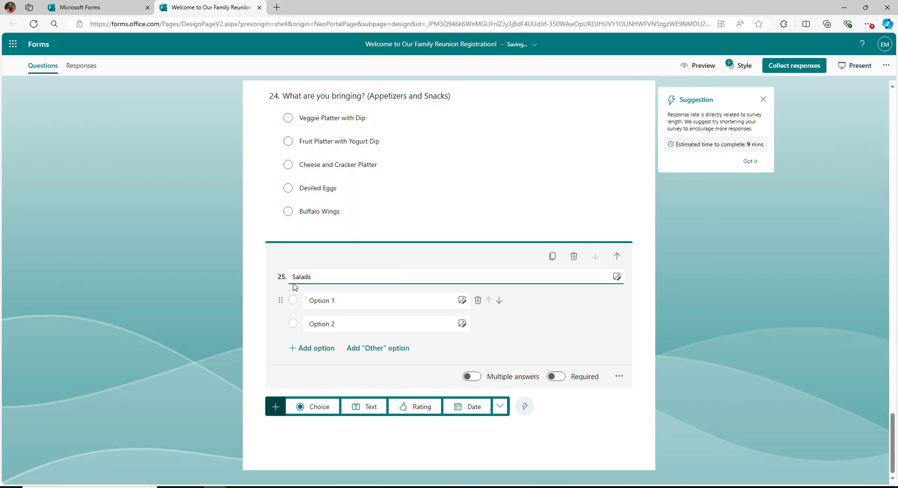
click(293, 277)
text(What are you binging ()
Give question 25 options Caesar Salad, Greek Salad, Pasta Salad, Potato Salad and Coleslaw.
click(367, 300)
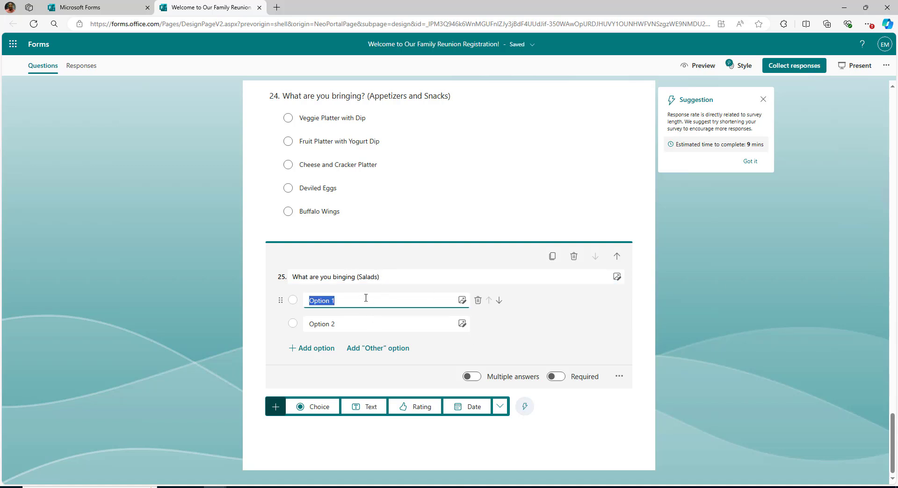
text(Caesar Salad)
key(Tab)
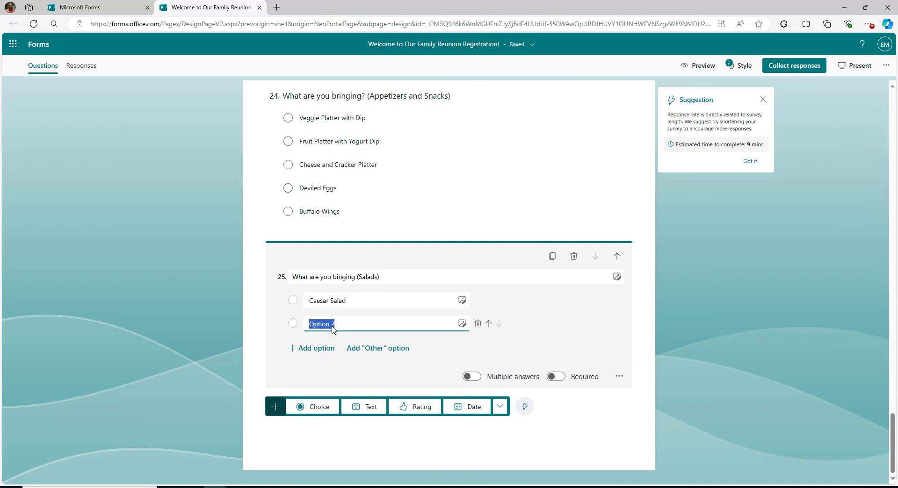
text(Greek Salad)
click(313, 348)
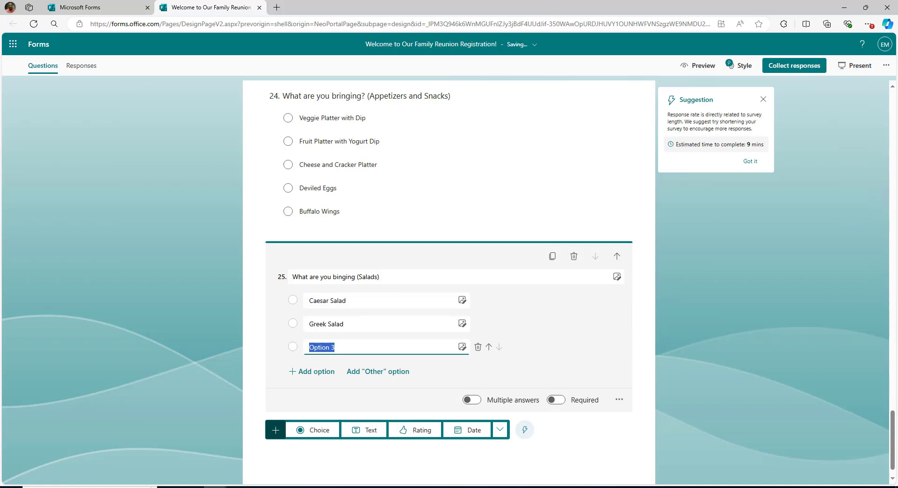
text(Pasta Salad)
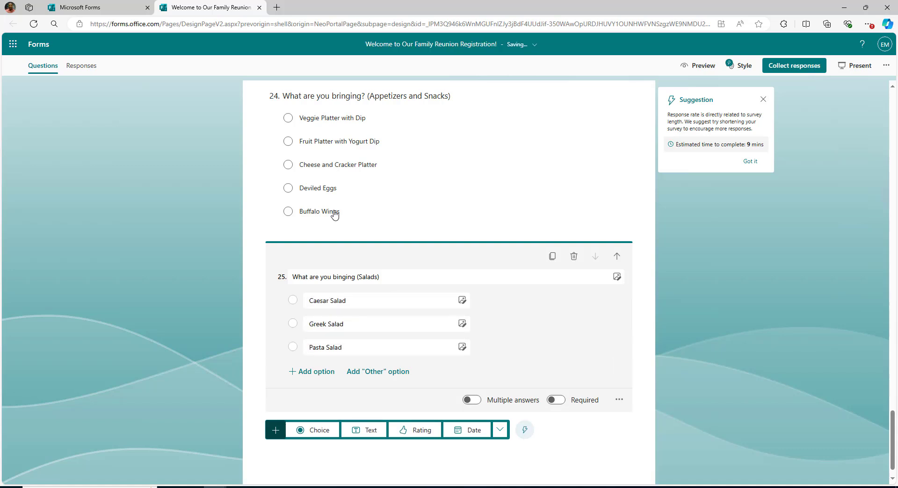
click(296, 372)
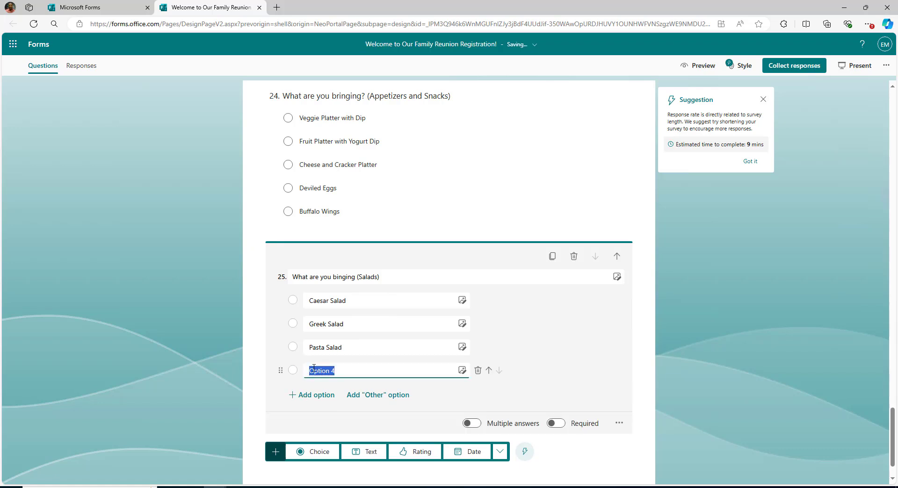
text(Potato Salad)
click(322, 395)
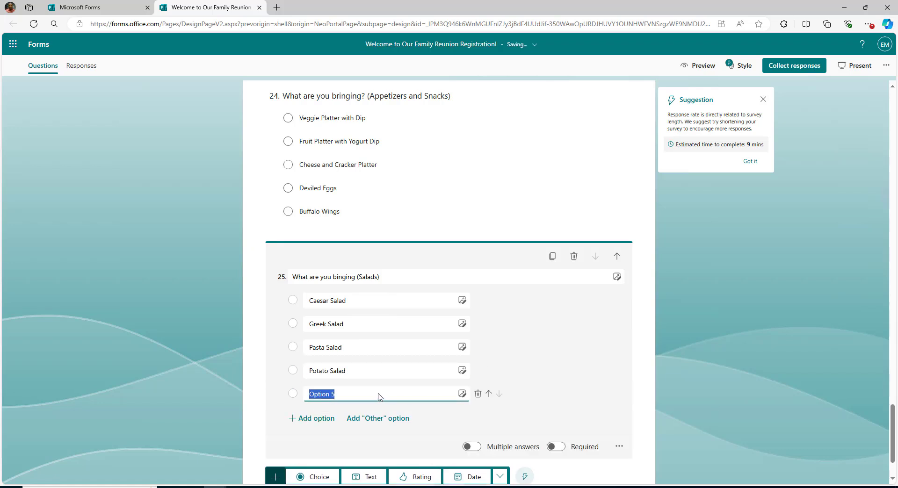
drag(378, 396, 298, 397)
text(Coleslaw)
click(555, 360)
scroll(389, 307, up, 2)
Allow multiple answers on question 24 and limit how many can be selected.
click(388, 306)
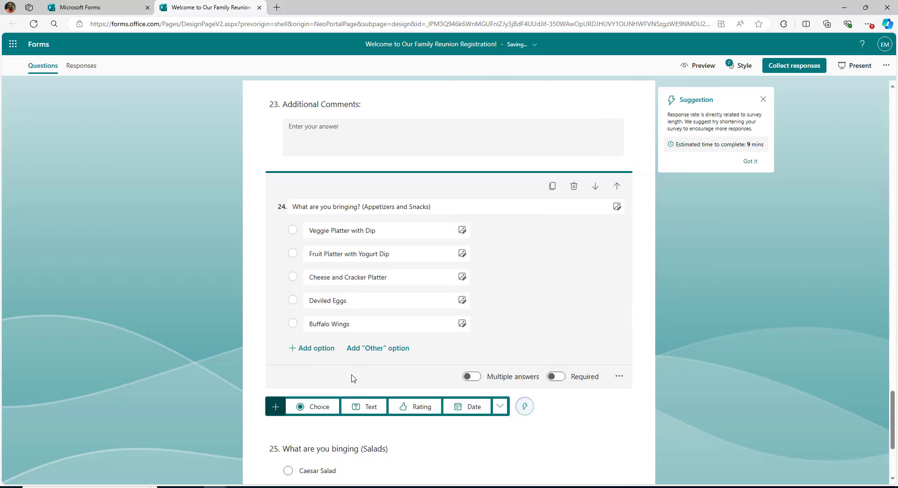
click(471, 377)
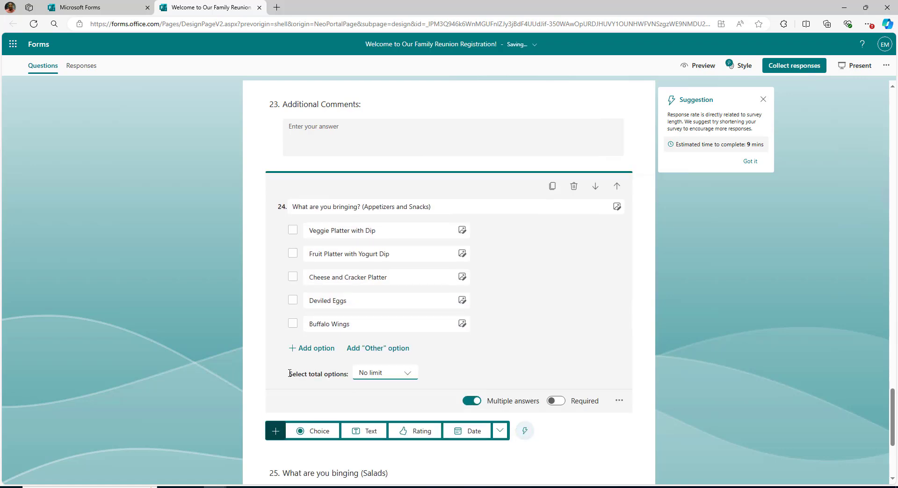
click(406, 373)
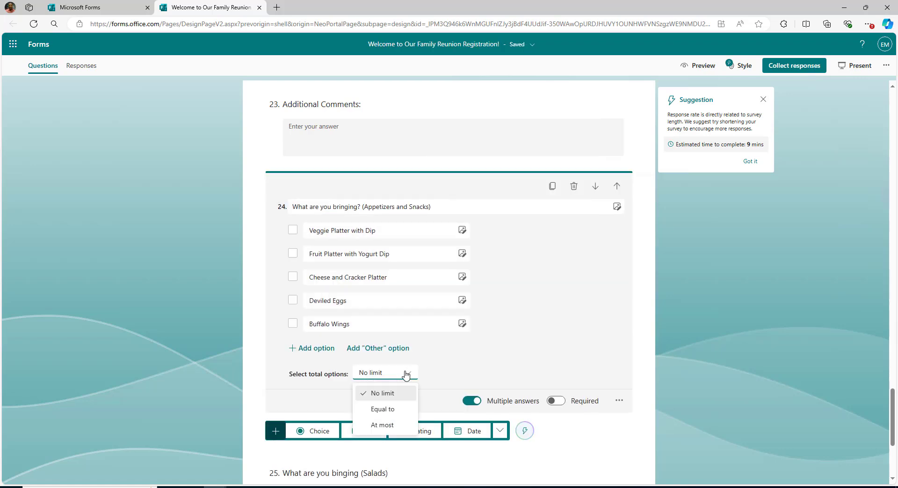
click(385, 425)
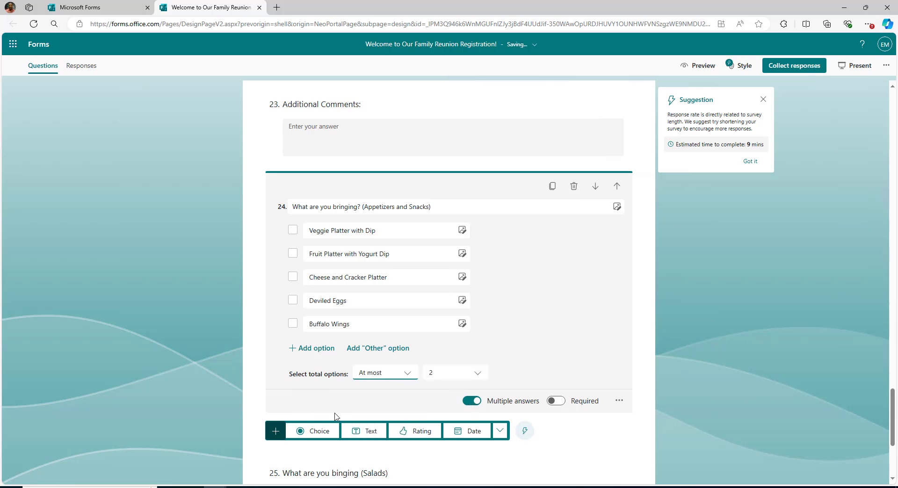
Add a text question titled 'Additional item'.
click(358, 429)
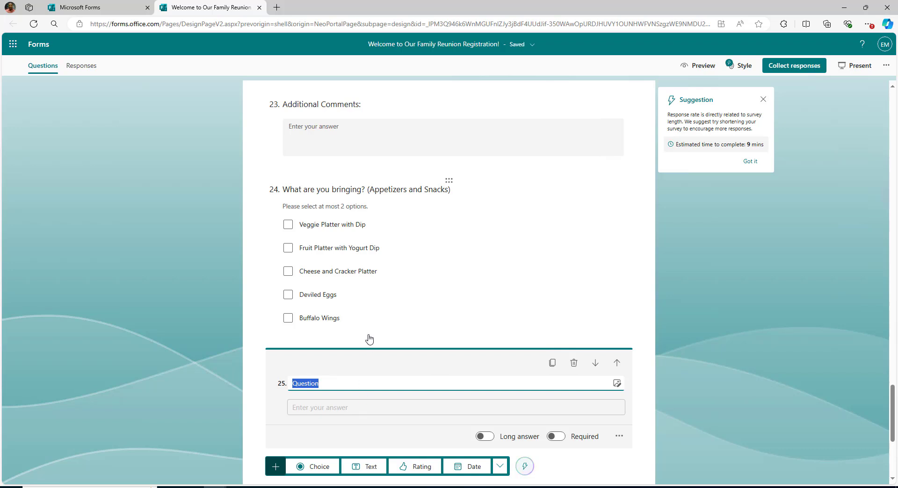
text(Addit)
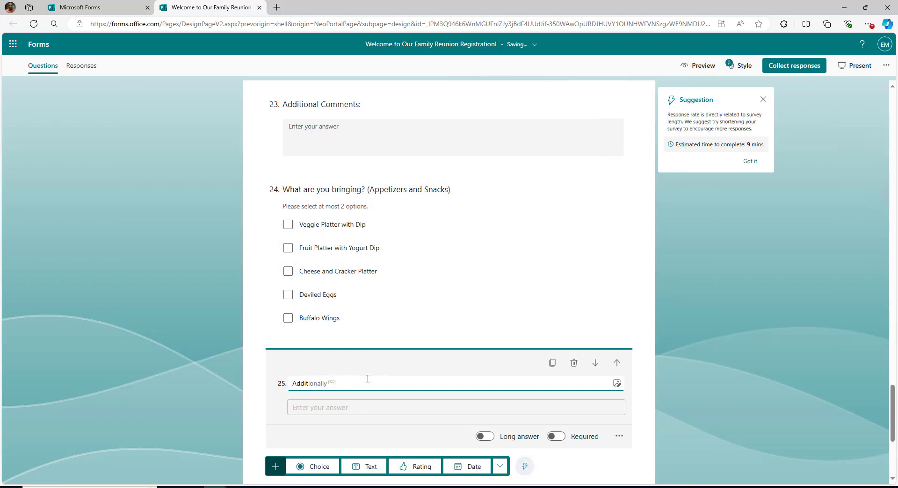
text(ional items:)
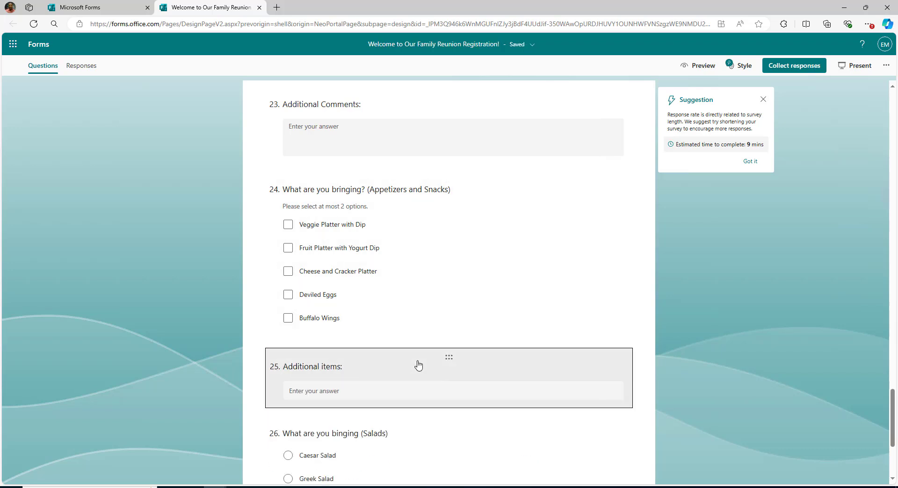
click(520, 274)
scroll(375, 200, up, 2)
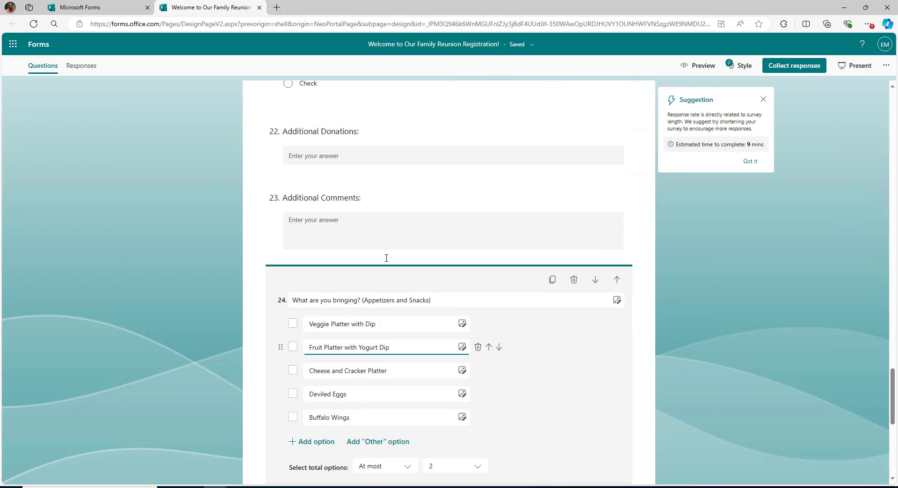
scroll(414, 295, down, 4)
Rename question 25 to 'Other Appetizers and snacks' and enable Long answer.
click(354, 398)
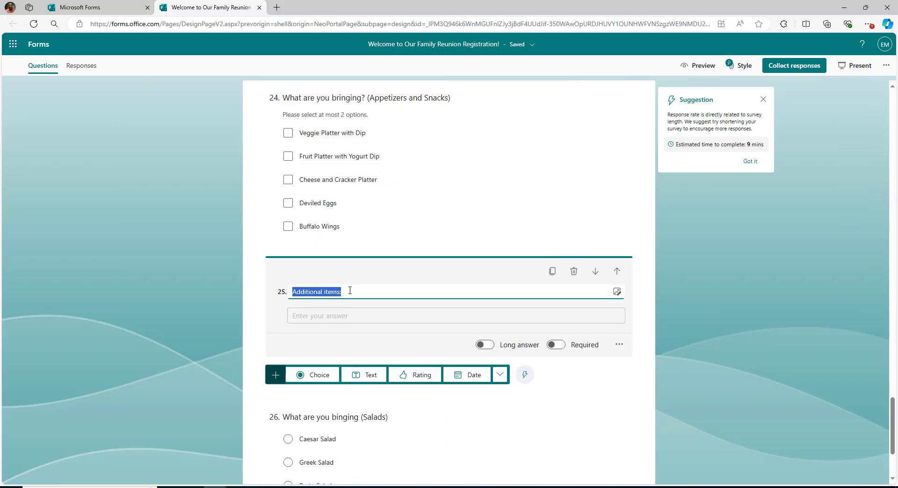
drag(343, 292, 293, 286)
text(Other)
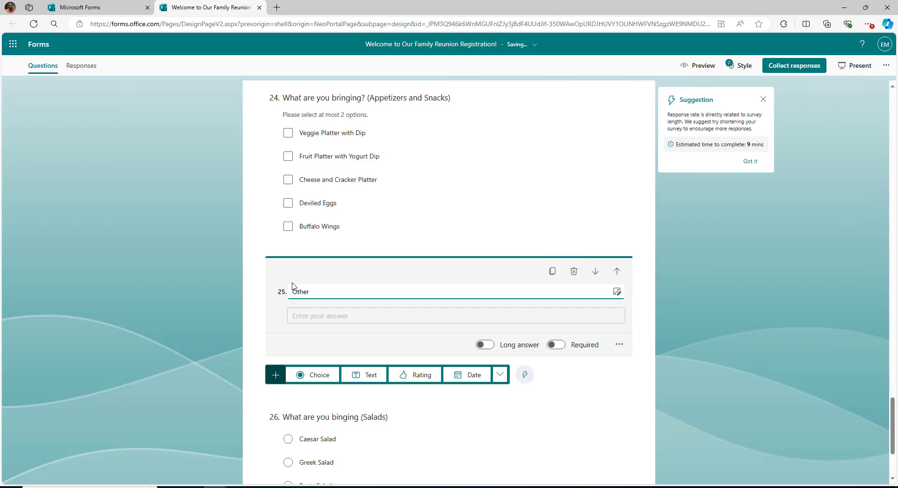
text( Appetizers and snacks)
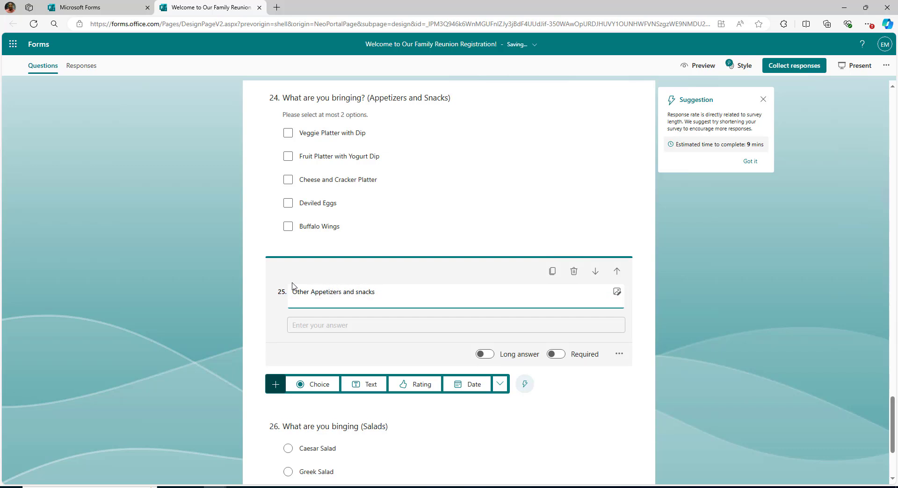
click(673, 299)
click(471, 292)
click(485, 354)
click(667, 347)
scroll(668, 346, down, 3)
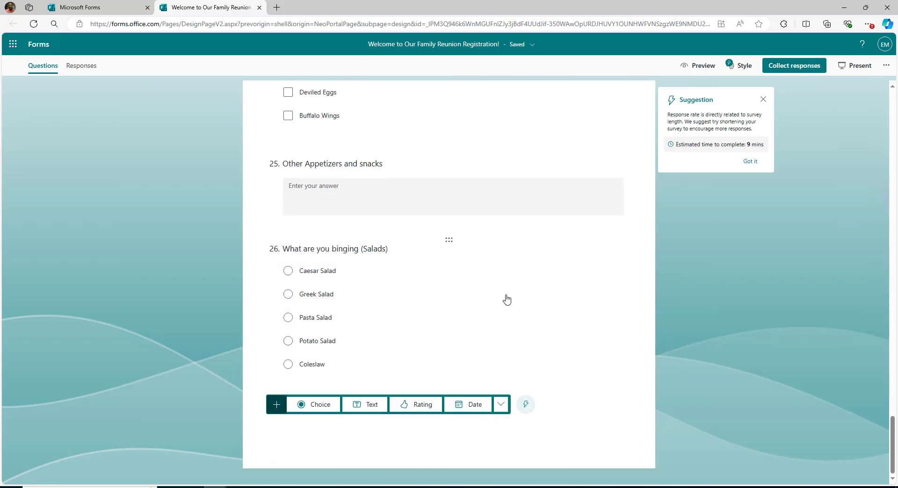
click(314, 405)
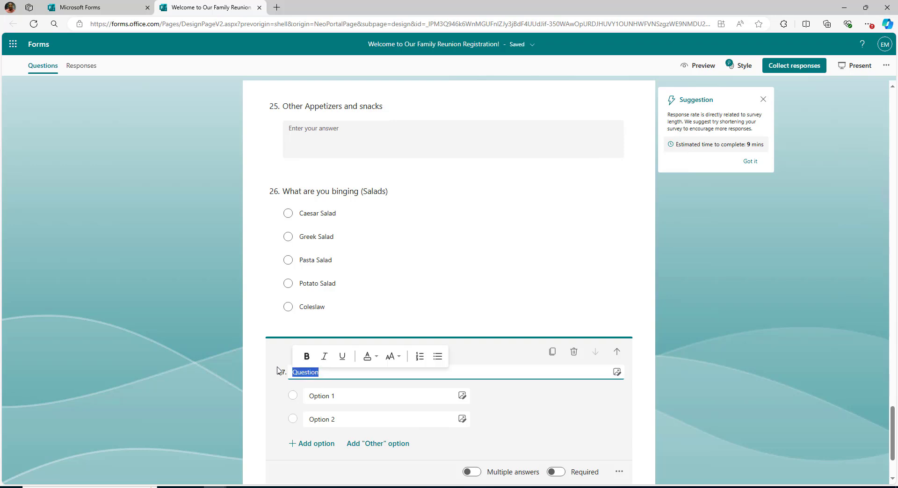
Title the new question 'What are you brining? (Main Dish)' and add '?' to question 26's title.
text(What are you brining? )
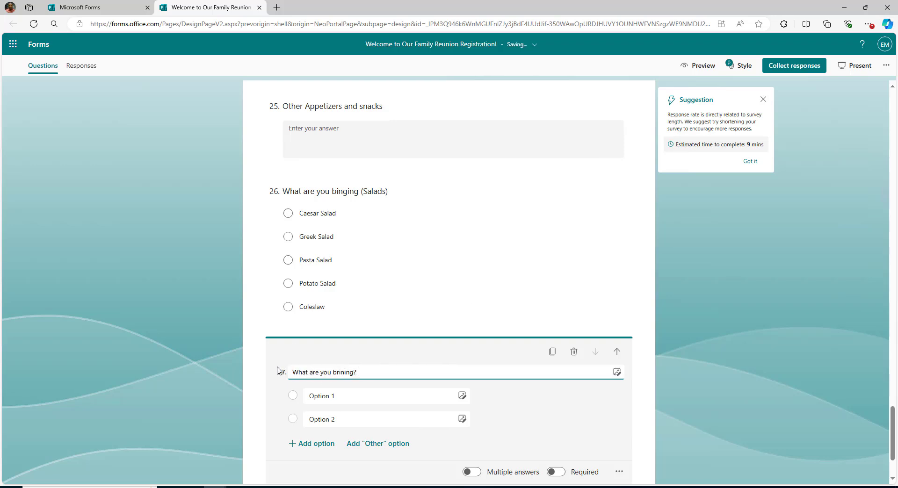
text((Main Dish))
click(355, 192)
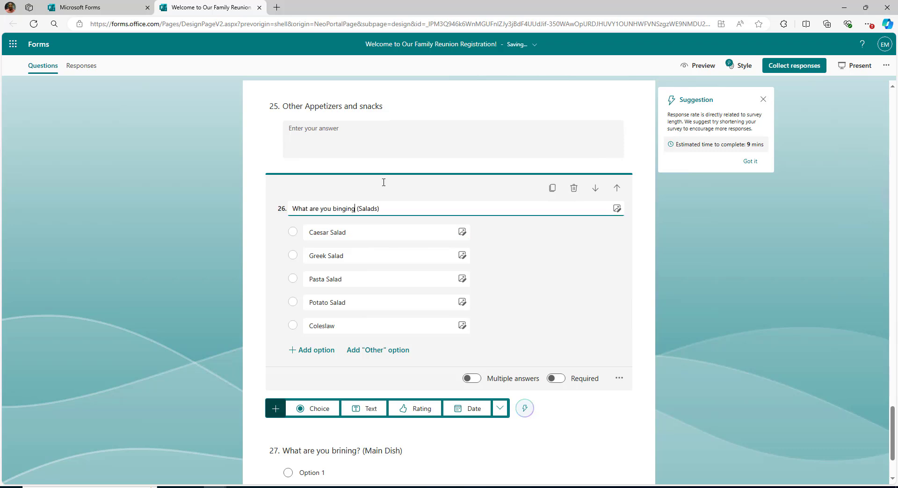
text(?)
scroll(417, 274, down, 1)
scroll(413, 174, up, 5)
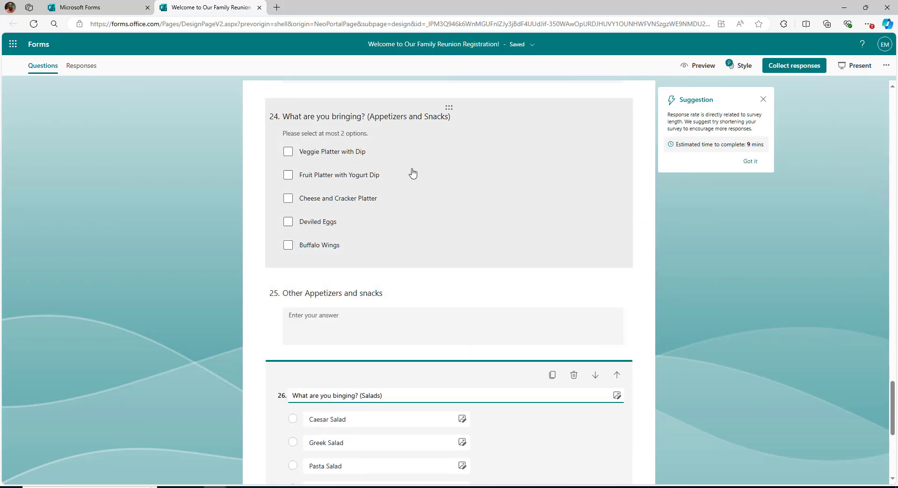
scroll(413, 174, down, 5)
Give the Main Dish question options Grilled Chicken, BBQ Ribs and Baked Ziti.
click(401, 374)
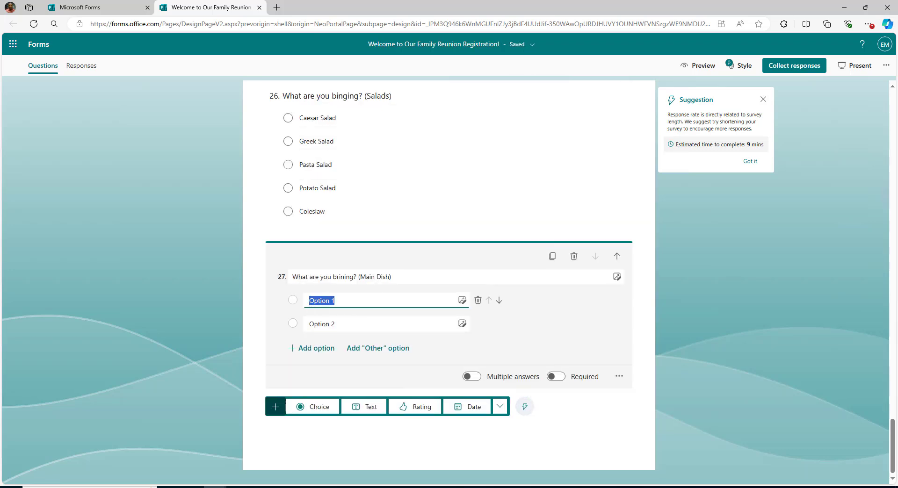
text(Grilled Chicken)
key(Tab)
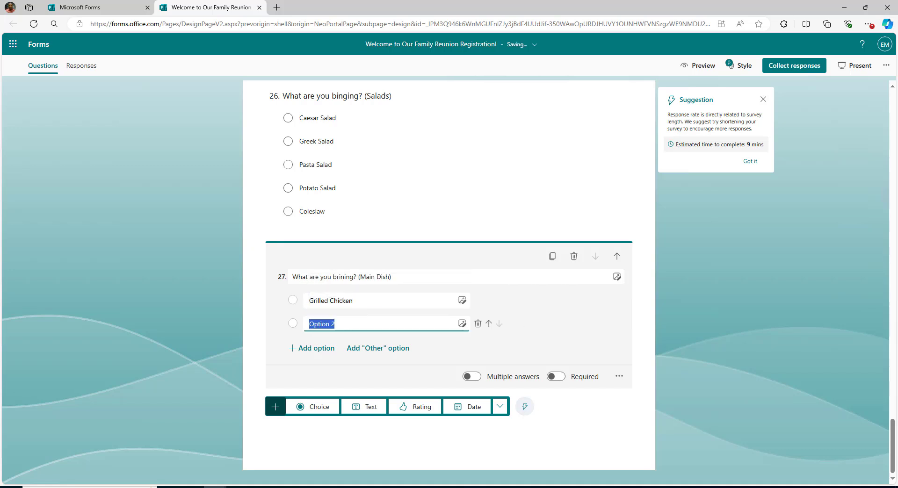
click(320, 329)
text(BBQ Ribs)
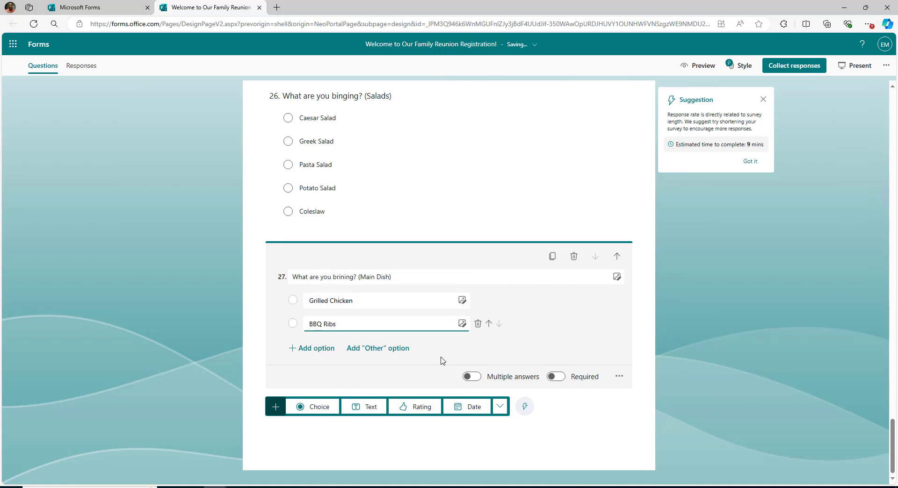
key(Return)
text(Baked Ziti)
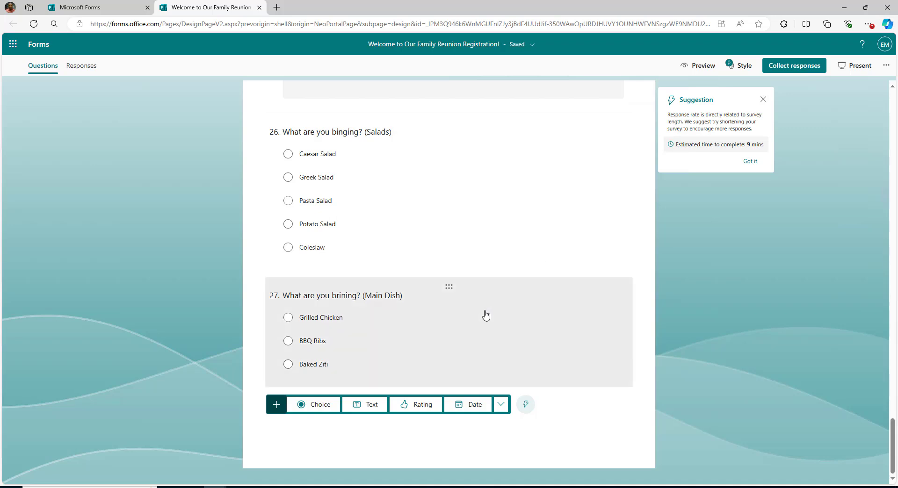
Add choice question 'What are you brining (Side Dishes)' with Macaroni and Cheese, Mashed Potatoes with Gravy, Garlic Bread, Roasted Vegetables.
click(276, 405)
click(313, 404)
text(What are you brining)
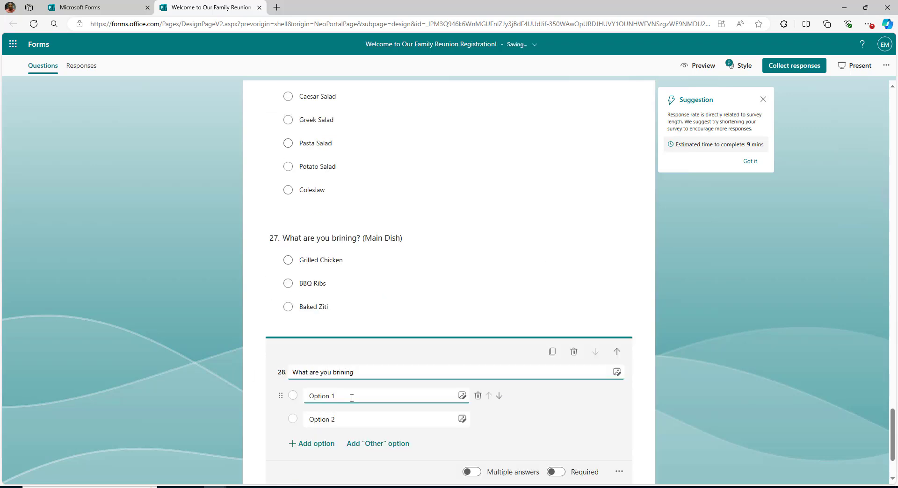
text( (Side Dishes))
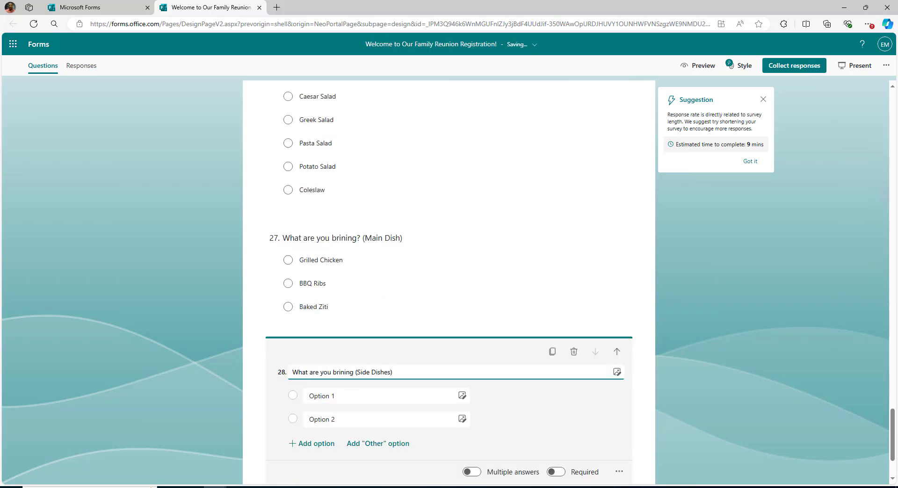
key(Tab)
text(Macaroni and Cheese)
key(Tab)
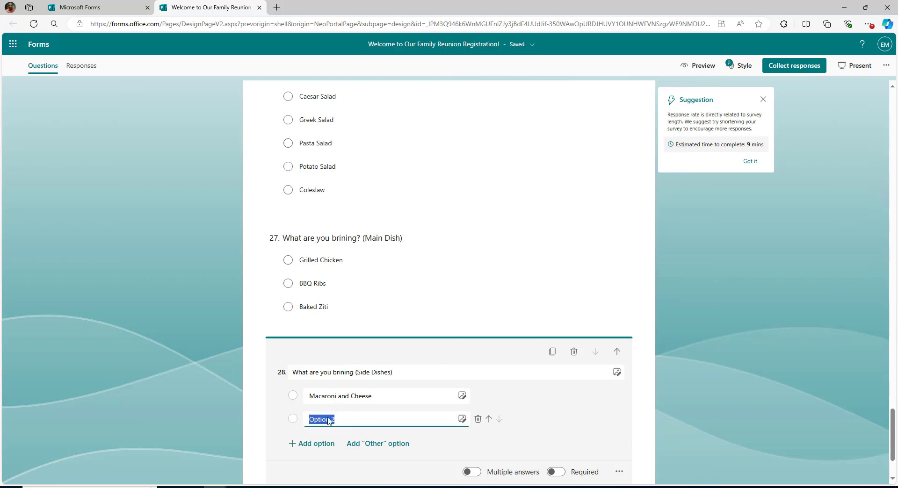
text(Mashed Potatoes with Gravy)
click(322, 442)
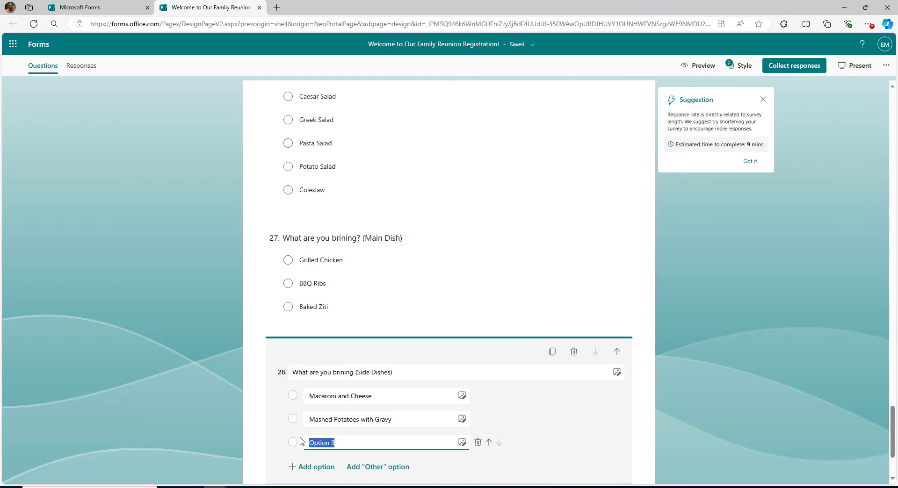
text(Garlic Bread)
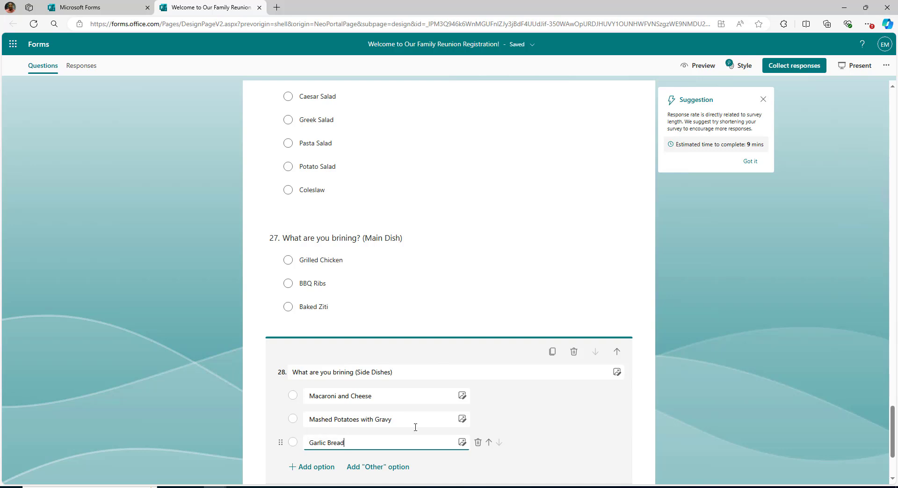
click(688, 388)
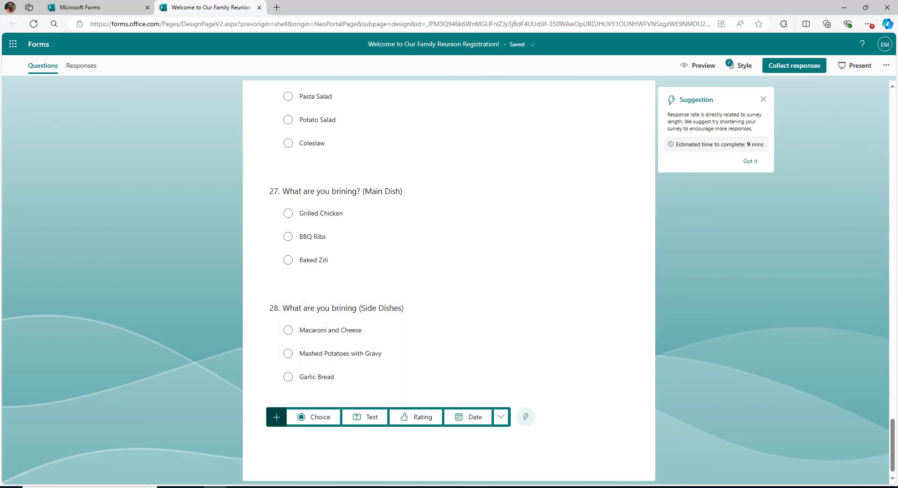
text(Roasted Vegetables)
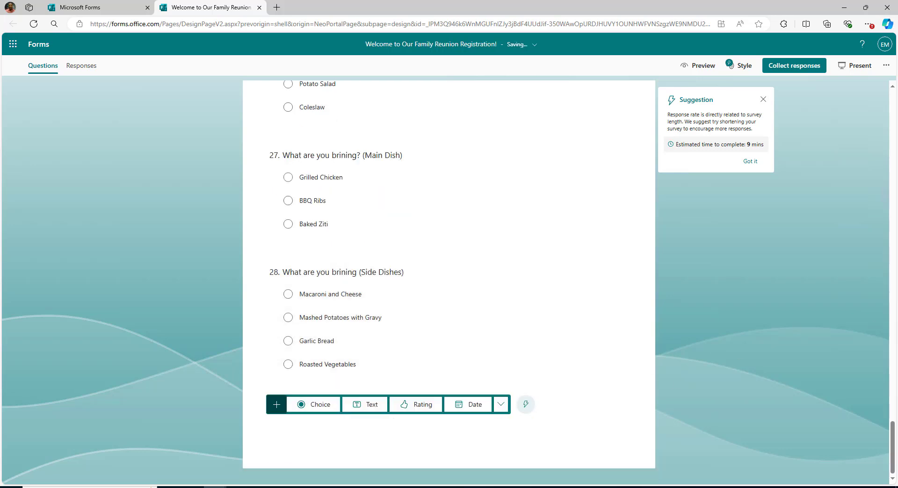
Add long-answer text question 29 titled 'Desserts (Optional)'.
click(362, 404)
text(Desserts)
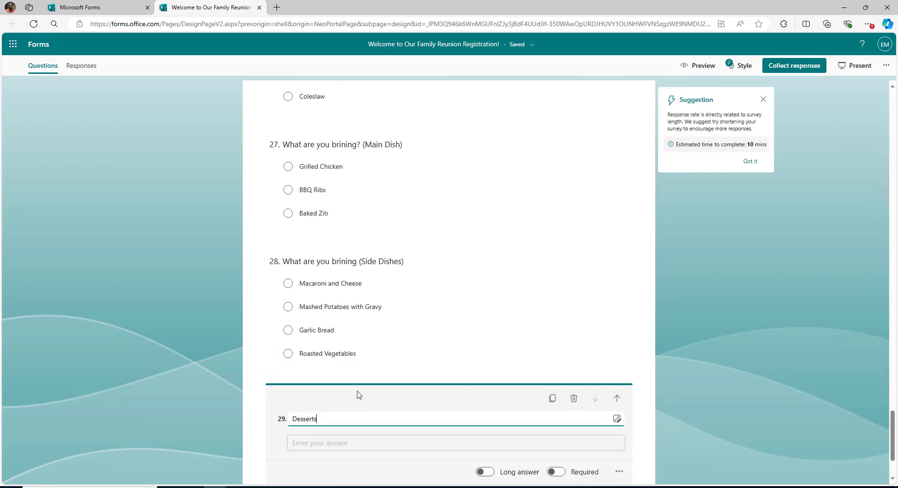
click(510, 472)
scroll(497, 433, down, 4)
click(323, 406)
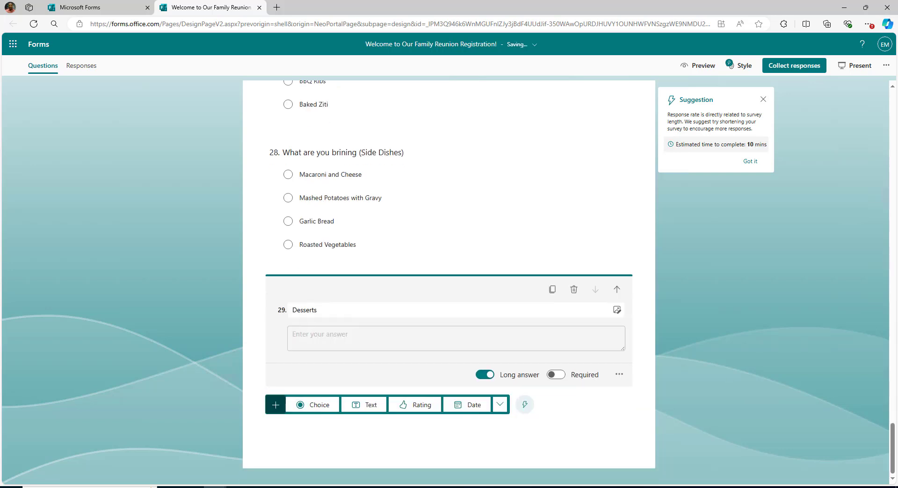
click(324, 405)
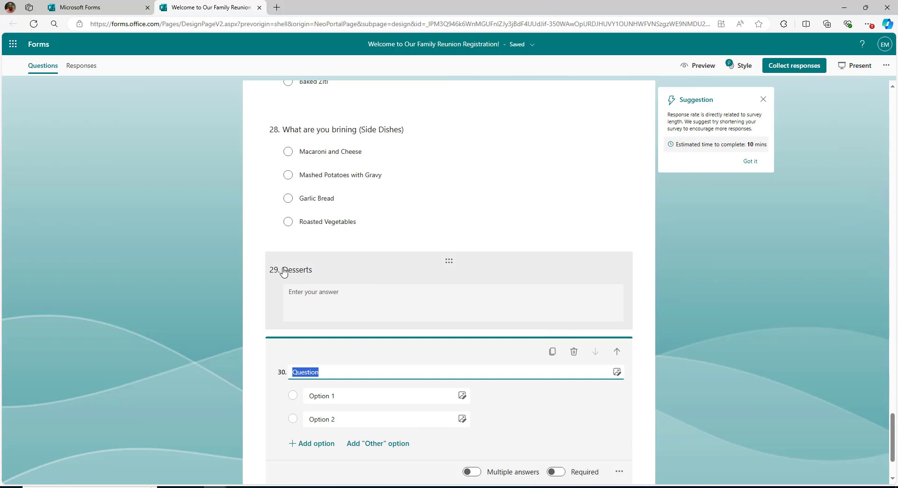
click(283, 273)
text(What are you)
key(BackSpace)
key(BackSpace)
key(BackSpace)
key(BackSpace)
key(BackSpace)
key(BackSpace)
key(BackSpace)
key(BackSpace)
key(BackSpace)
key(BackSpace)
key(BackSpace)
key(BackSpace)
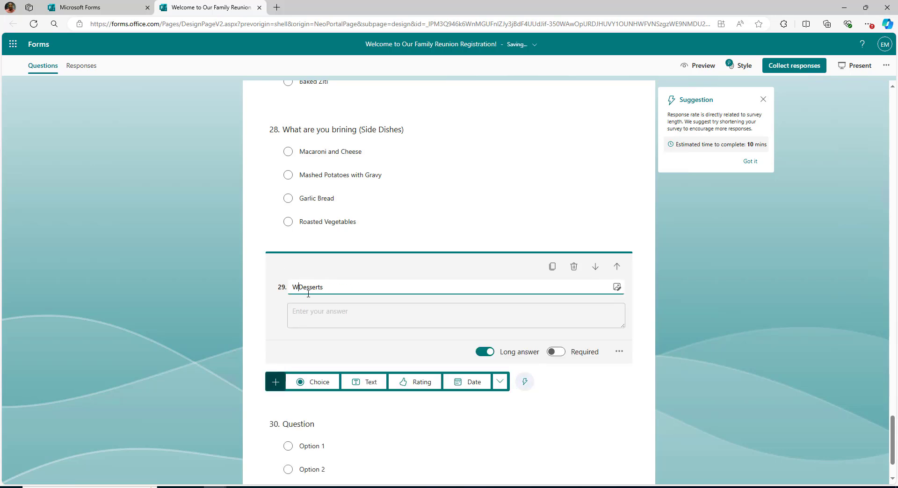
click(347, 290)
text())
click(722, 257)
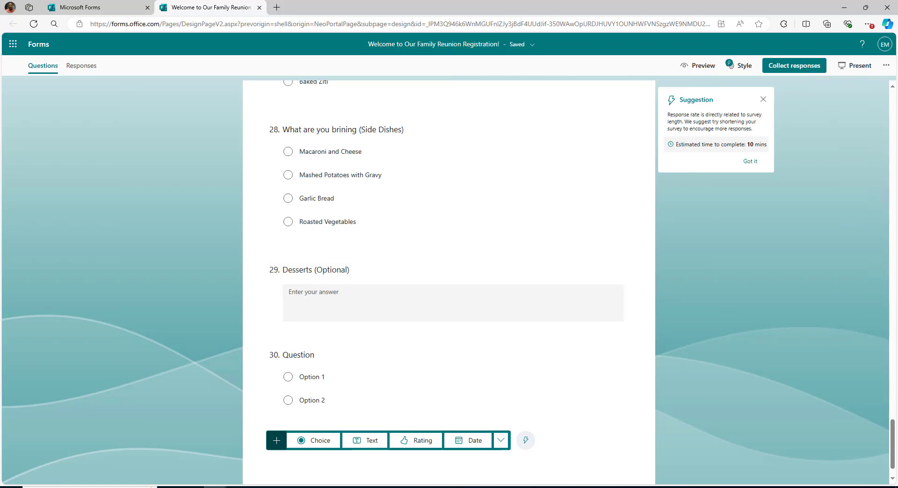
Title question 30 'What are you brining (Beverages)' with options Lemonade, Iced Tea and Cool-Aid.
click(297, 355)
text(What are you brining (B)
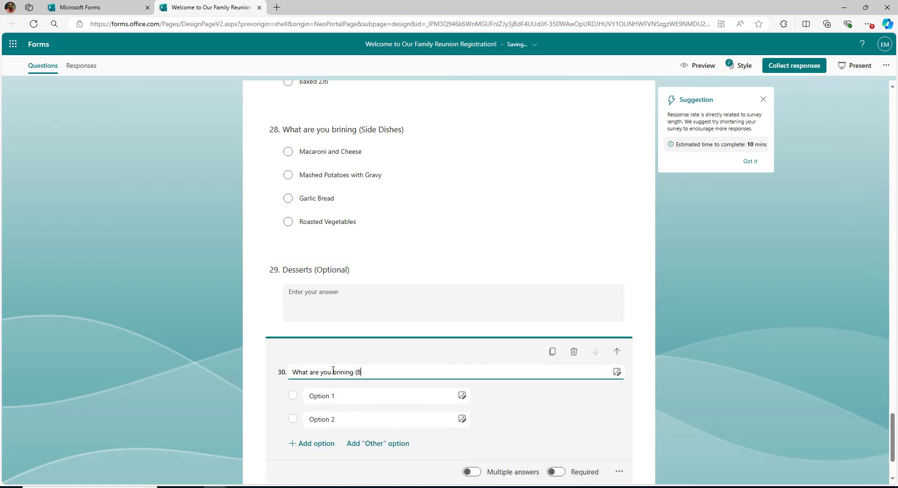
text(everages))
key(Tab)
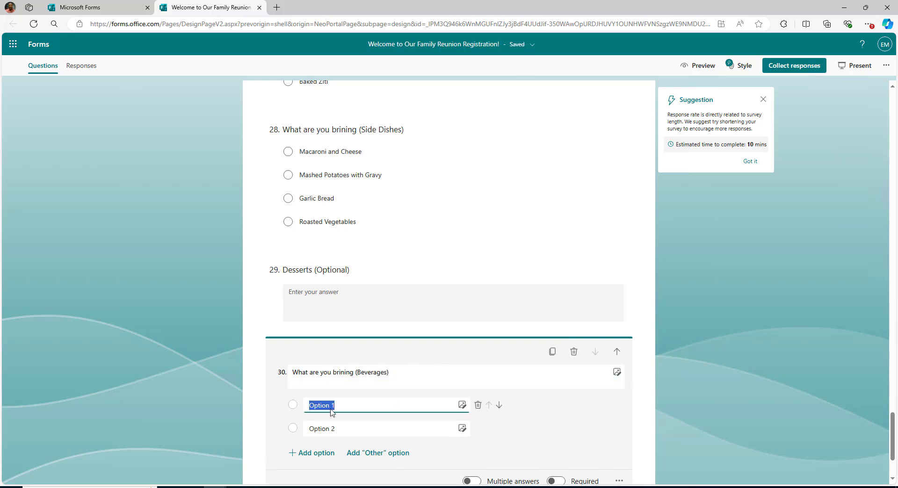
text(Lemonade)
key(Tab)
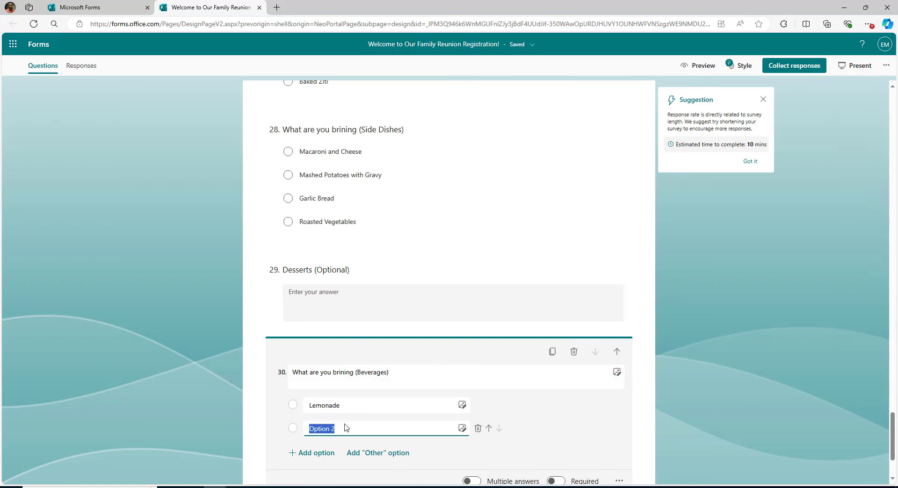
text(Iced Tea)
key(Return)
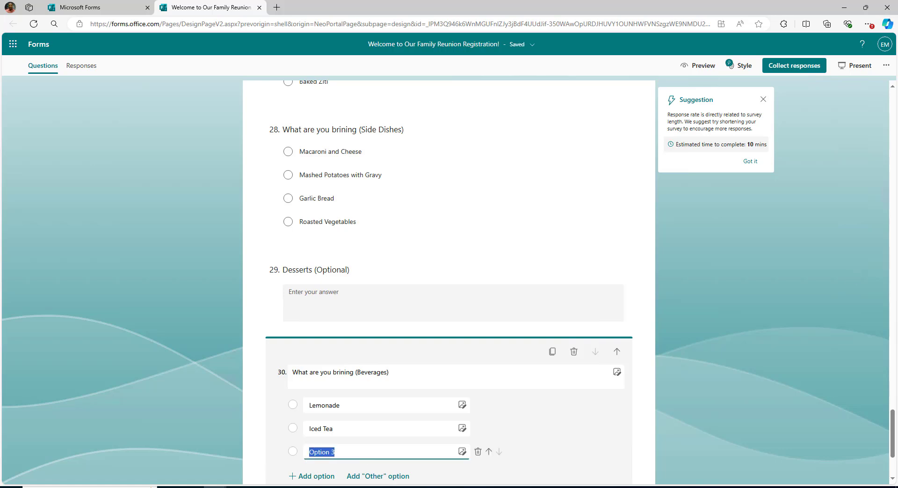
drag(358, 449, 307, 453)
text(Cool-Aid)
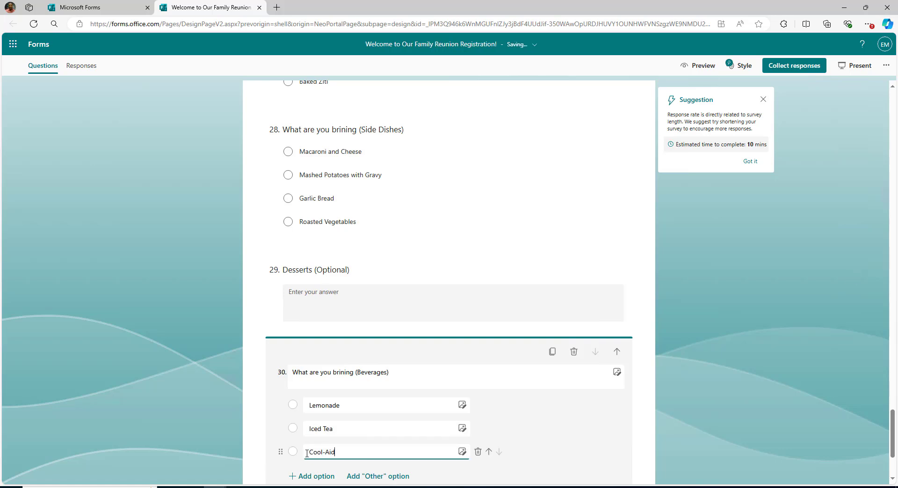
click(717, 288)
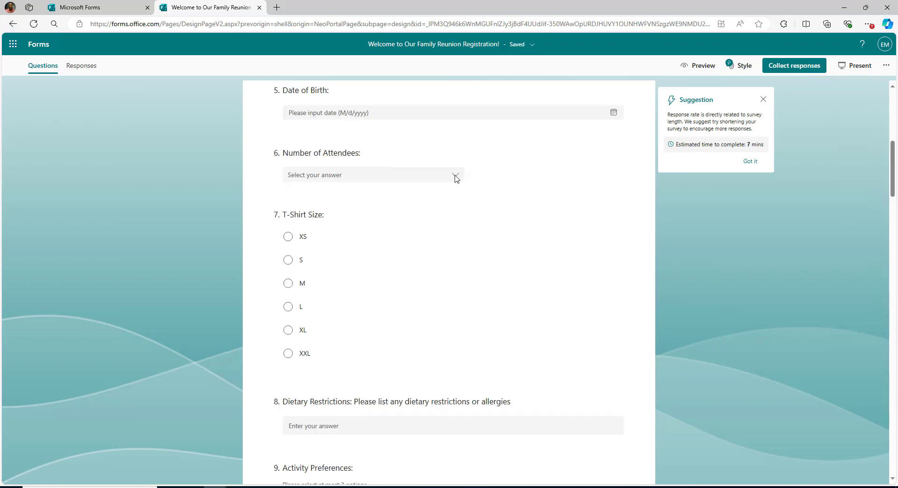
Duplicate the T-Shirt Size question twice with Copy question.
click(454, 179)
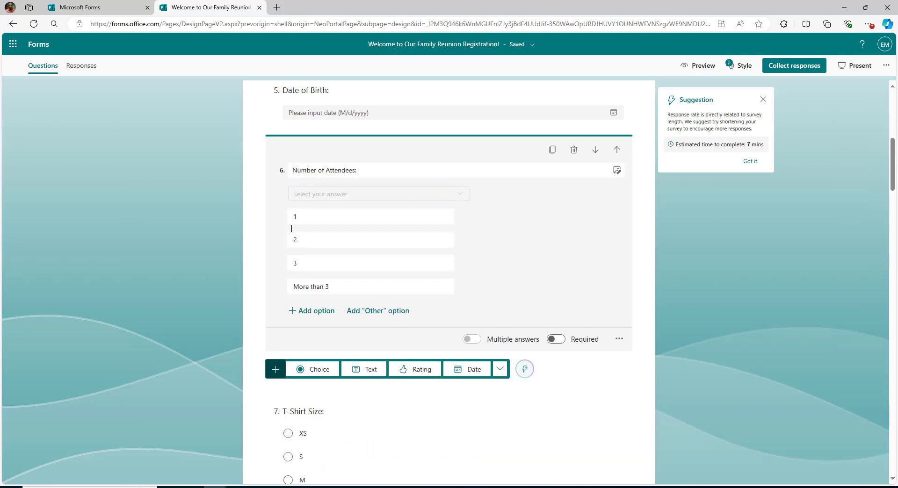
click(721, 236)
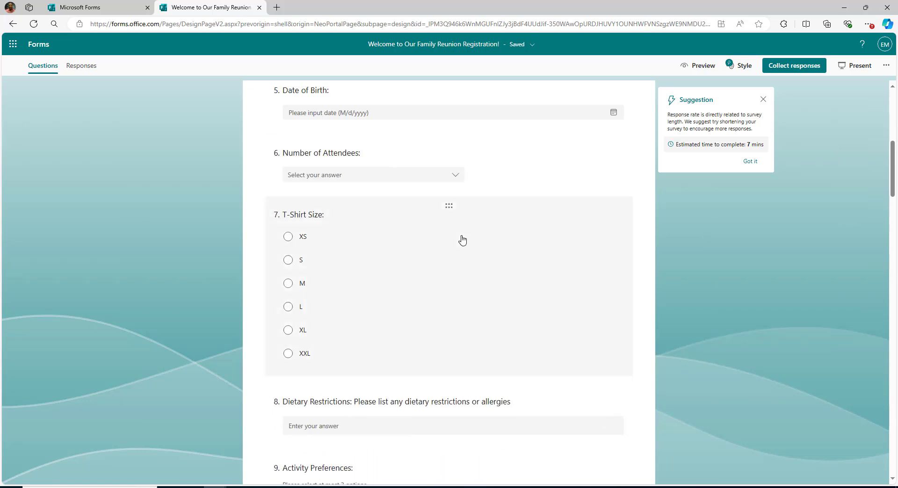
click(433, 242)
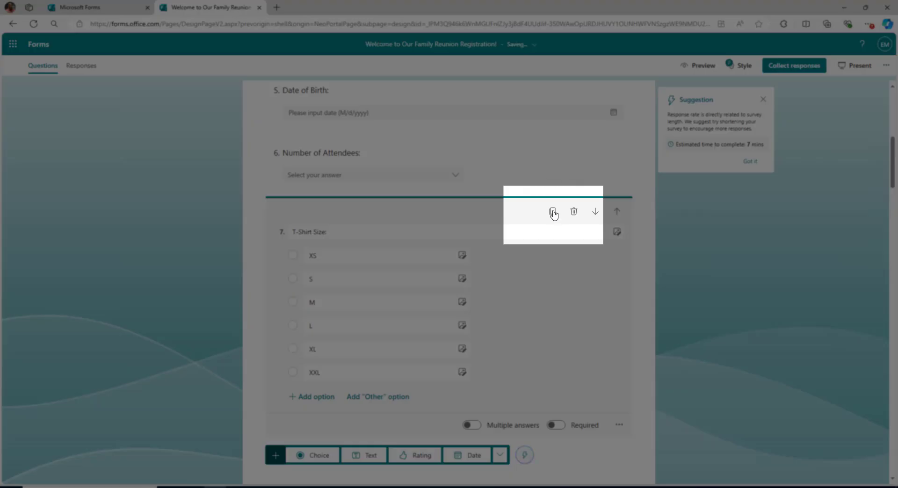
click(553, 212)
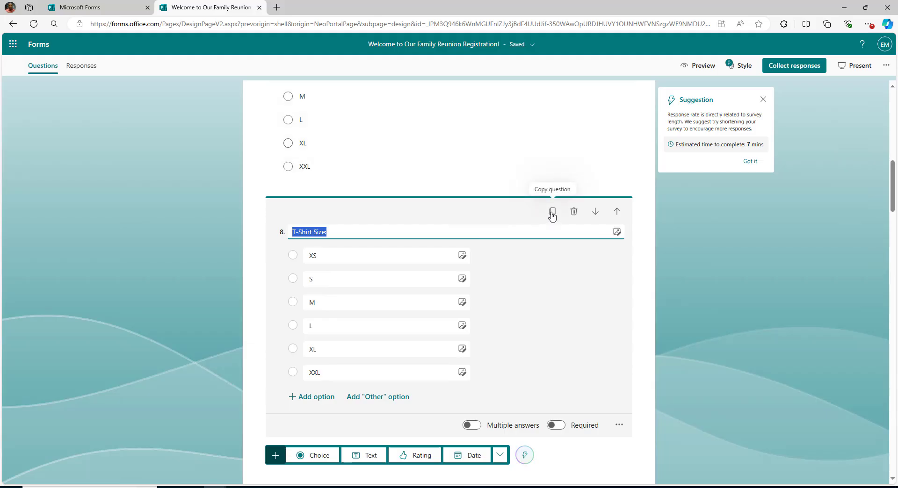
click(553, 212)
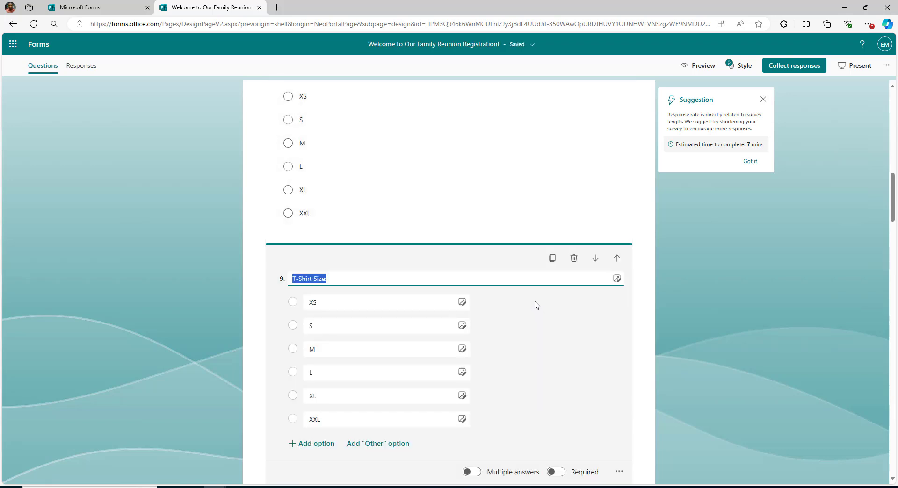
scroll(536, 305, down, 2)
click(676, 299)
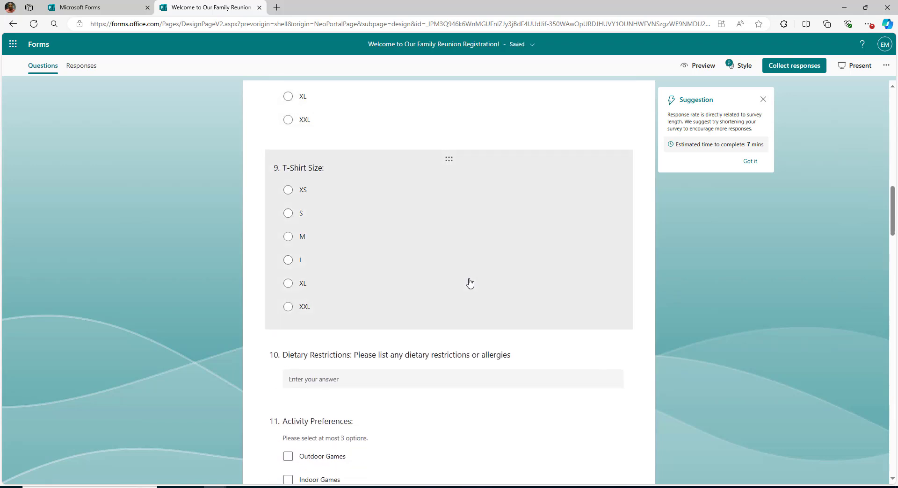
Return to question 7 and copy the T-Shirt Size question once more.
scroll(470, 284, up, 2)
scroll(469, 283, up, 1)
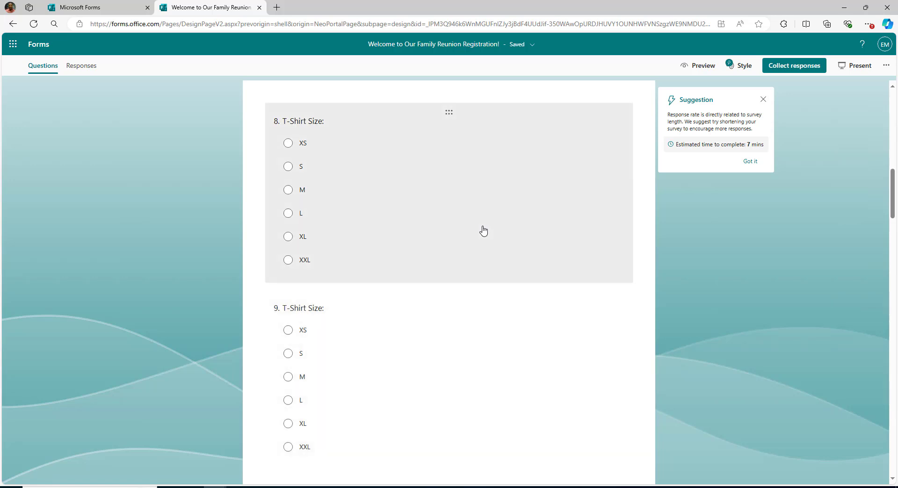
scroll(483, 230, up, 4)
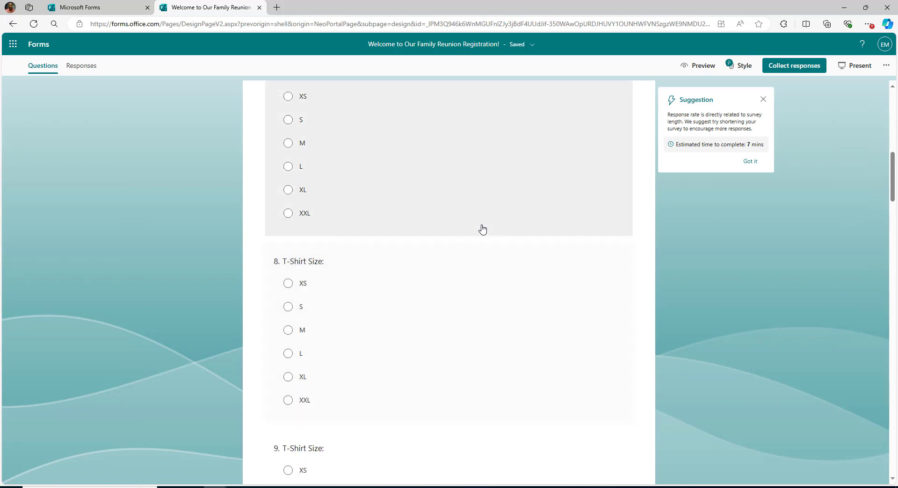
drag(449, 112, 473, 184)
click(475, 244)
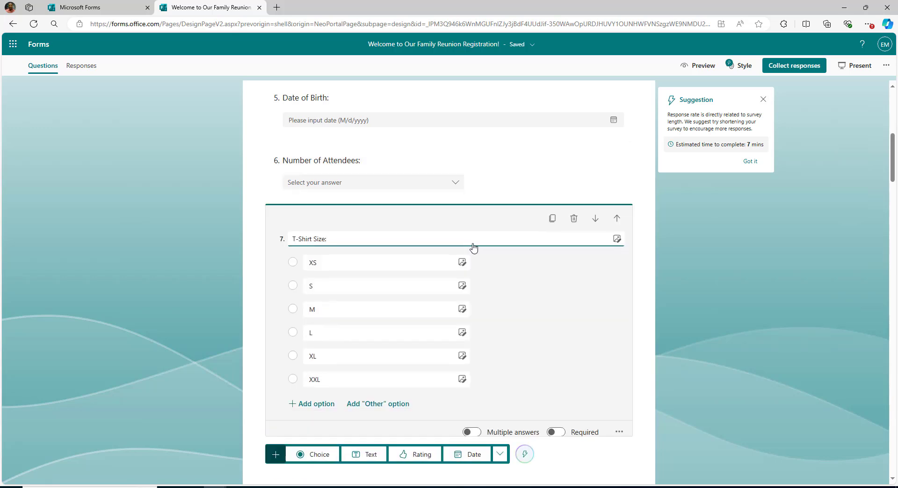
click(553, 220)
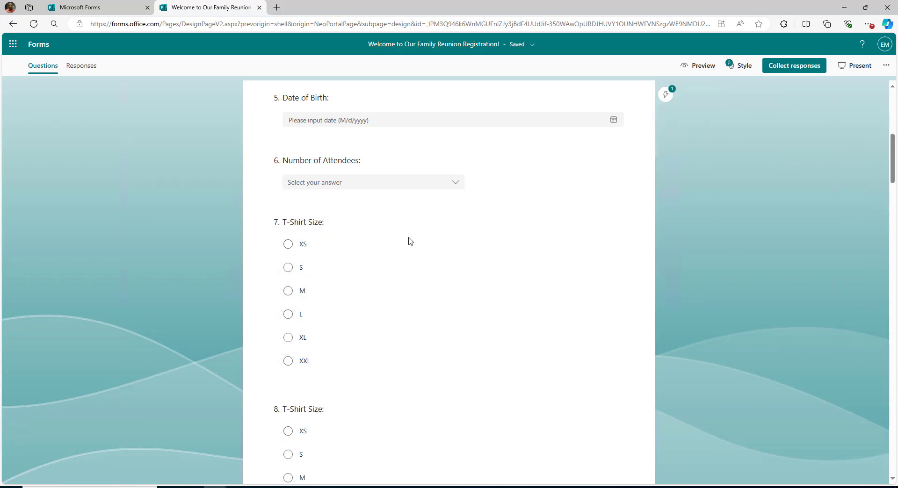
Upload roots.jpeg from Downloads as the image for question 7, T-Shirt Size.
click(410, 243)
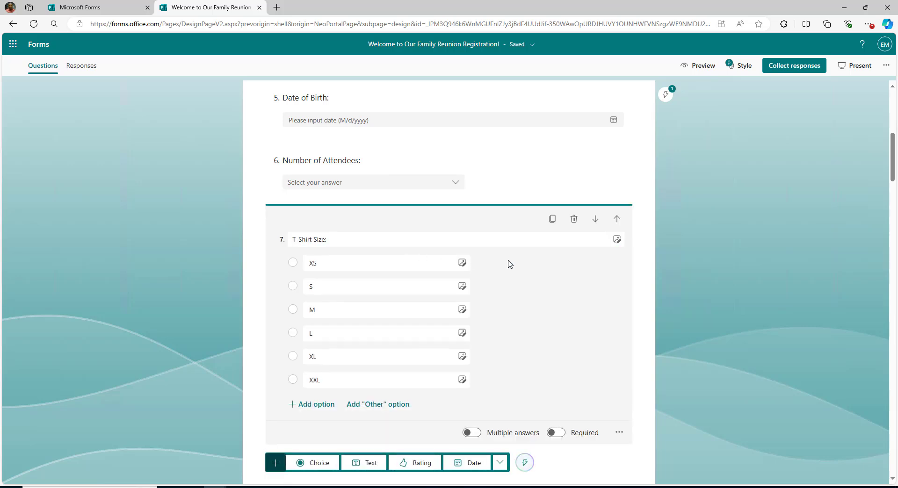
click(617, 239)
click(756, 121)
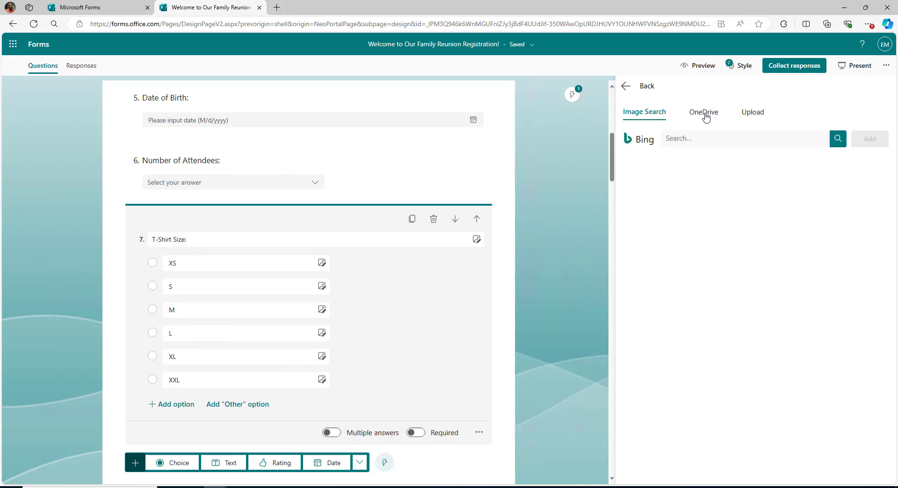
click(752, 112)
double_click(323, 208)
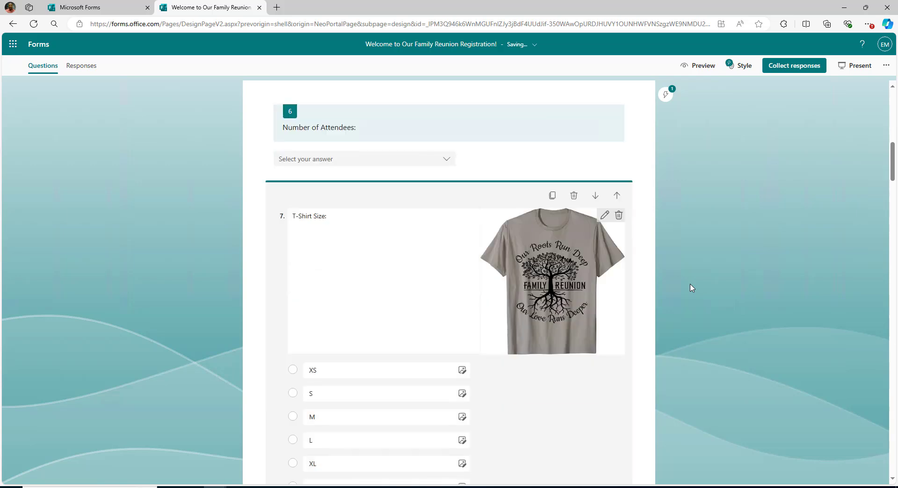
Insert the same roots.jpeg T-shirt picture into question 8.
scroll(692, 287, down, 3)
scroll(533, 285, down, 4)
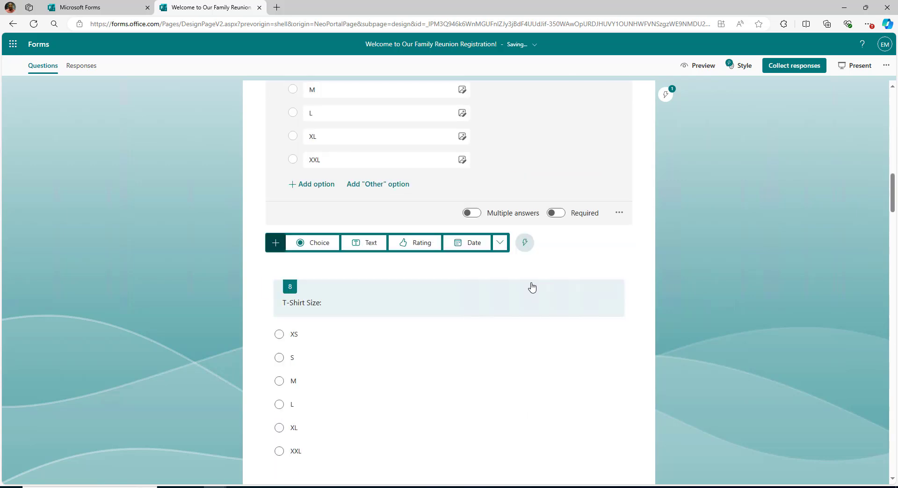
scroll(533, 285, down, 1)
click(533, 284)
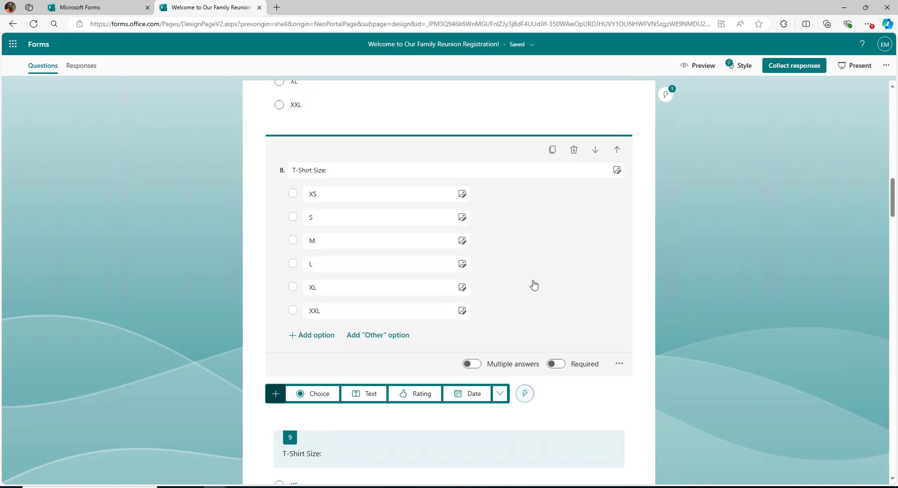
click(617, 172)
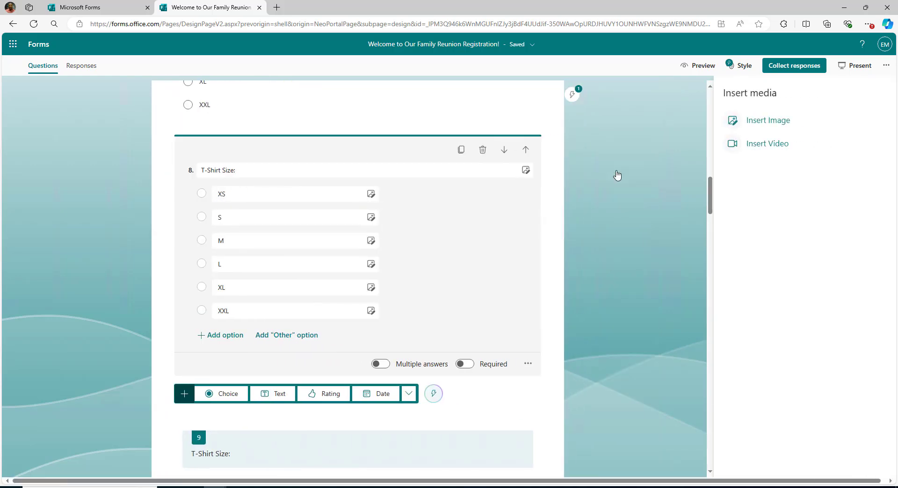
click(756, 123)
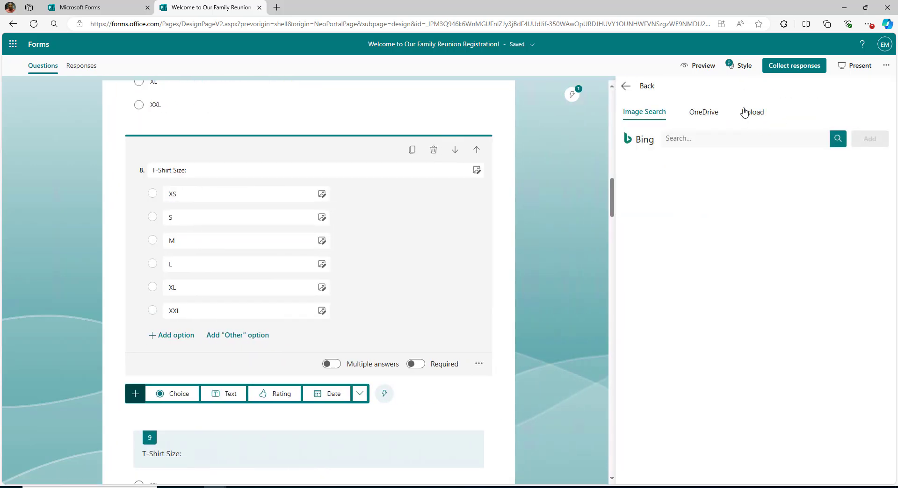
click(743, 113)
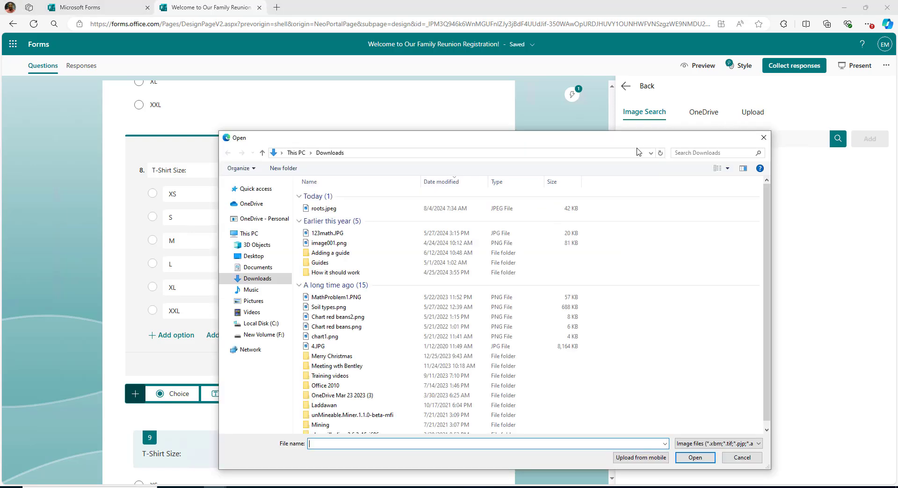
double_click(322, 216)
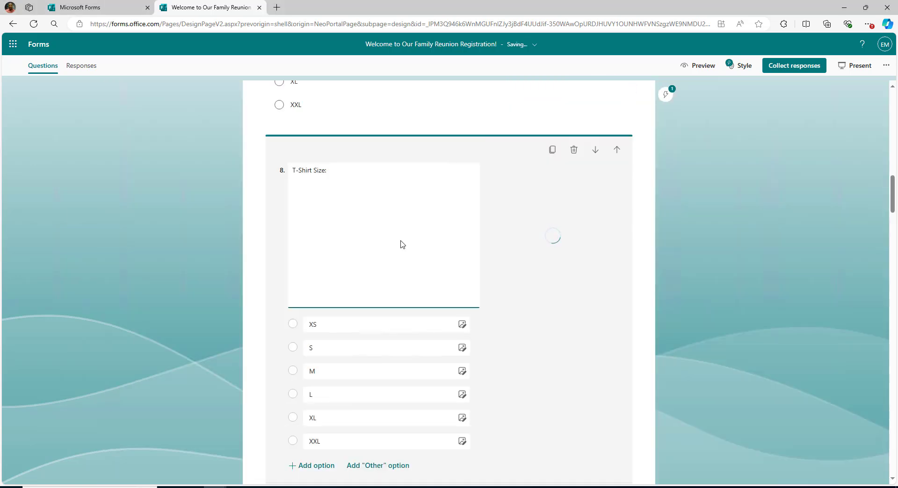
Insert the roots.jpeg T-shirt picture into question 9.
scroll(640, 252, down, 6)
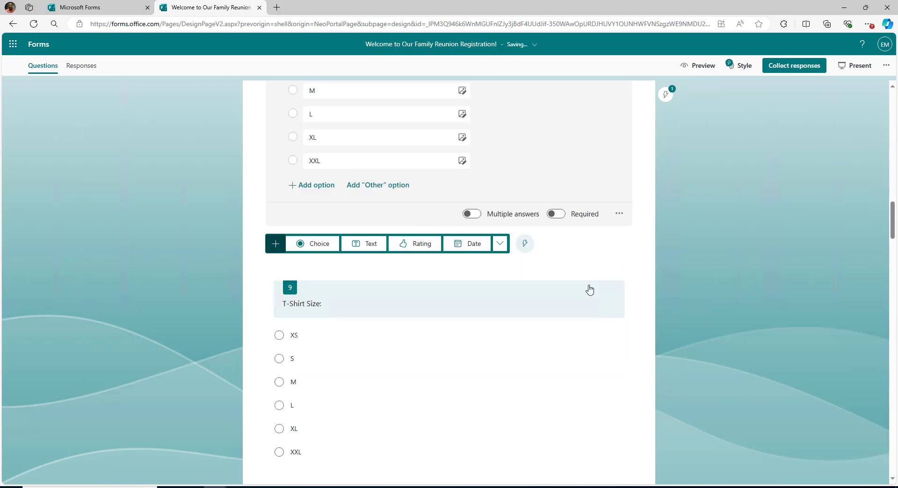
click(565, 336)
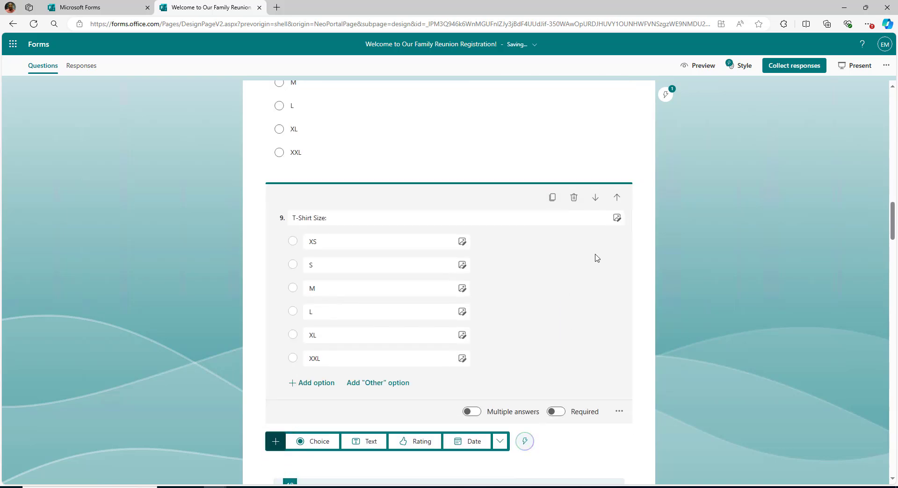
click(617, 219)
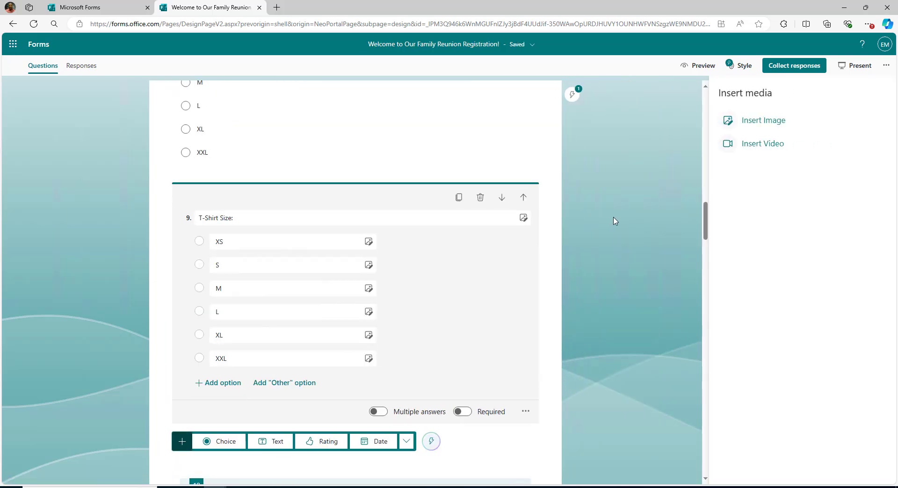
click(779, 123)
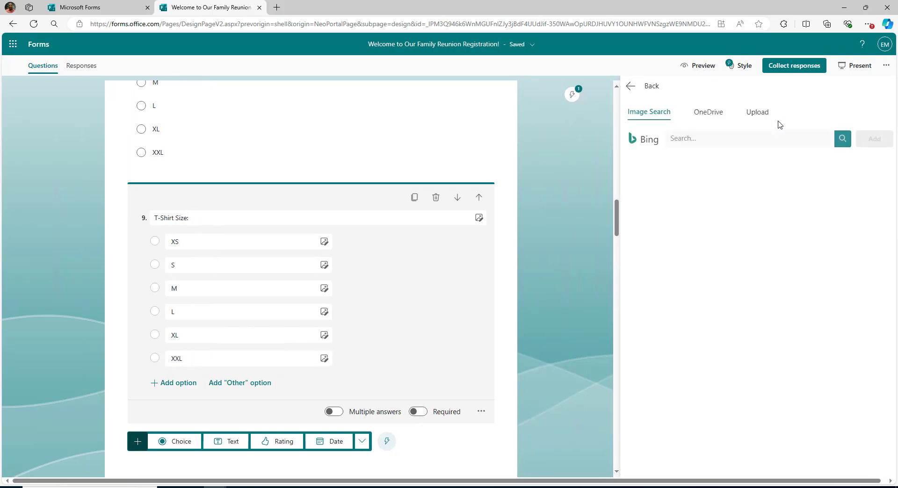
click(752, 113)
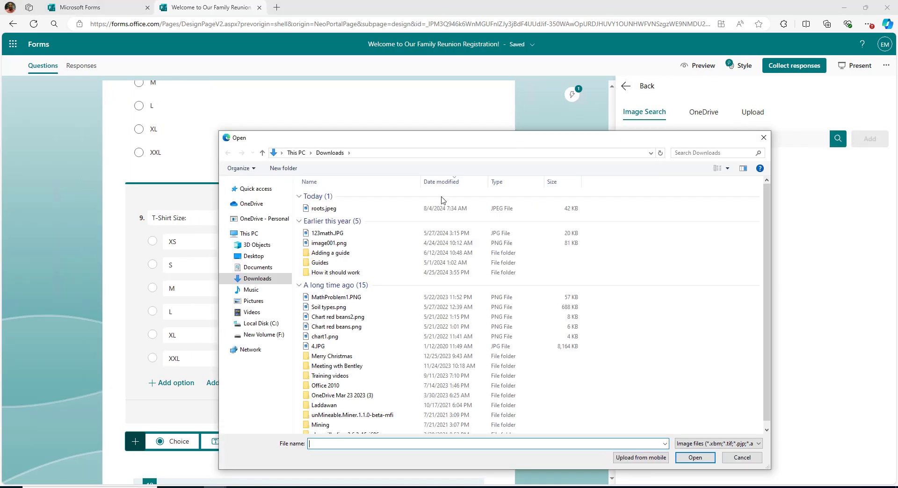
double_click(319, 211)
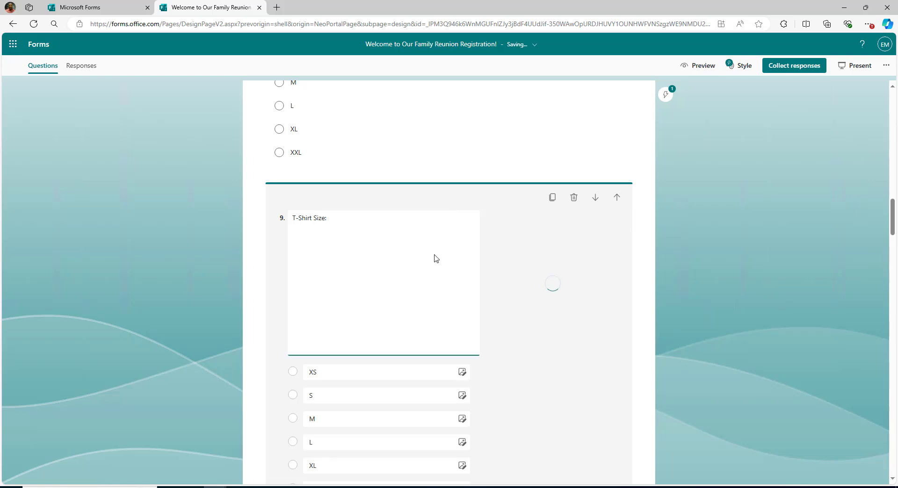
scroll(669, 288, down, 5)
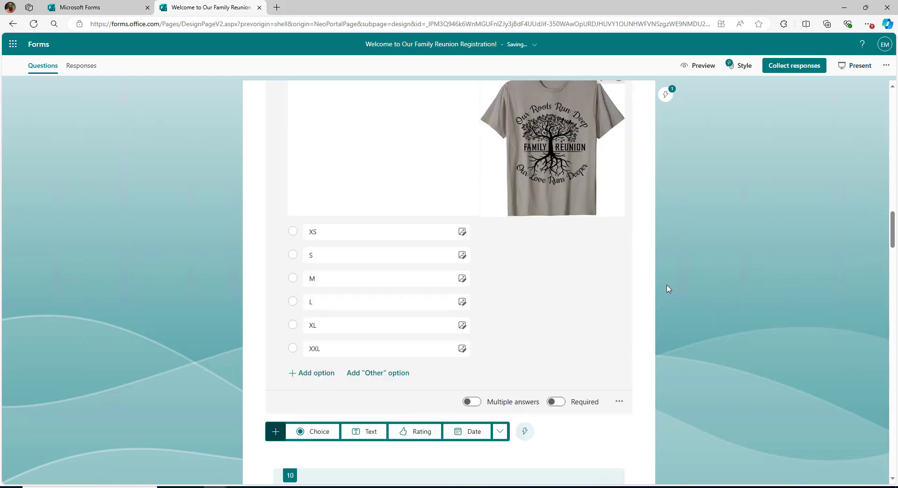
scroll(700, 276, up, 4)
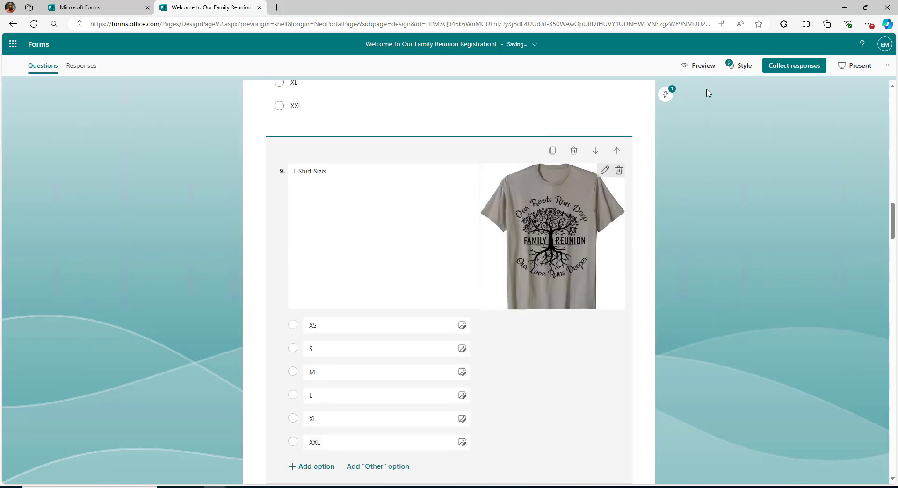
Preview the form and scroll through it to confirm questions 7–9 each show the T-shirt picture.
click(703, 66)
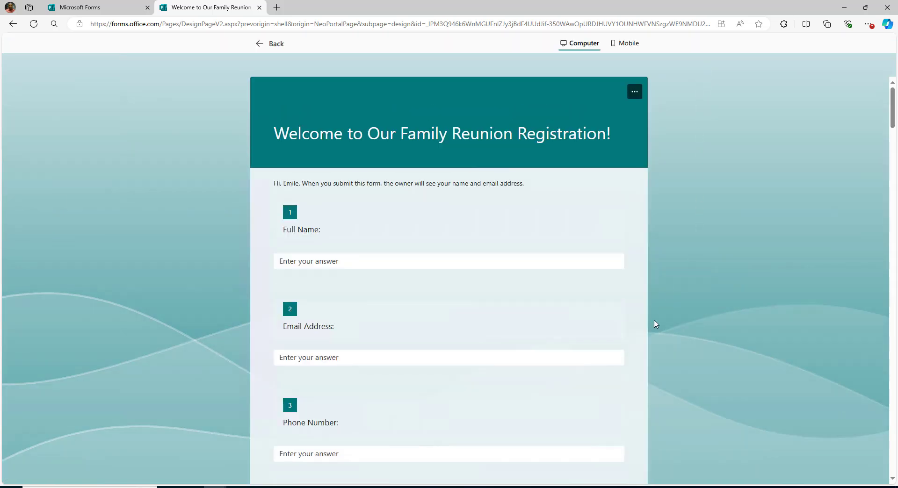
scroll(654, 321, down, 14)
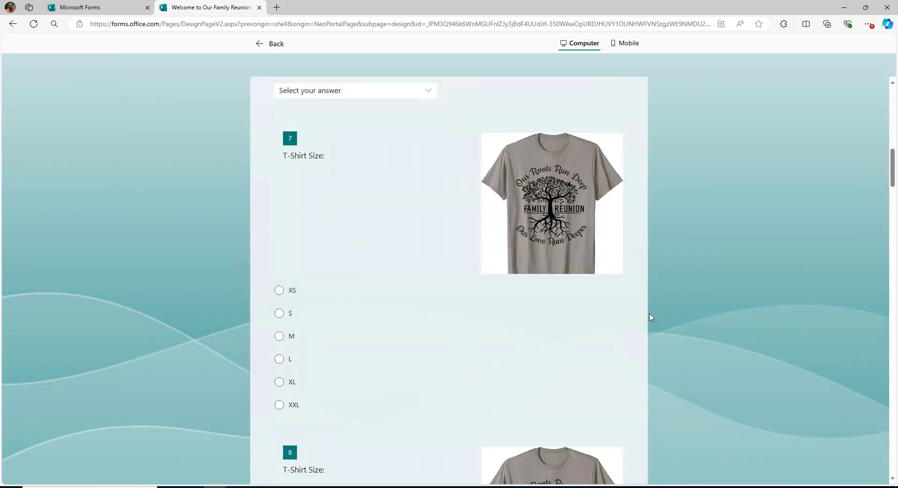
scroll(651, 318, down, 5)
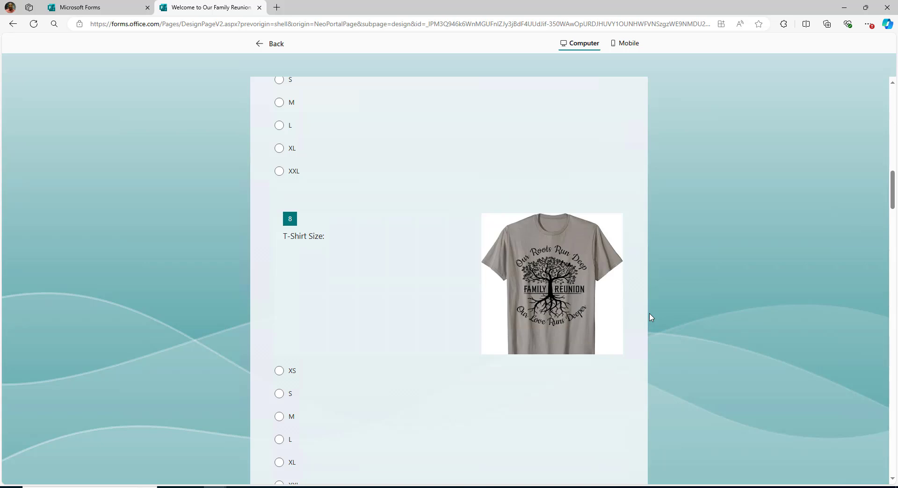
scroll(651, 317, down, 4)
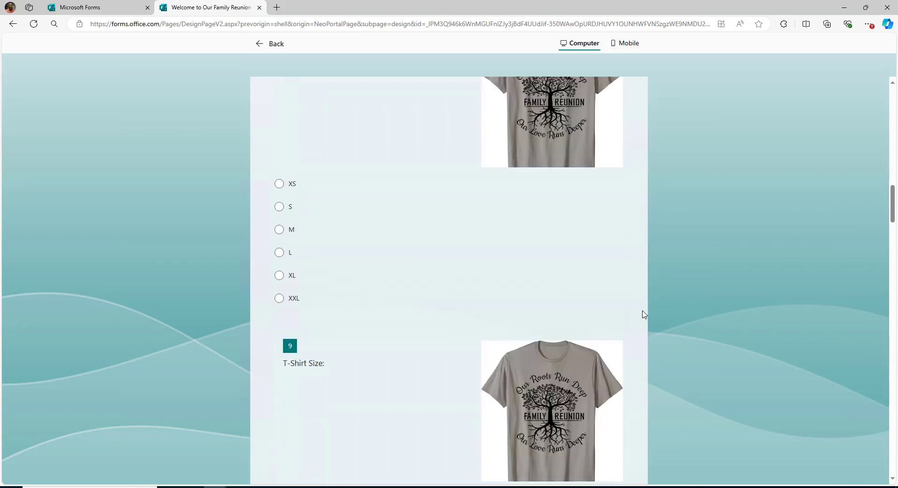
scroll(644, 314, down, 1)
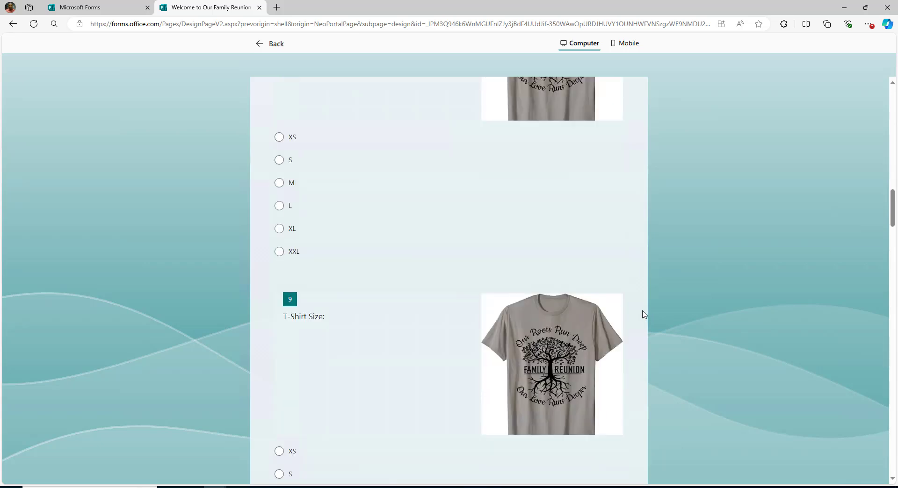
scroll(643, 312, up, 5)
scroll(641, 311, up, 13)
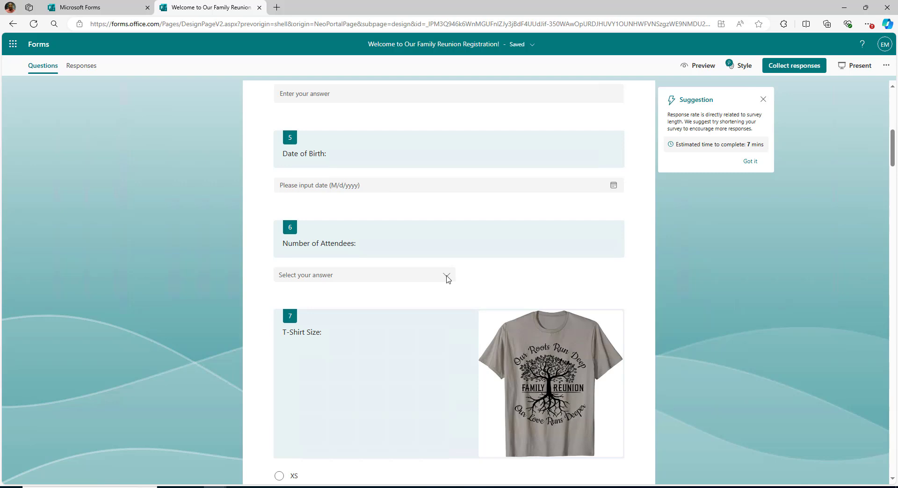
Open branching options for the Number of Attendees question.
click(448, 279)
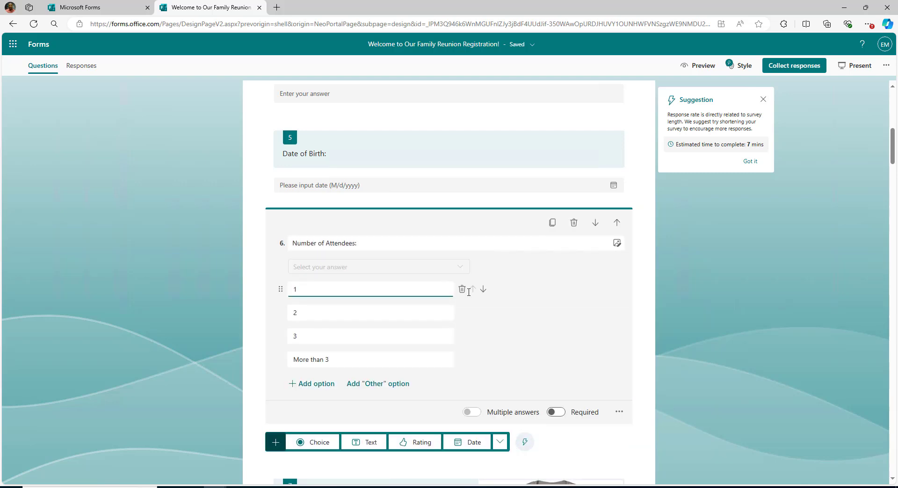
click(619, 412)
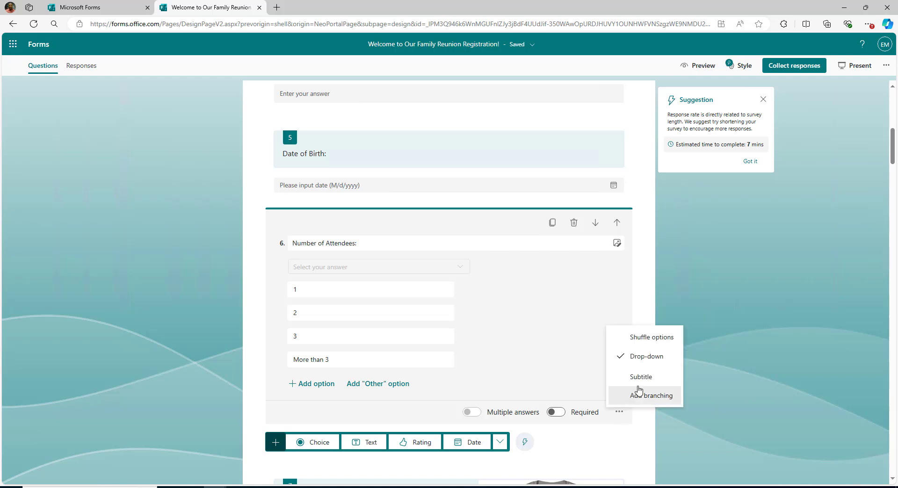
click(651, 396)
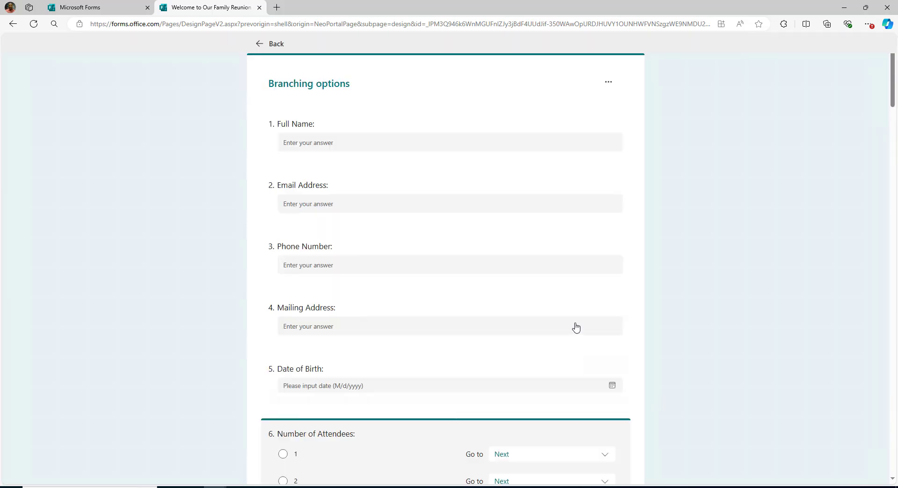
scroll(517, 320, down, 4)
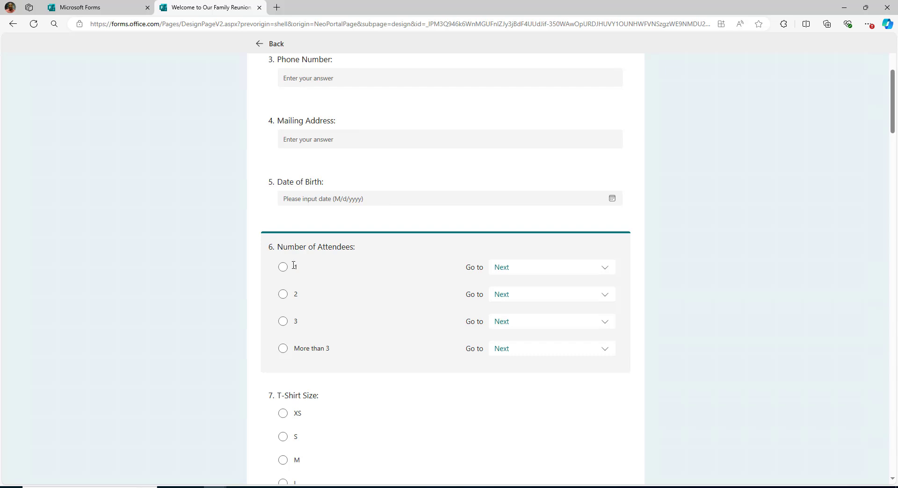
Route answers 1, 2 and 3 to questions 9, 8 and 7, then return to the editor.
click(602, 277)
click(553, 394)
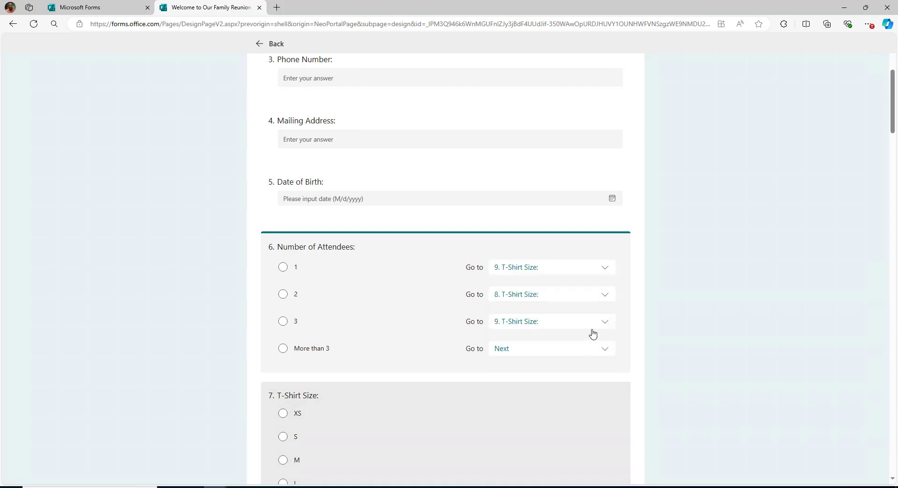
click(607, 298)
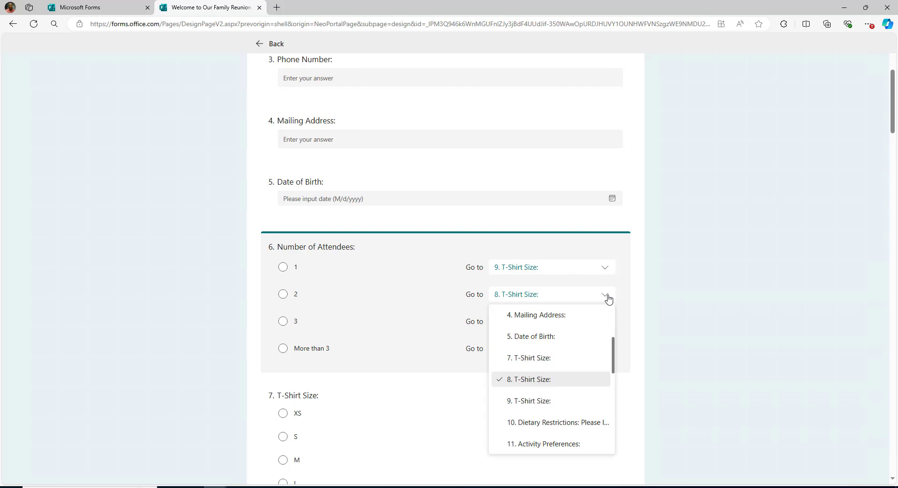
click(561, 359)
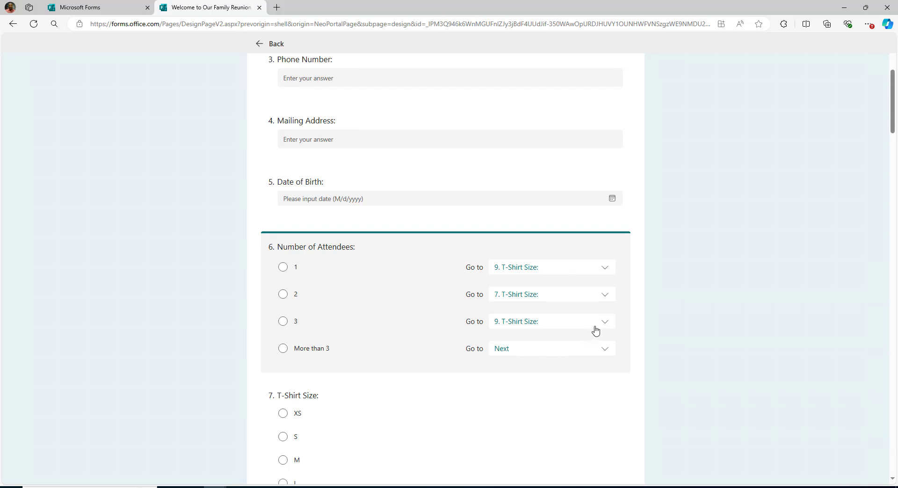
click(604, 297)
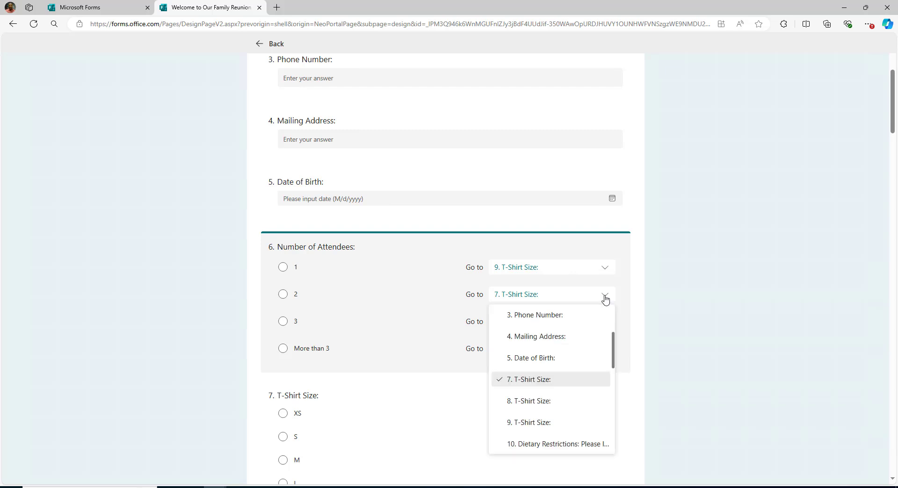
click(553, 400)
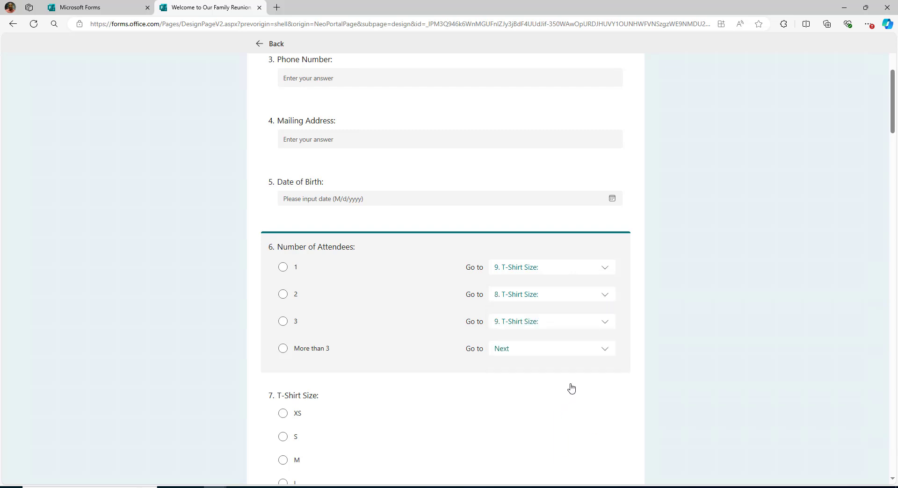
click(605, 322)
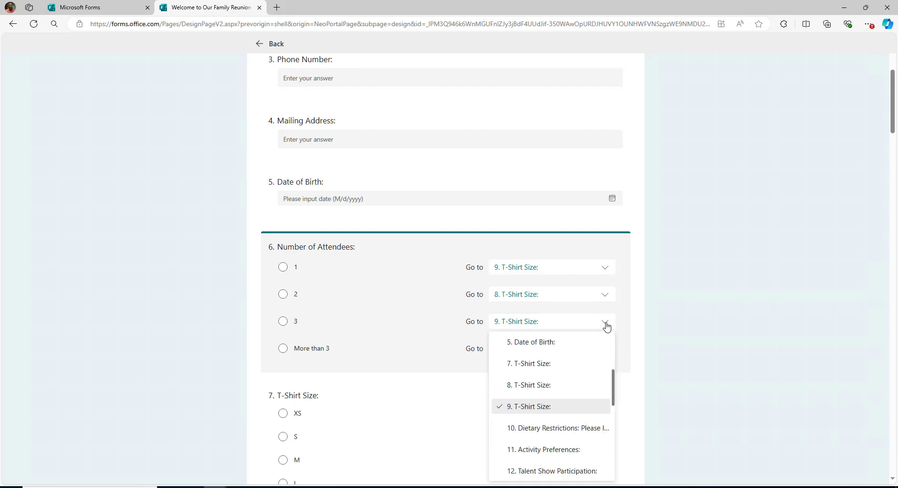
click(564, 370)
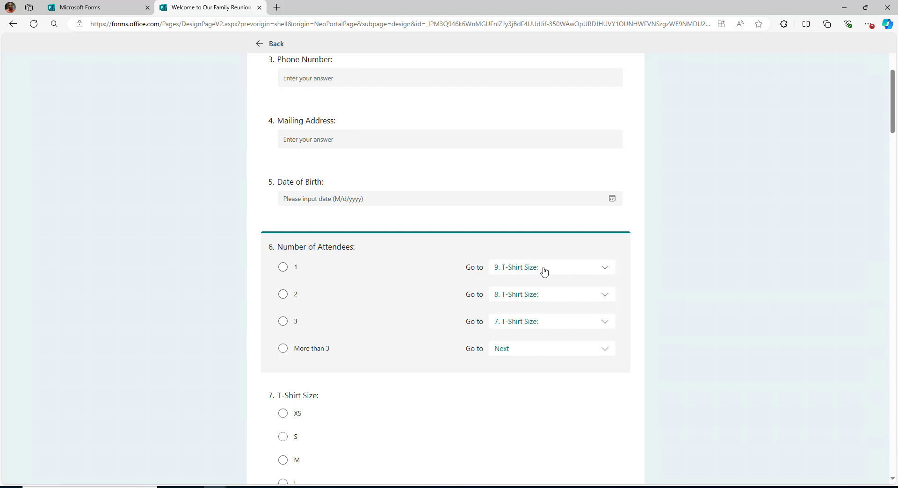
scroll(595, 281, down, 3)
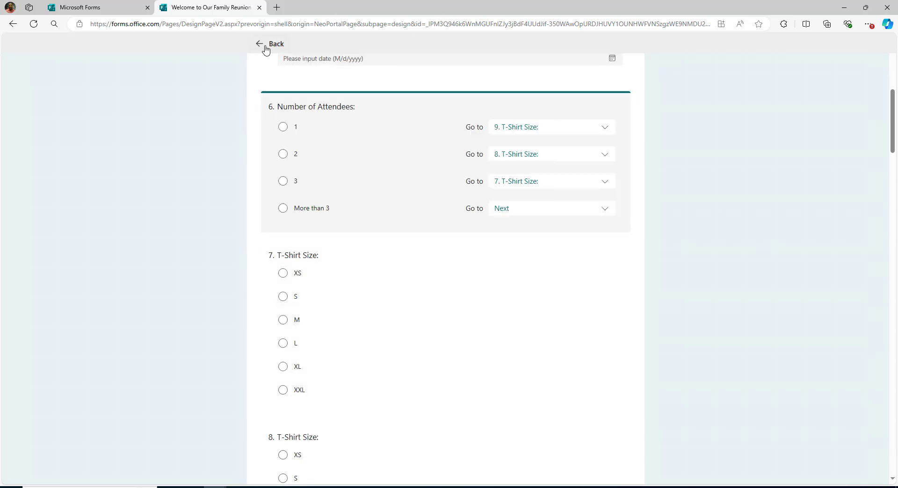
scroll(706, 120, up, 7)
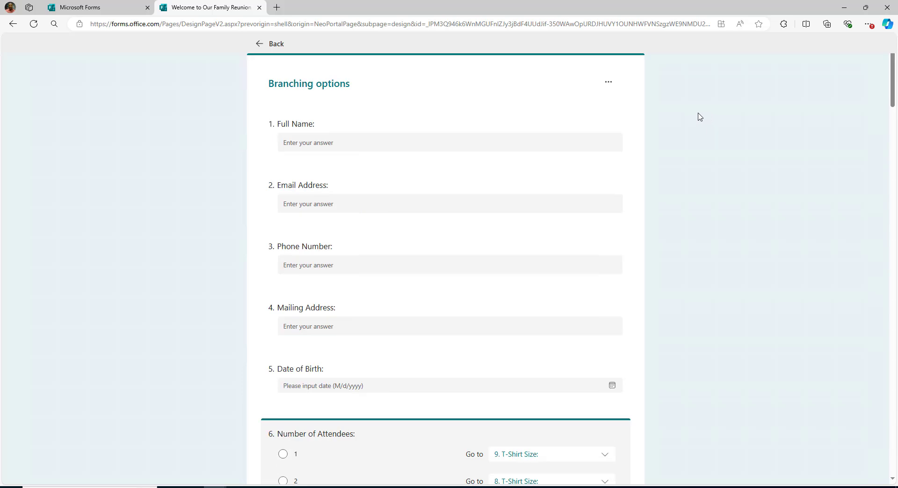
click(270, 50)
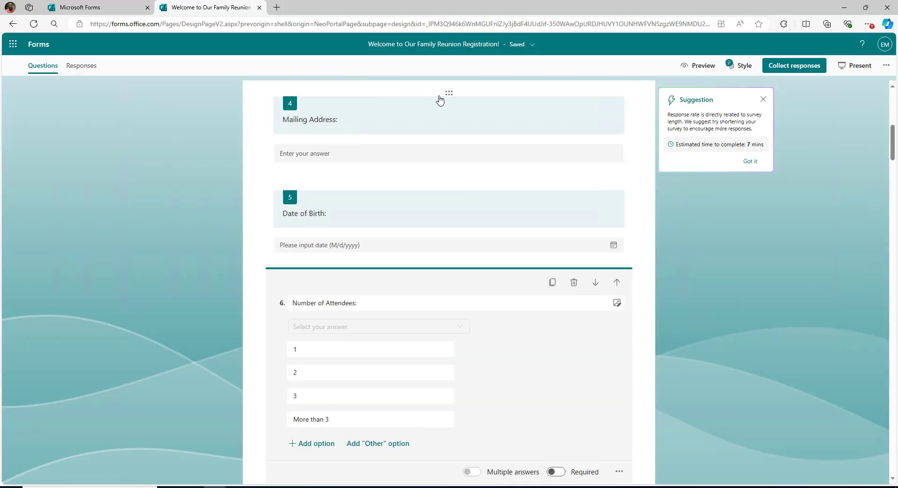
Preview the form and answer 1 attendee to test the branching.
click(699, 66)
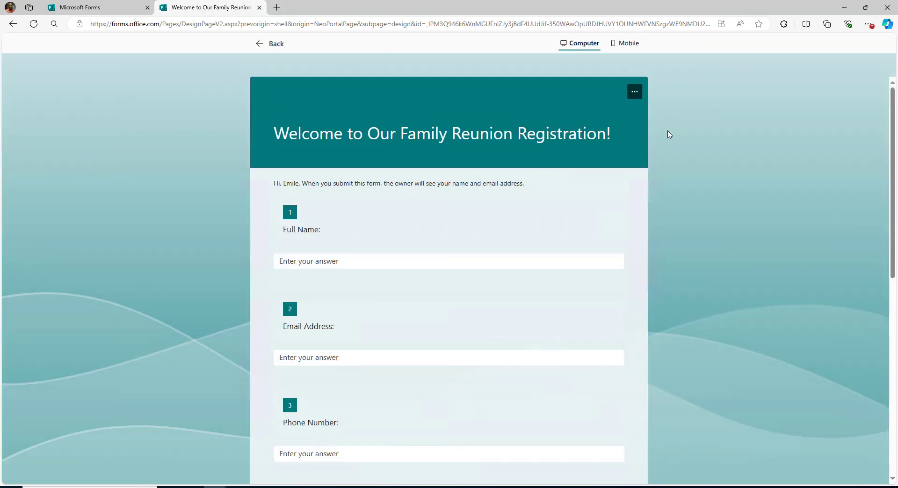
scroll(666, 163, down, 3)
scroll(666, 164, down, 2)
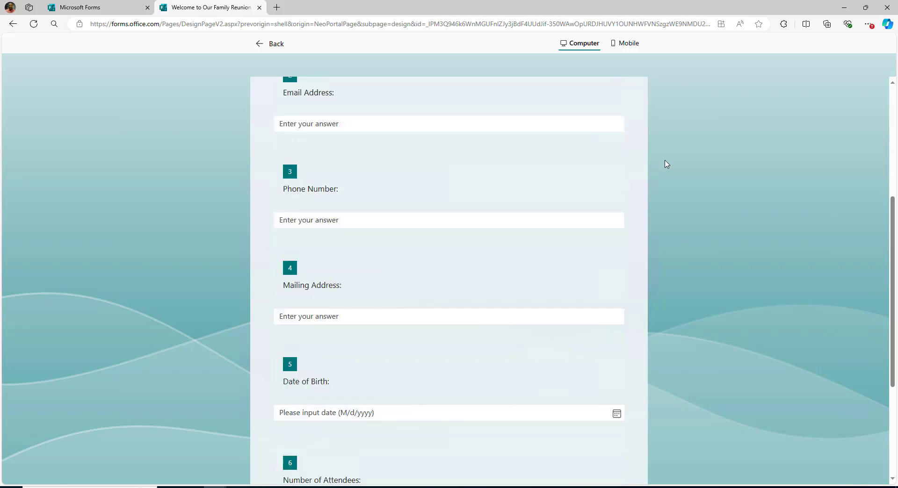
scroll(666, 164, down, 2)
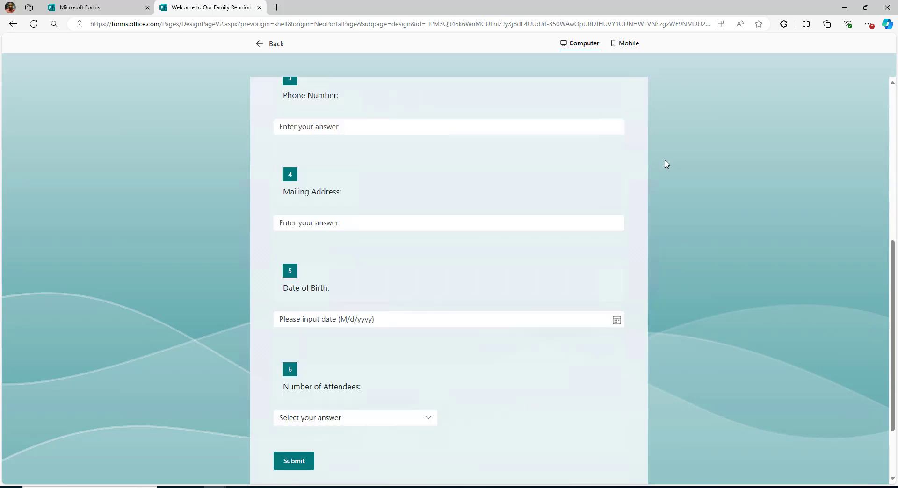
scroll(666, 164, down, 1)
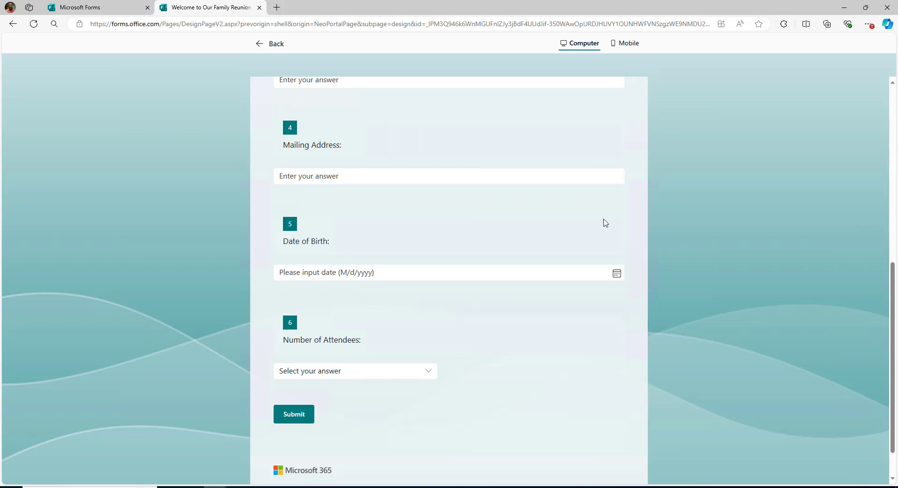
click(429, 374)
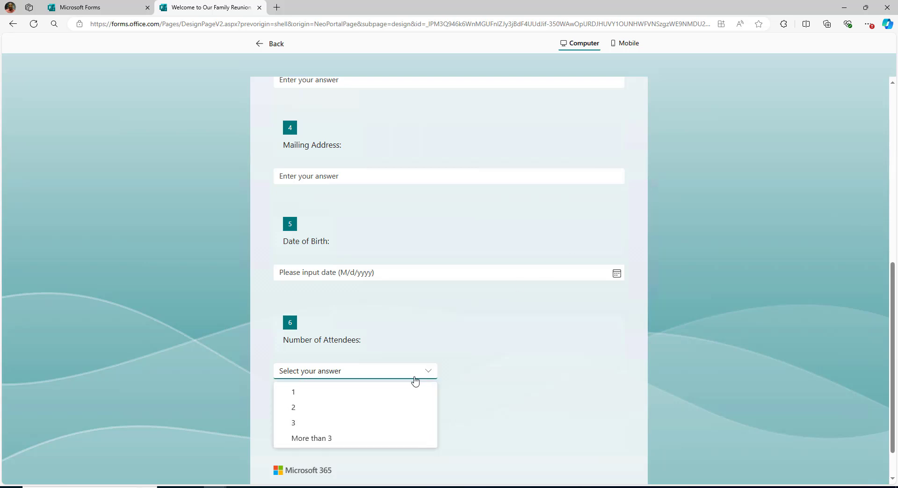
click(352, 395)
scroll(521, 350, down, 3)
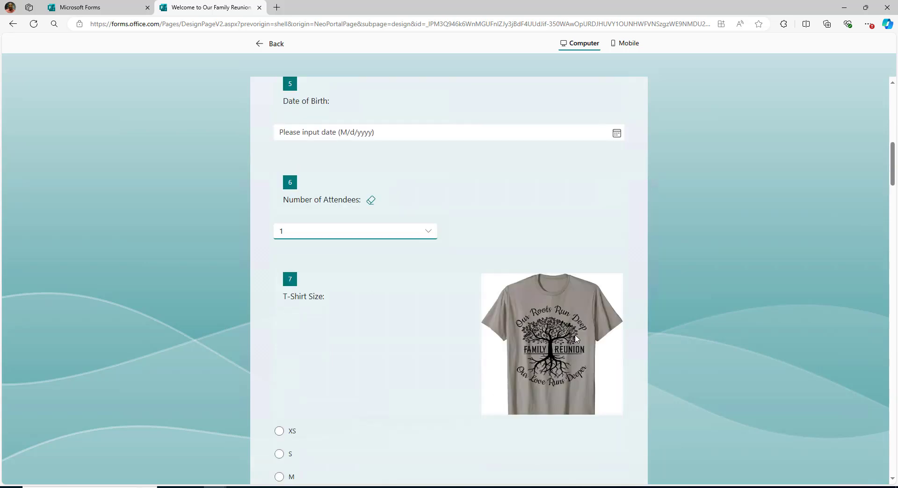
scroll(576, 339, down, 6)
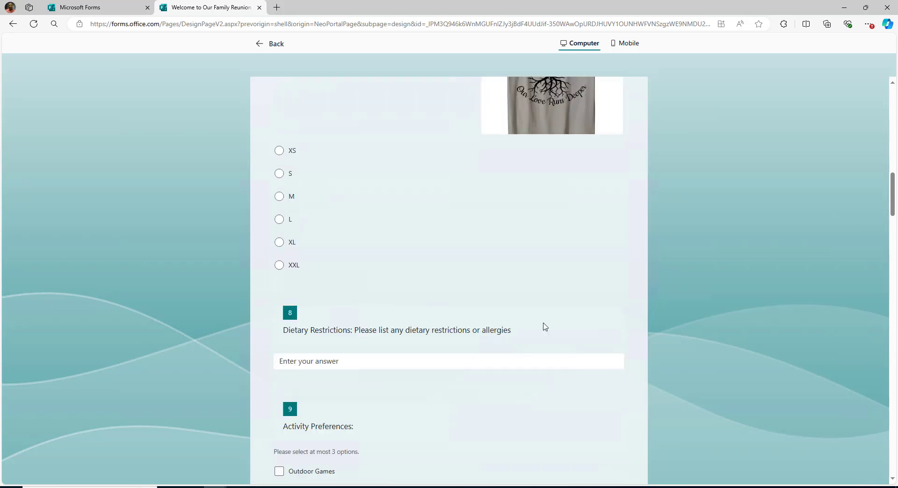
scroll(543, 327, up, 5)
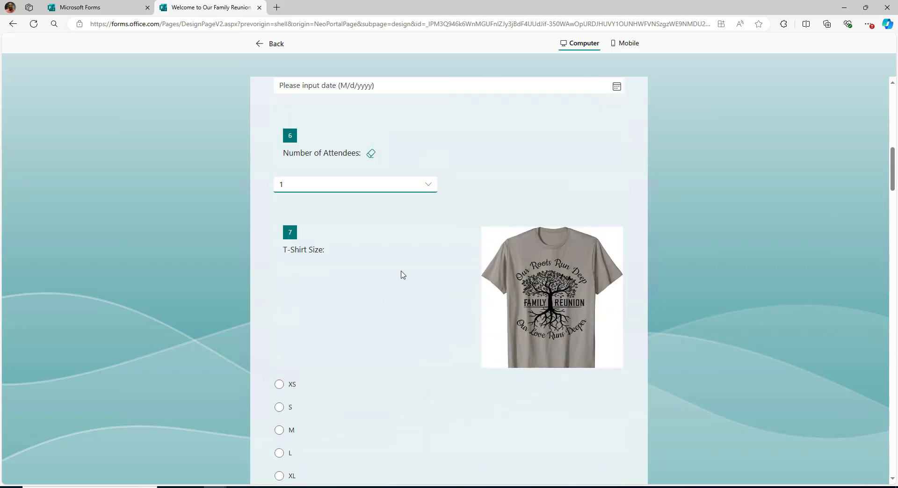
Change the preview answer to 2 attendees and check which T-shirt question follows.
click(425, 184)
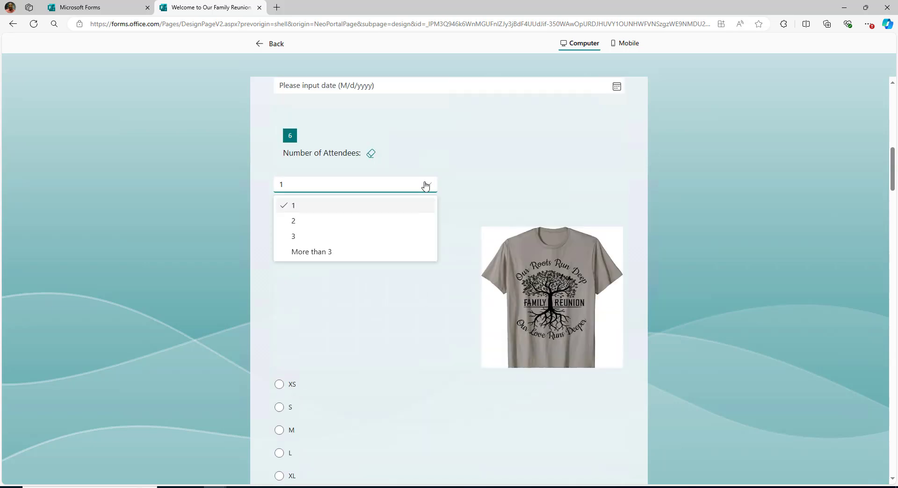
click(322, 222)
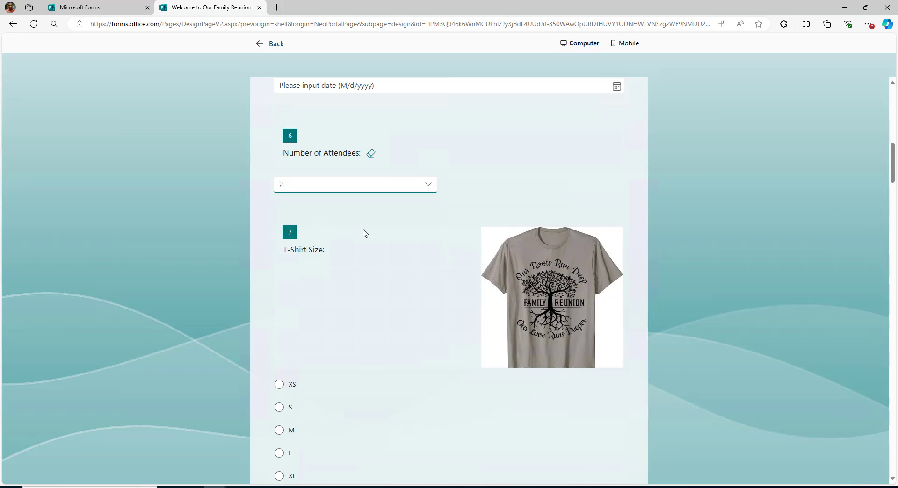
scroll(365, 233, down, 4)
scroll(450, 245, down, 11)
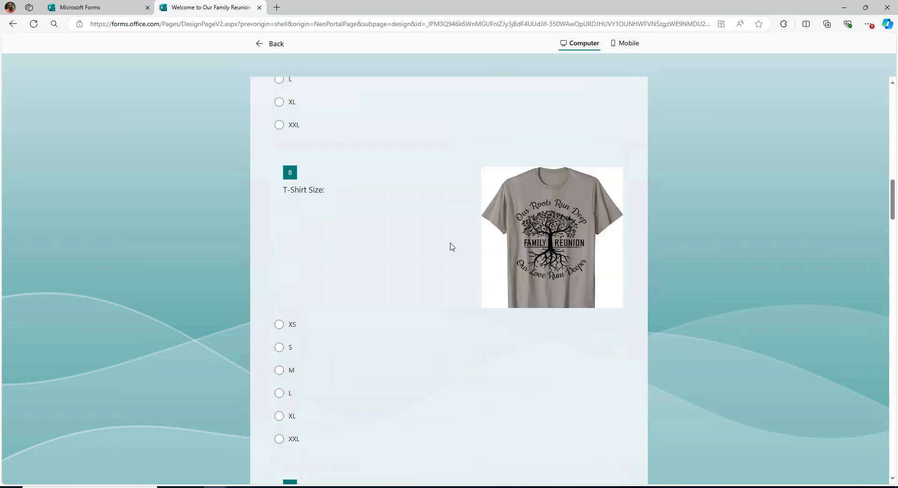
scroll(452, 246, down, 7)
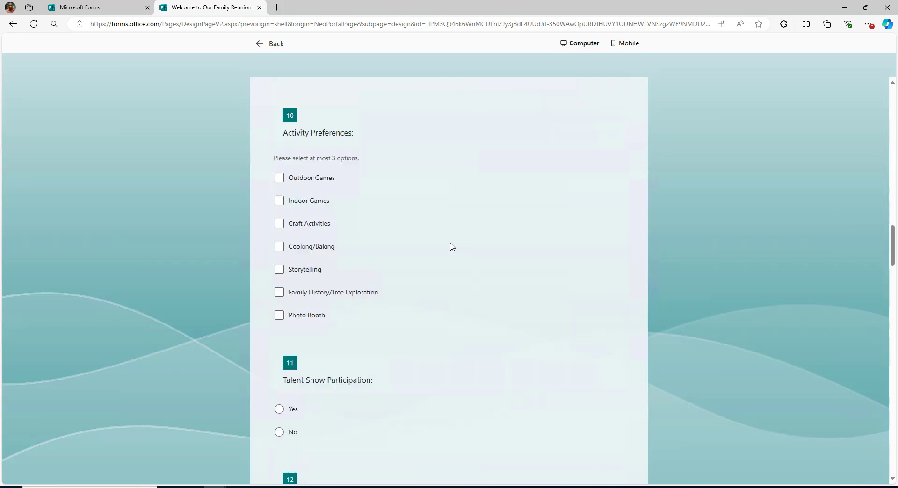
scroll(452, 246, up, 8)
scroll(452, 247, up, 13)
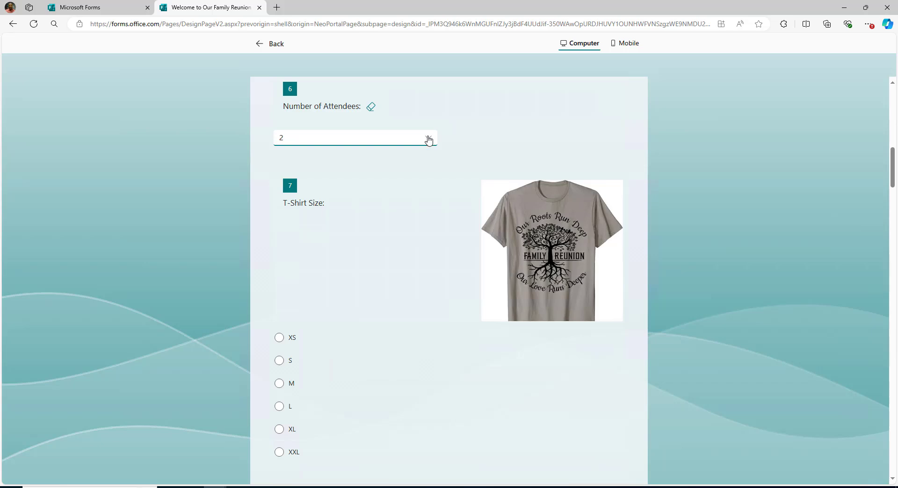
Test 3 attendees in the preview, then return to the editor's theme choices.
click(429, 139)
click(315, 192)
scroll(397, 237, down, 4)
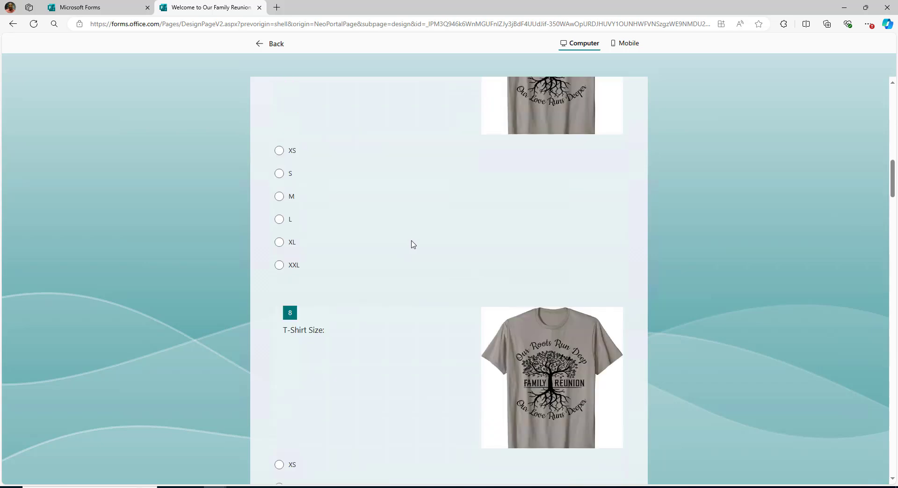
scroll(412, 243, down, 9)
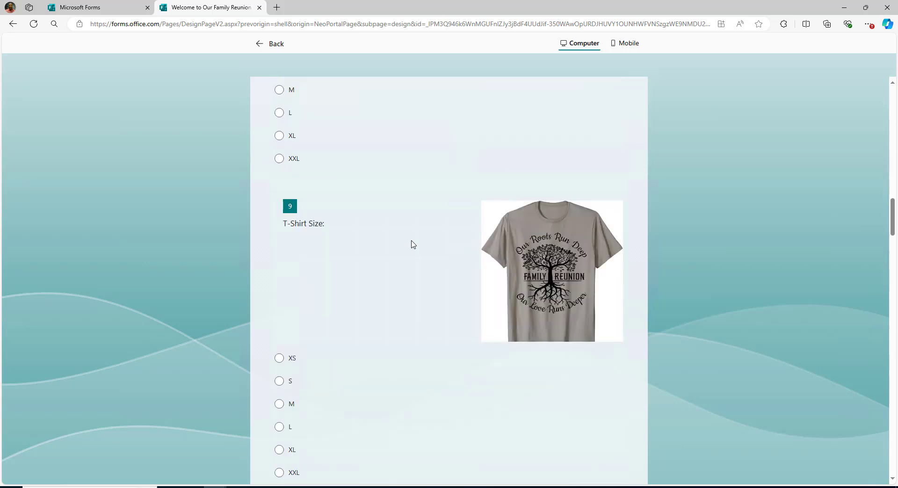
scroll(412, 244, down, 3)
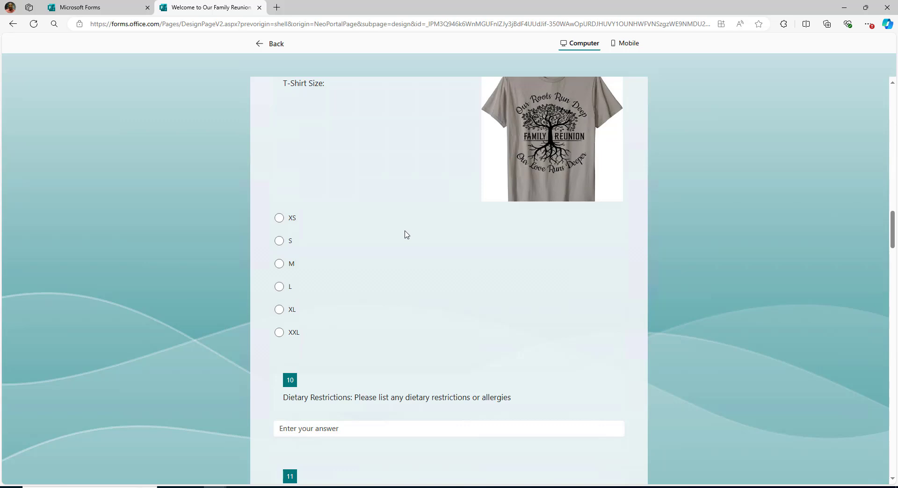
scroll(406, 234, up, 10)
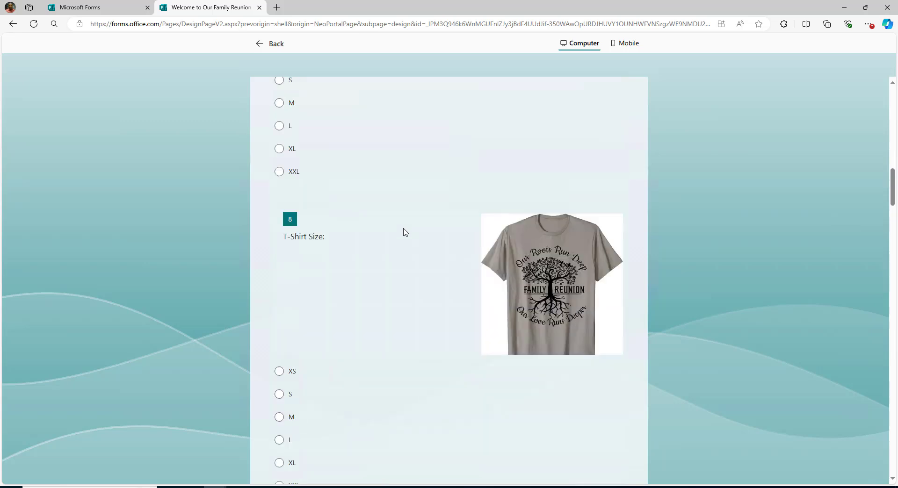
scroll(405, 232, up, 7)
scroll(405, 234, down, 4)
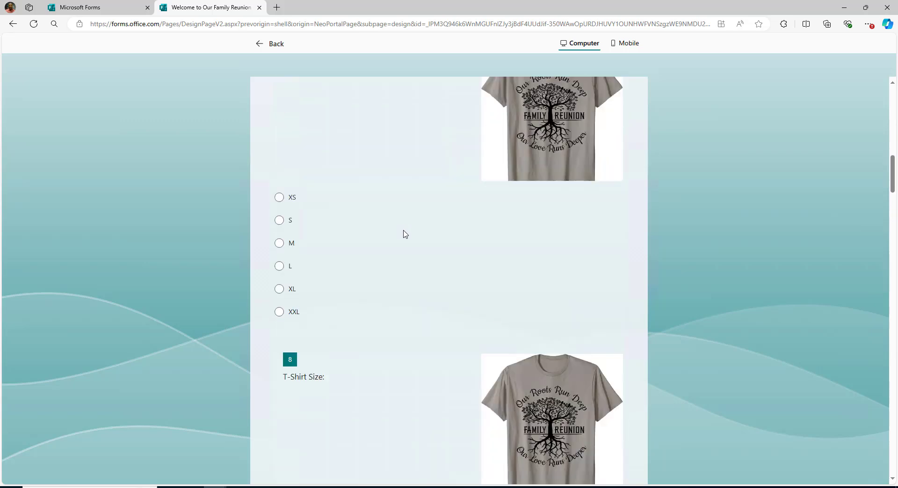
scroll(405, 234, down, 3)
scroll(403, 235, down, 3)
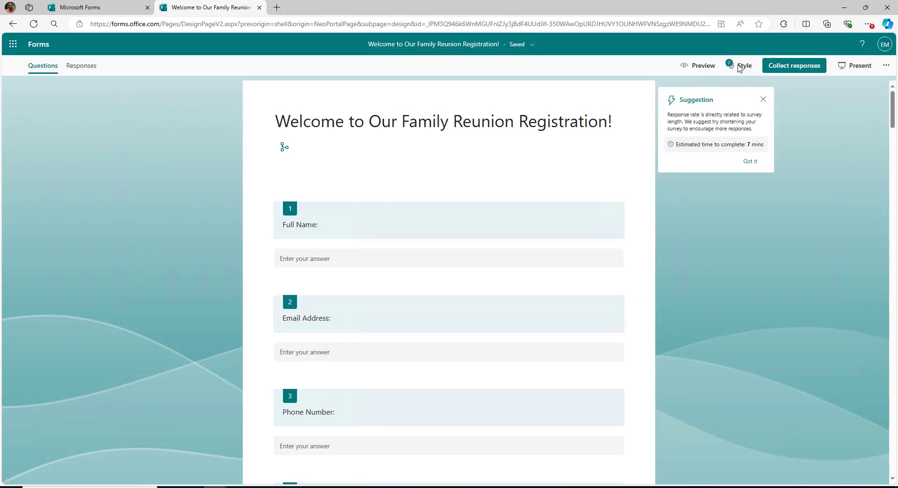
click(739, 67)
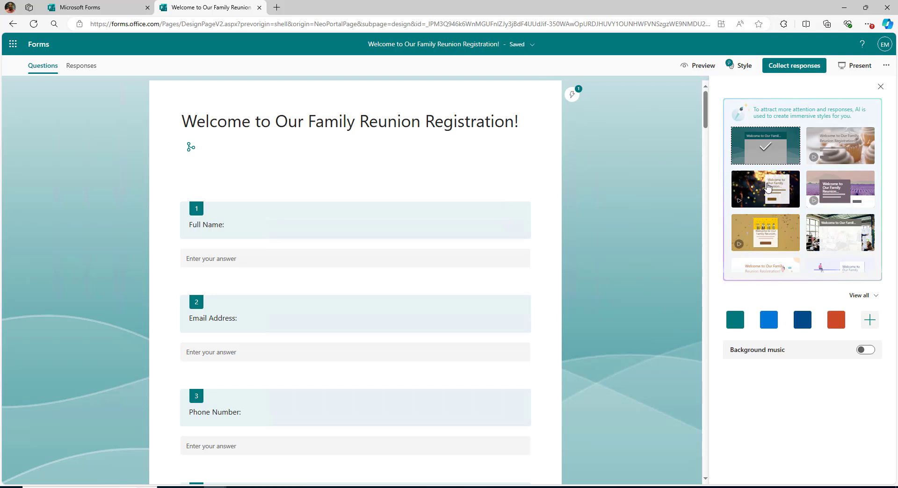
Try a few themes, apply the rubber-duck swimming pool theme, and preview the themed form.
scroll(847, 187, down, 1)
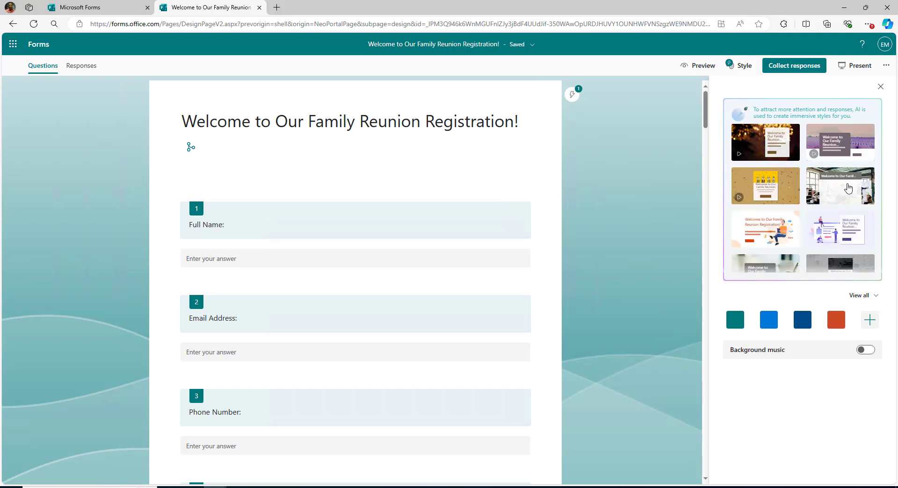
click(835, 230)
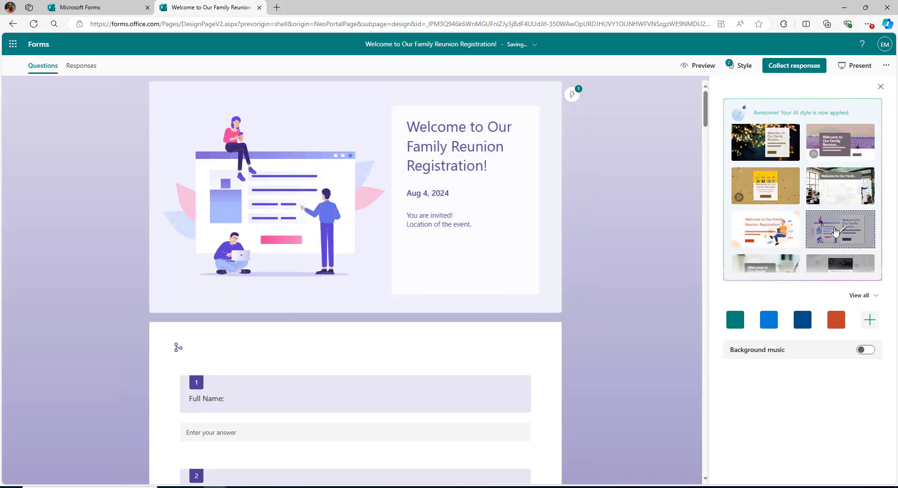
click(778, 231)
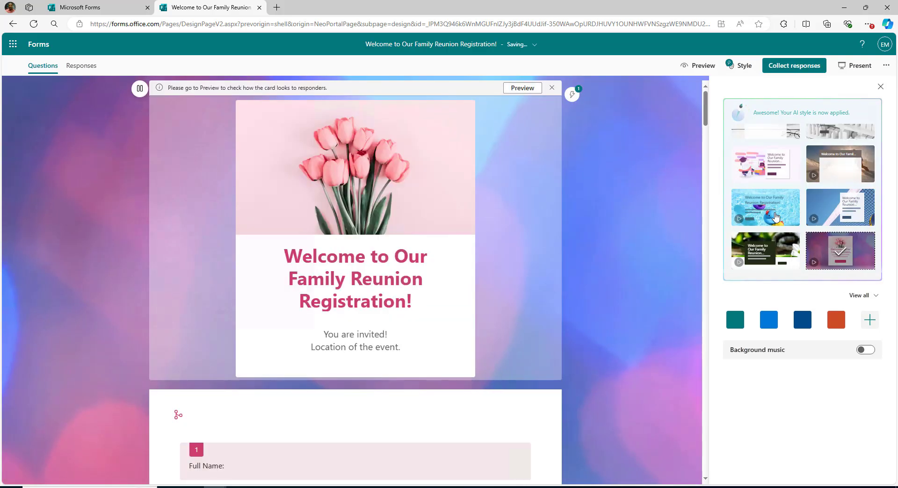
click(774, 216)
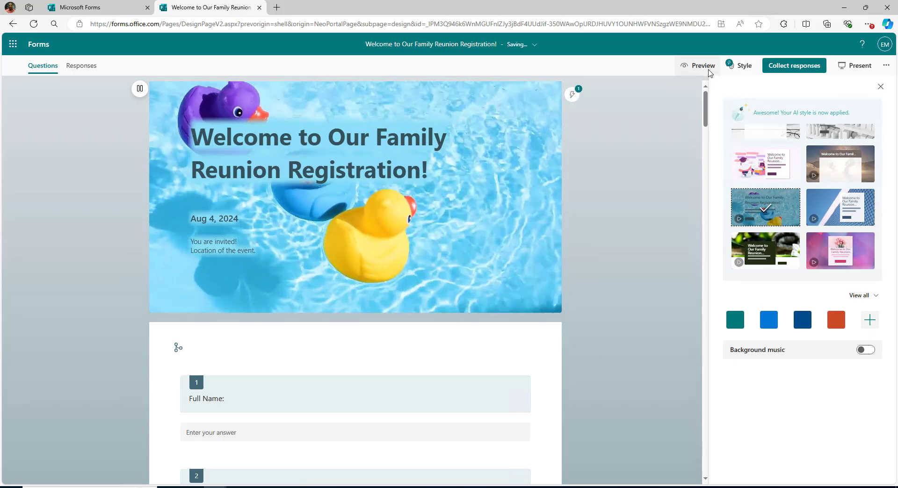
click(700, 66)
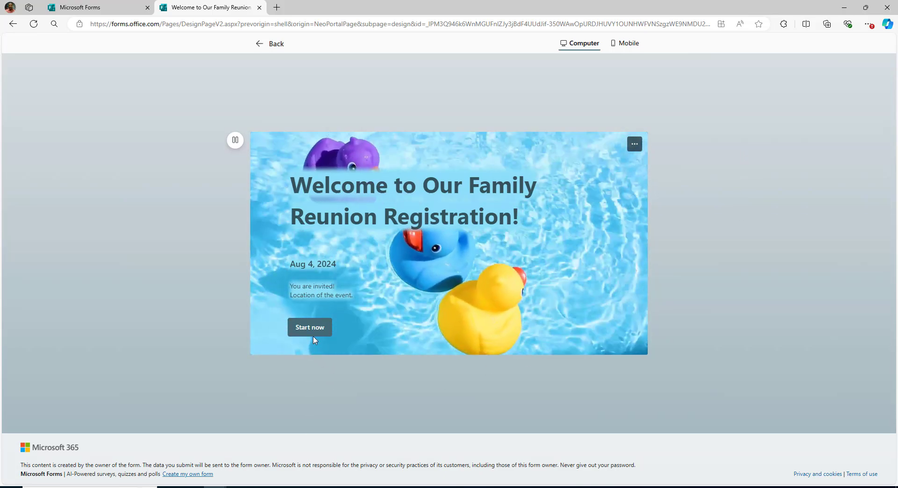
click(310, 328)
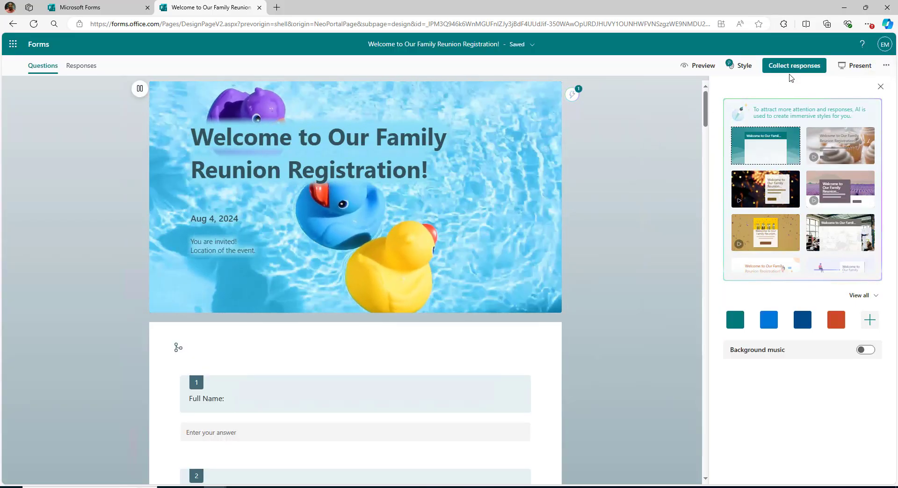
Copy the form's shortened response link with Anyone can respond kept.
click(793, 66)
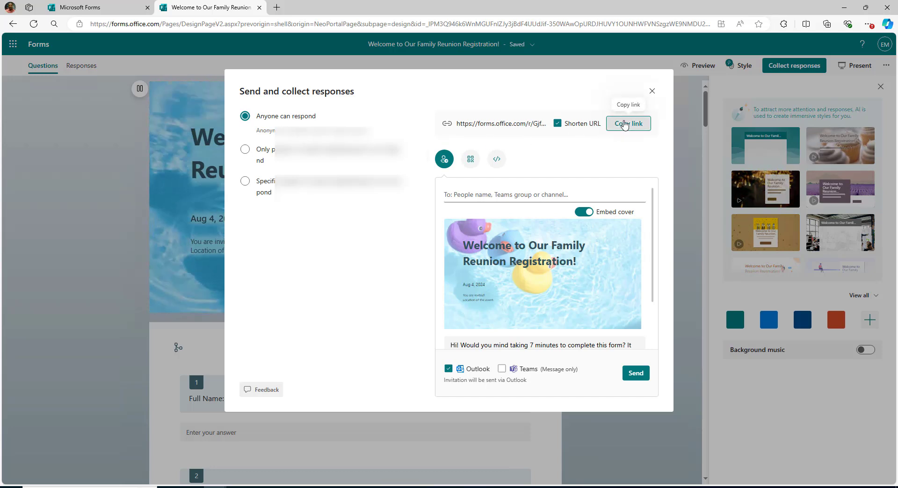
click(625, 124)
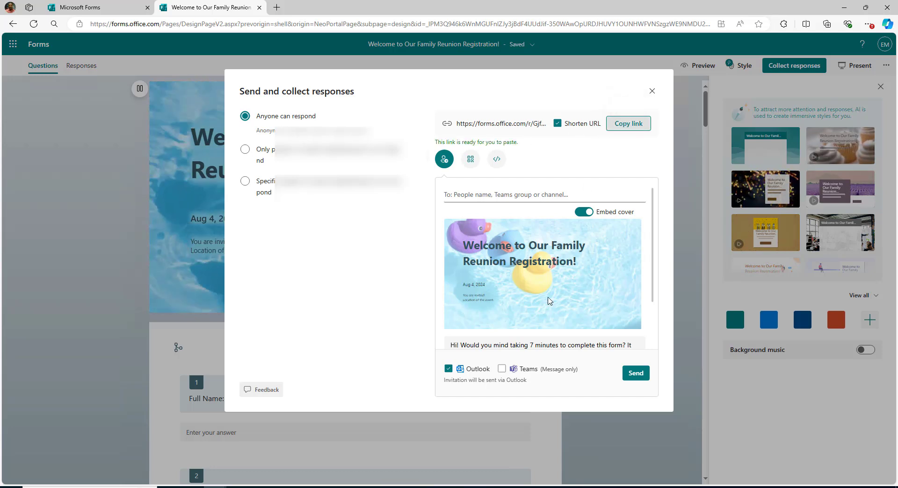
Load the copied form link in a private window and start the form.
key(ctrl+v)
key(Return)
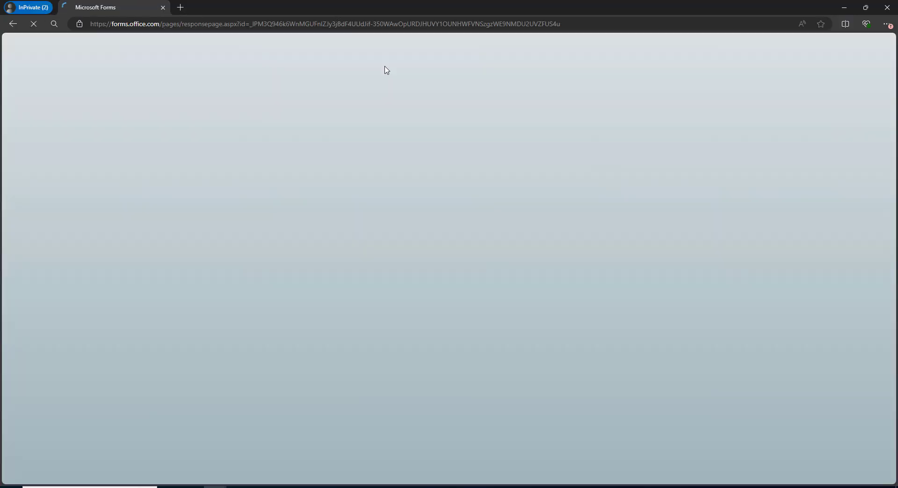
click(318, 312)
Enter the respondent's full name, email address, phone number and mailing address.
click(340, 168)
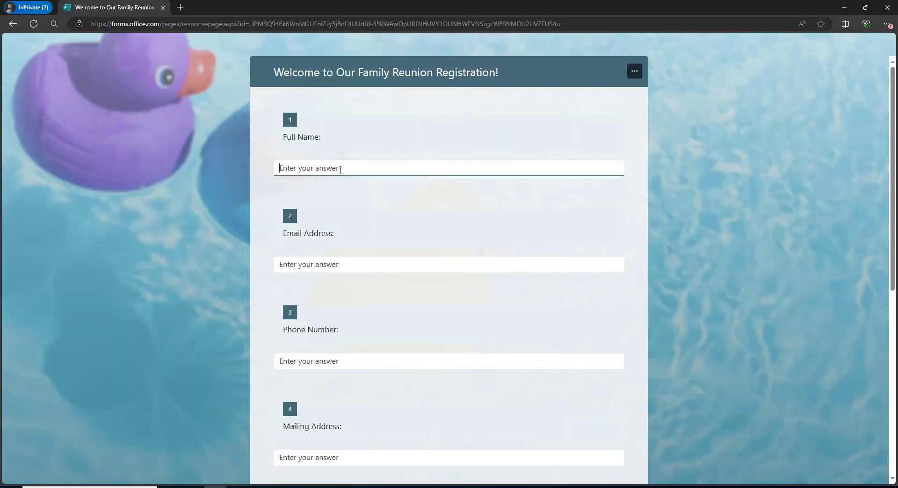
key(Tab)
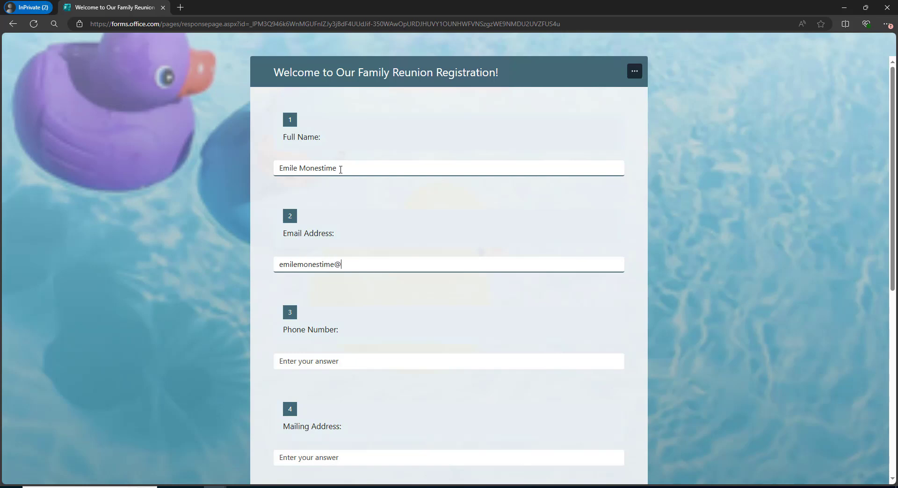
key(Tab)
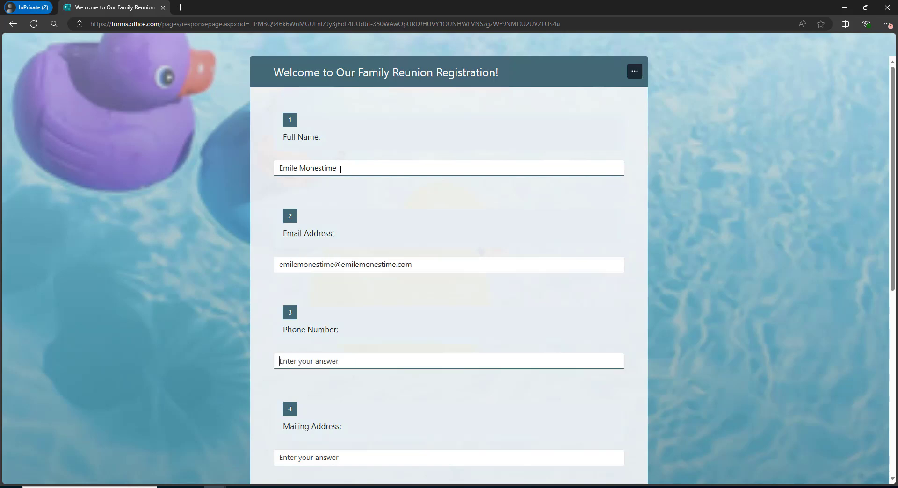
key(Tab)
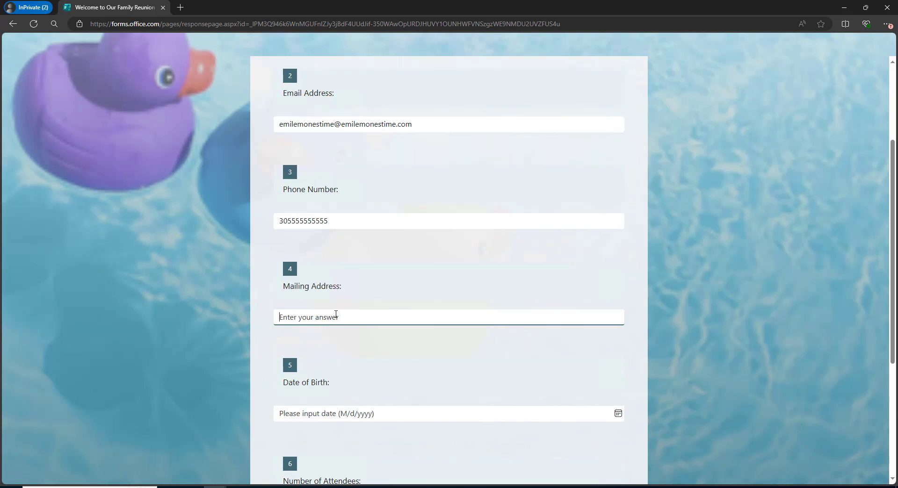
key(Tab)
Pick a Date of Birth in 1976 from the calendar.
click(312, 382)
click(438, 324)
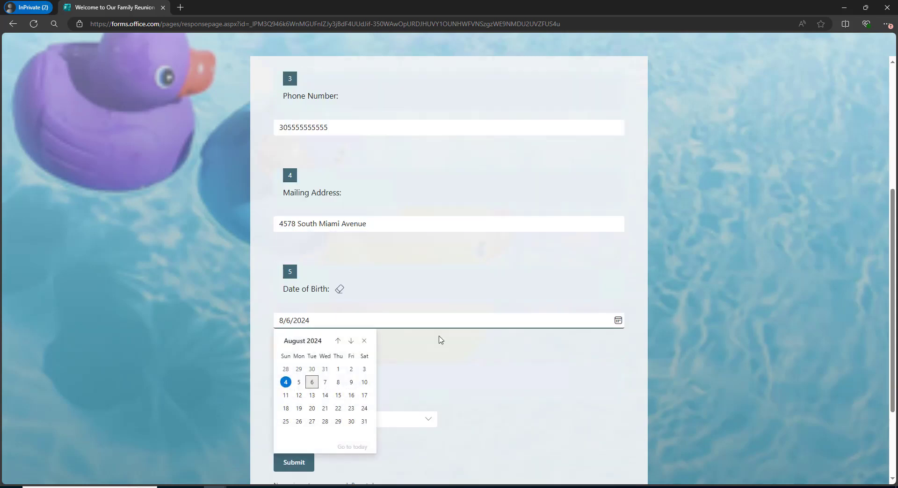
click(351, 341)
click(351, 343)
click(351, 343)
click(337, 342)
click(338, 341)
click(336, 341)
click(337, 341)
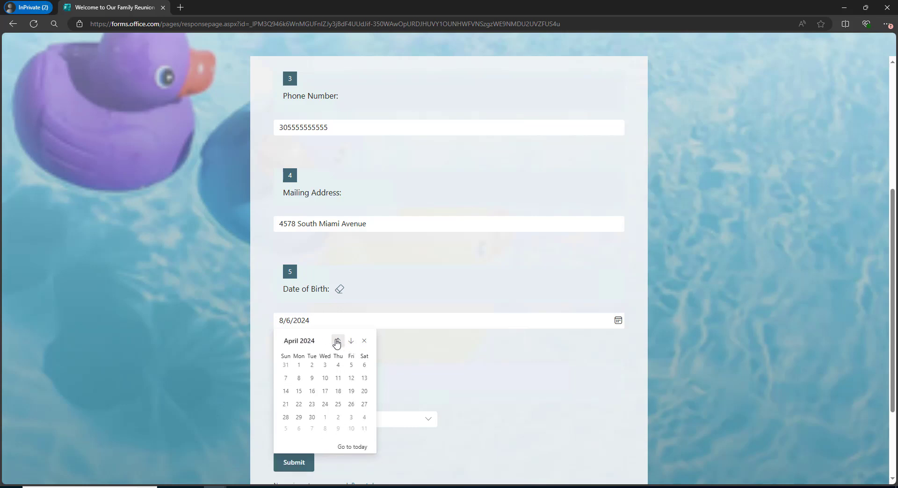
click(337, 340)
click(337, 341)
click(336, 341)
click(336, 341)
click(337, 341)
click(337, 340)
click(336, 341)
click(310, 342)
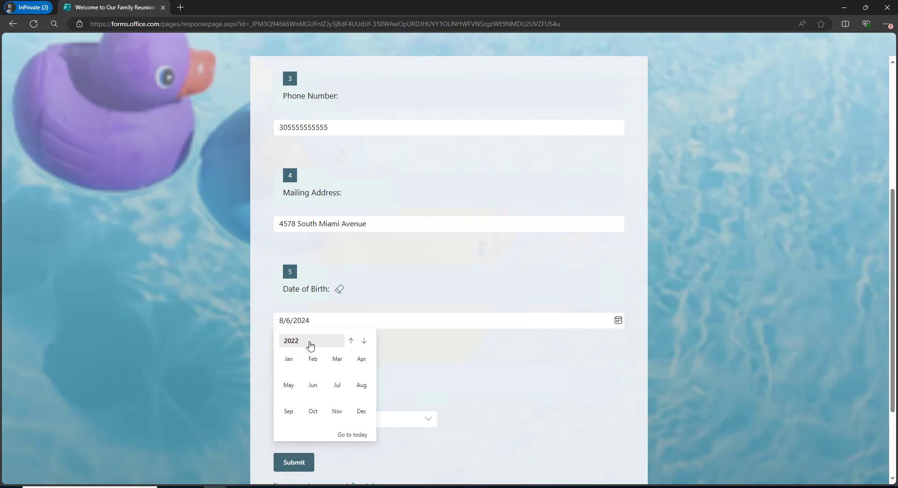
click(297, 343)
click(350, 341)
click(350, 341)
click(350, 341)
click(350, 341)
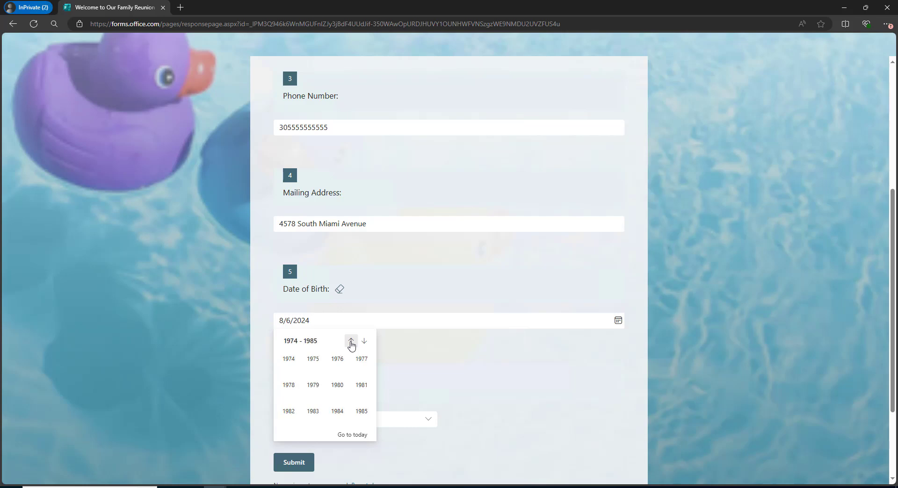
click(338, 359)
click(392, 370)
scroll(337, 379, down, 2)
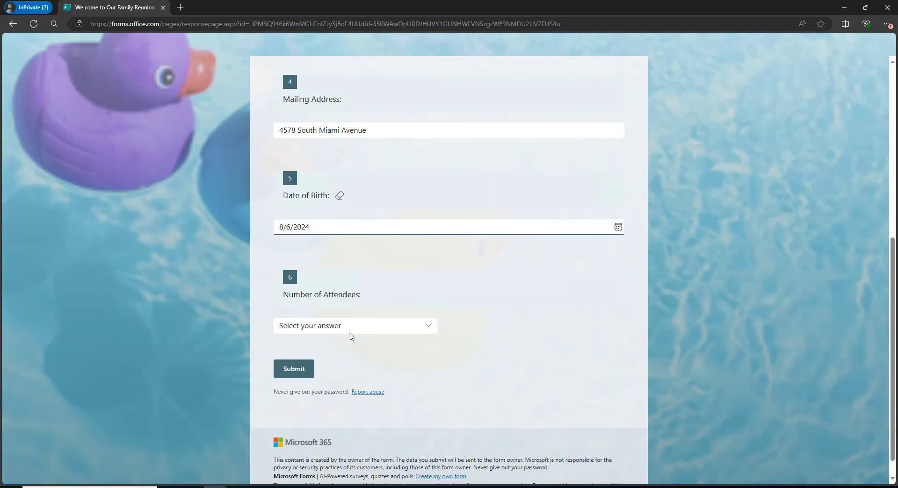
Answer 1 for Number of Attendees and choose a T-shirt size.
click(350, 333)
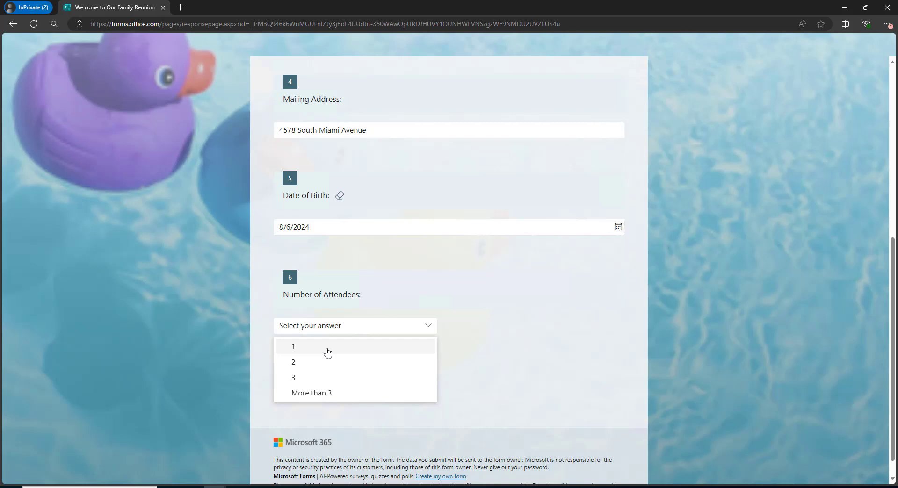
click(328, 353)
scroll(461, 341, down, 3)
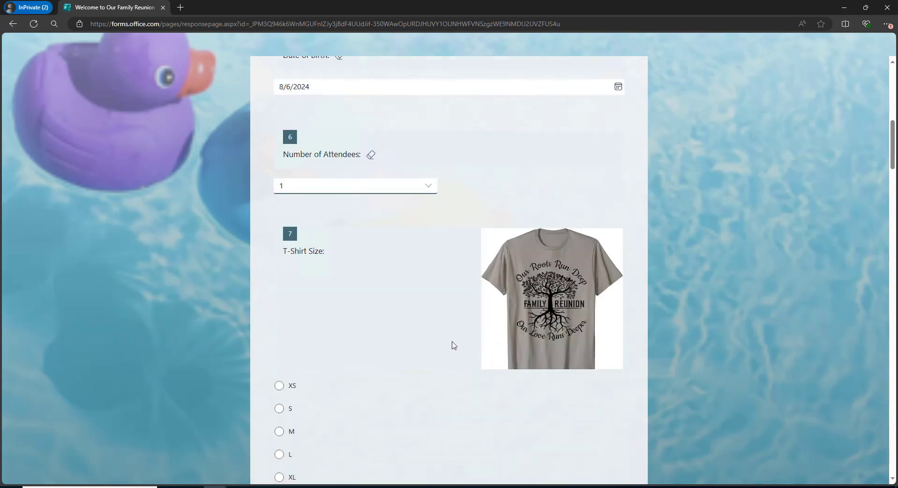
scroll(452, 345, down, 1)
click(279, 340)
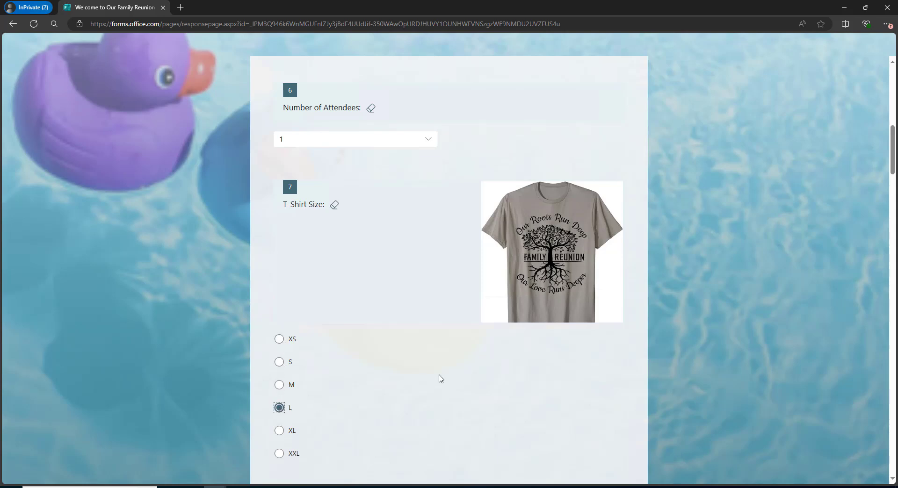
Choose Outdoor Games, Indoor Games and Craft Activities, and enter Singing as the talent.
scroll(508, 372, down, 4)
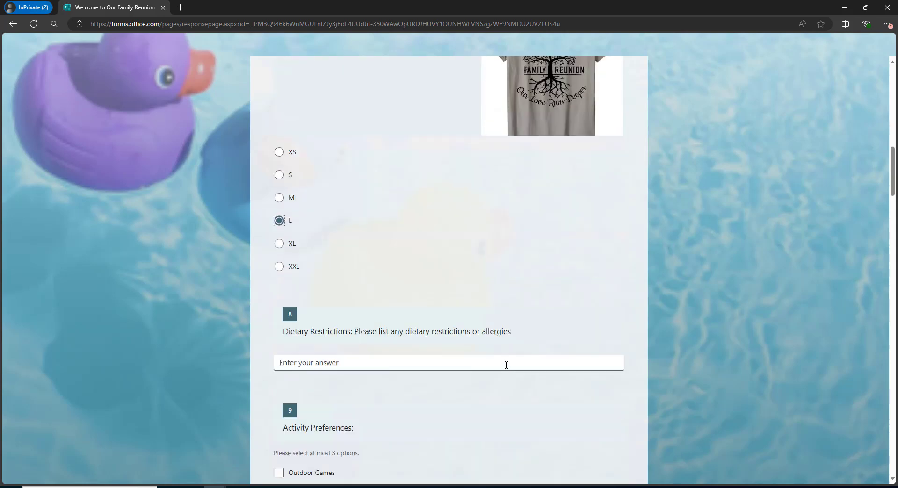
scroll(506, 364, down, 2)
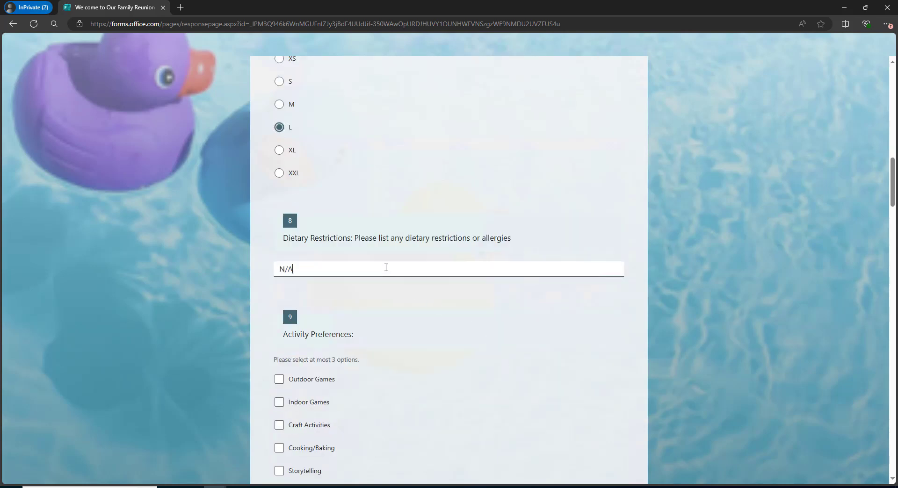
scroll(297, 290, down, 2)
click(279, 286)
click(280, 308)
click(279, 332)
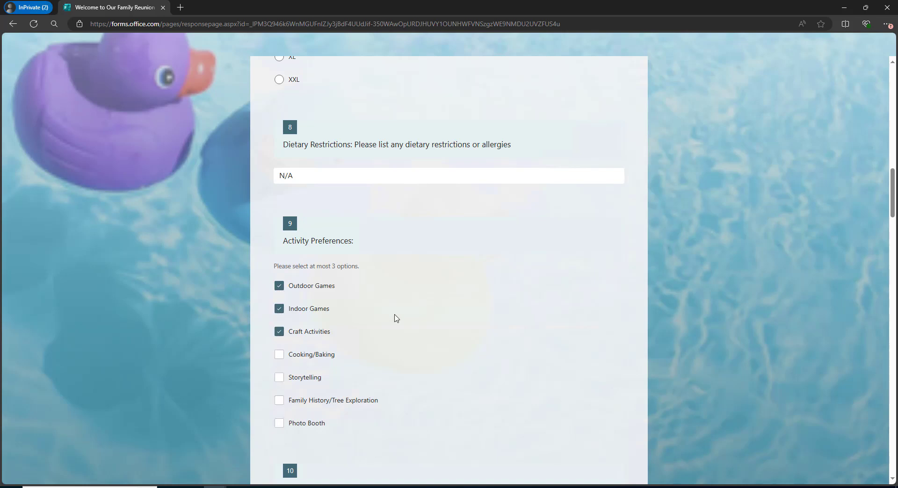
scroll(313, 335, down, 4)
click(279, 331)
scroll(365, 355, down, 2)
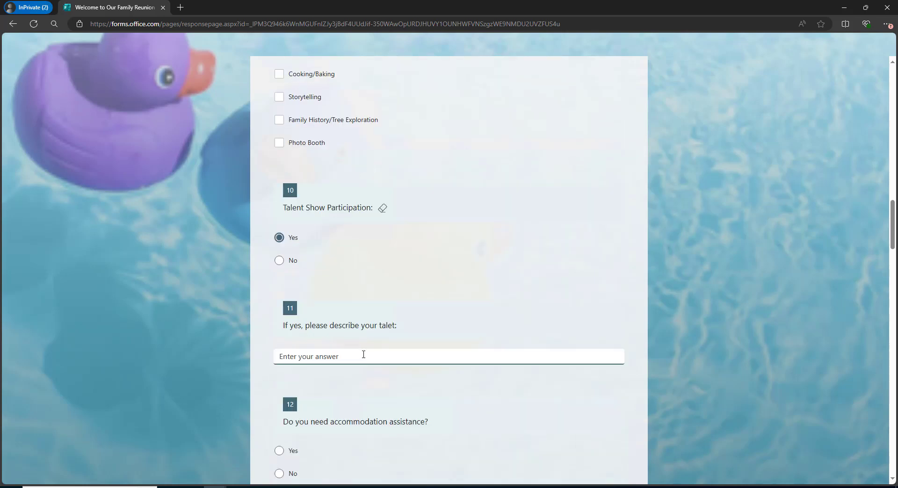
scroll(267, 377, down, 2)
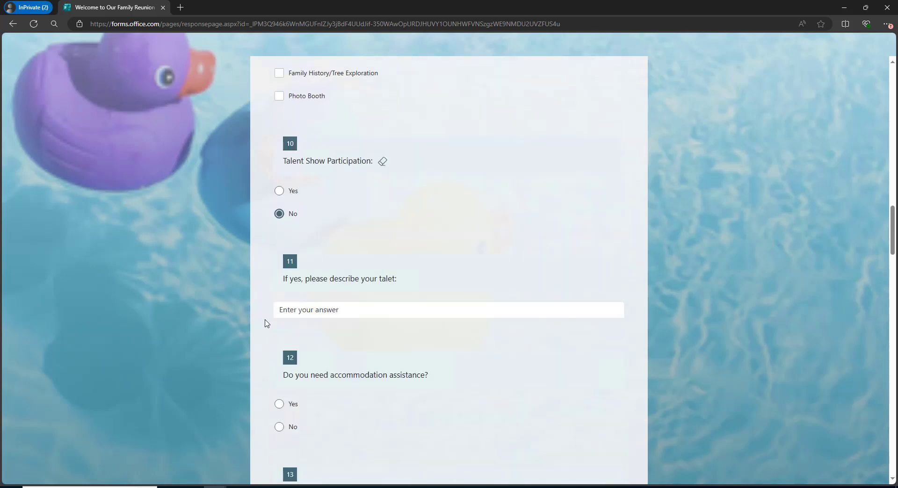
click(332, 257)
text(Singing)
Answer No to accommodation assistance, Hotel, Setup/Decorations volunteering, and Check payment.
scroll(463, 310, down, 1)
click(290, 311)
click(290, 335)
scroll(304, 343, down, 2)
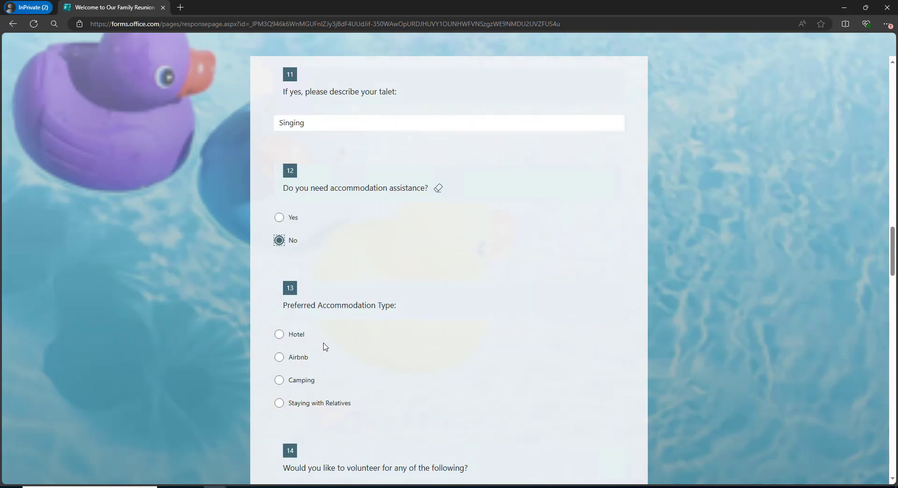
click(289, 335)
scroll(290, 349, down, 3)
scroll(290, 349, down, 1)
click(283, 316)
scroll(286, 327, down, 3)
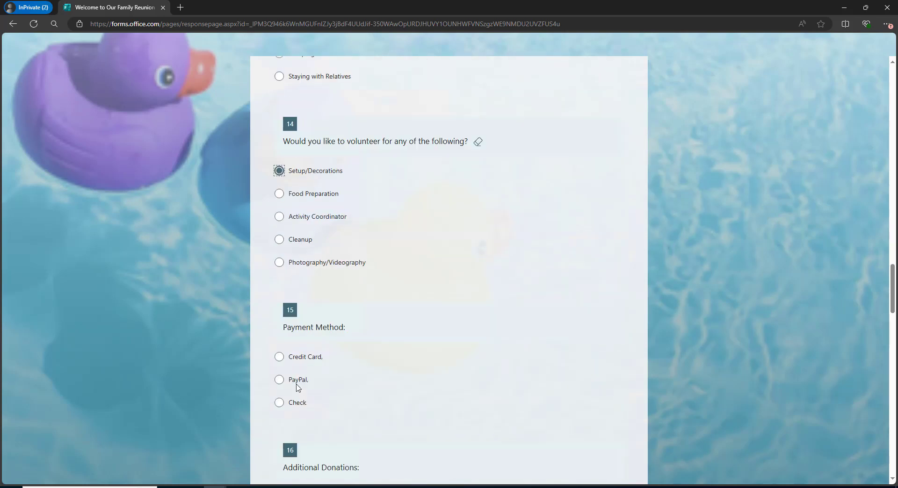
click(282, 402)
Finish the comment, then pick Veggie and Fruit Platters, Caesar Salad, Grilled Chicken and Lemonade.
scroll(351, 359, down, 5)
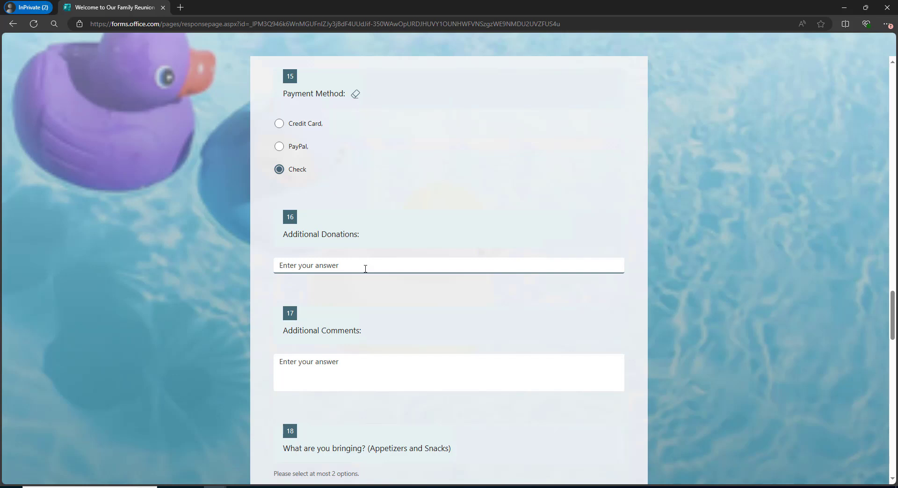
scroll(366, 268, down, 2)
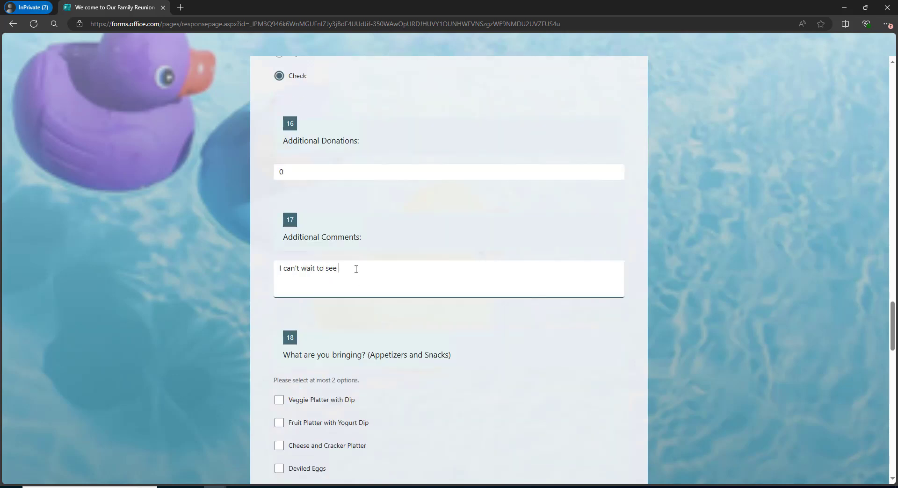
text(ily.)
scroll(308, 317, down, 2)
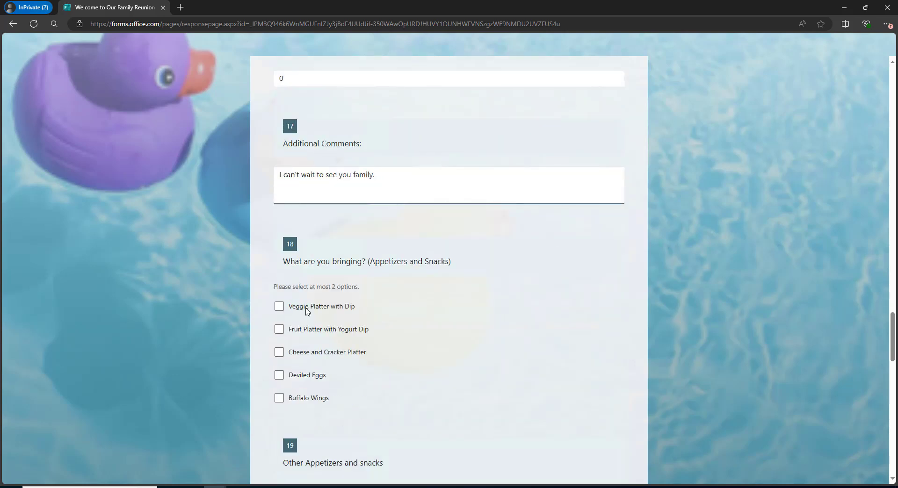
click(279, 306)
click(279, 329)
scroll(290, 294, down, 6)
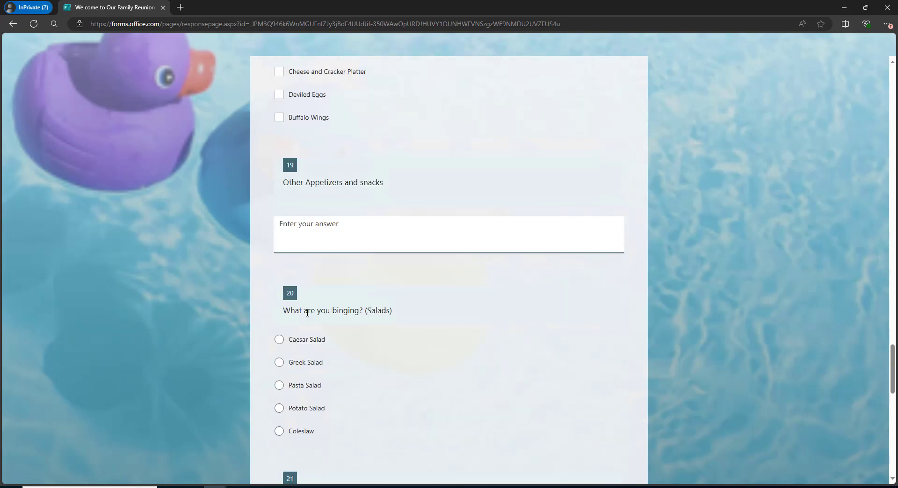
click(279, 339)
scroll(283, 367, down, 4)
click(279, 338)
scroll(285, 341, down, 10)
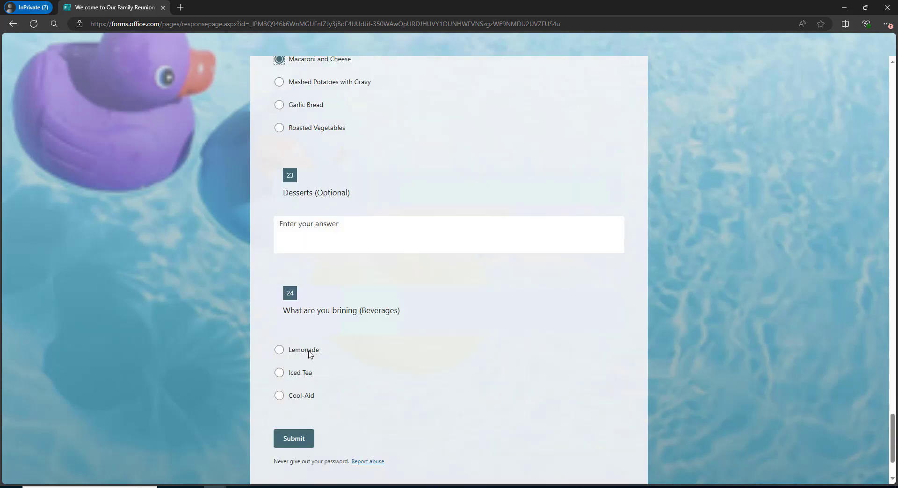
click(392, 350)
scroll(649, 308, up, 20)
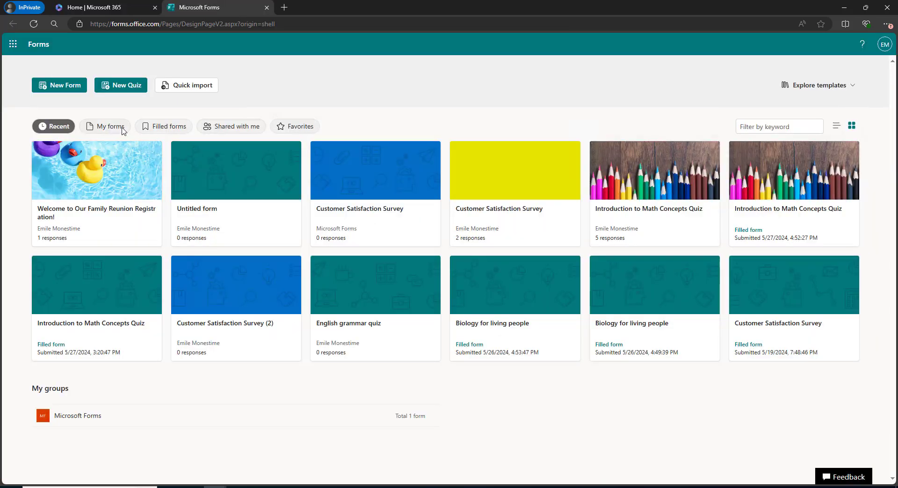
Open the family reunion registration form's Responses summary from My forms.
click(121, 129)
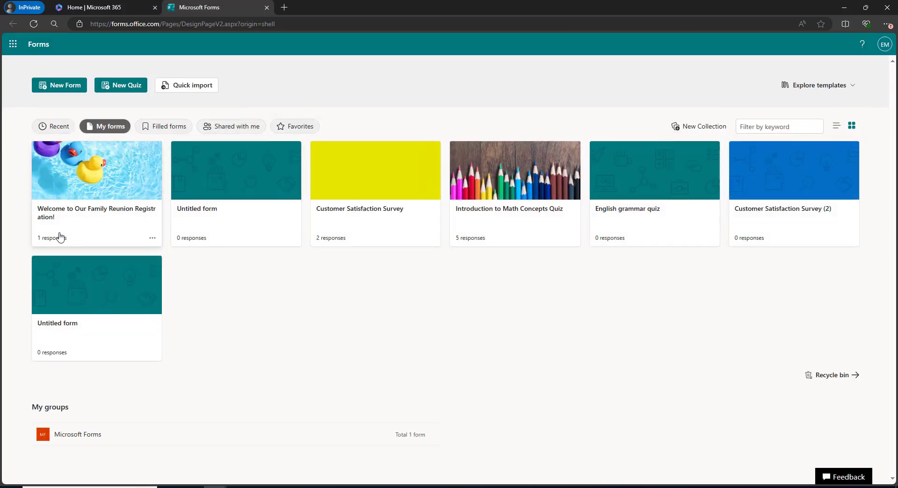
click(56, 240)
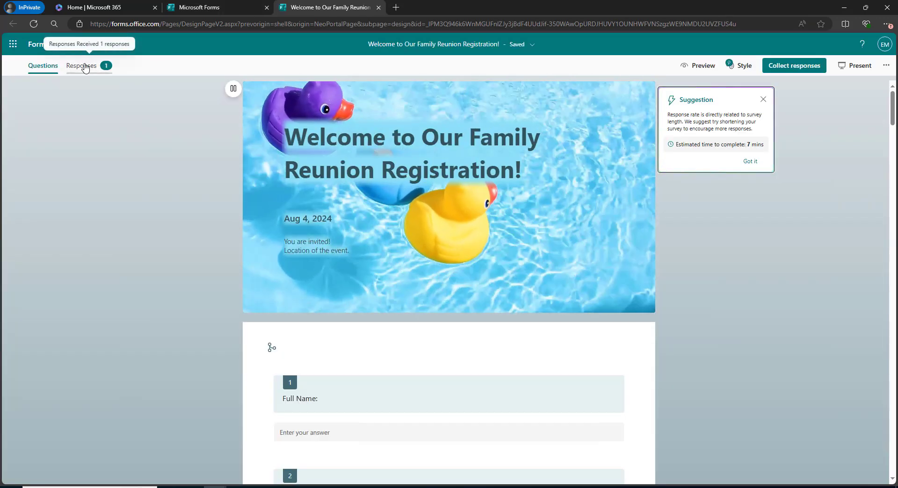
click(85, 68)
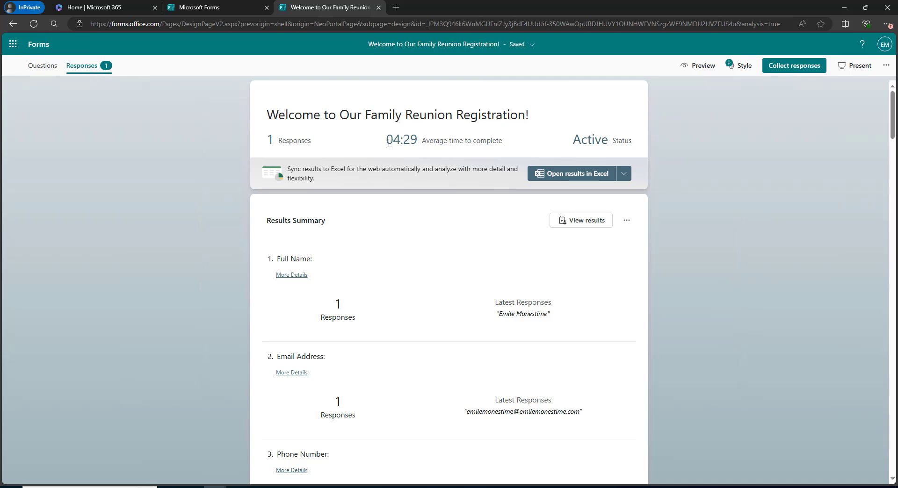
Check the 04:29 average completion time and scroll through the individual response.
drag(388, 142, 422, 141)
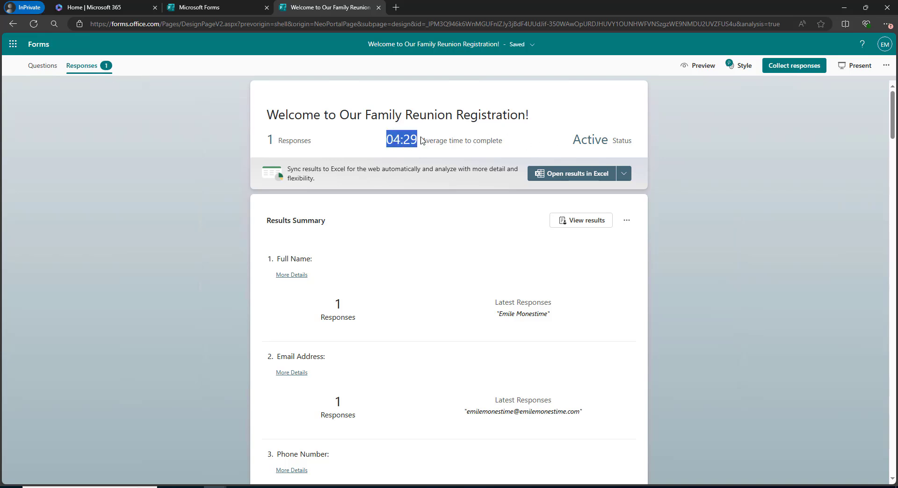
click(334, 141)
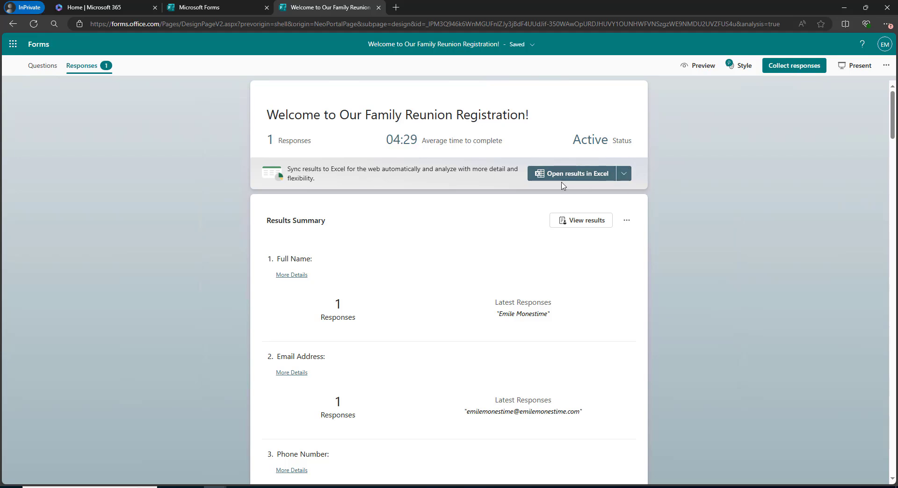
click(563, 220)
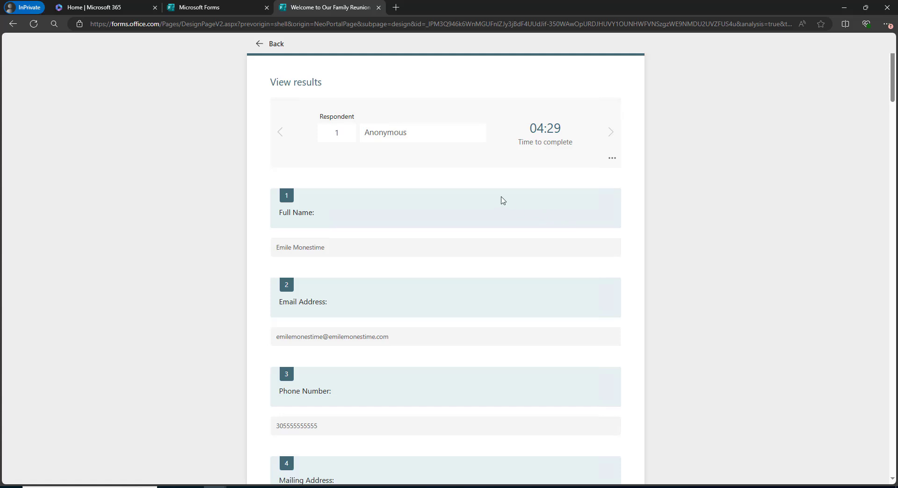
scroll(269, 157, down, 10)
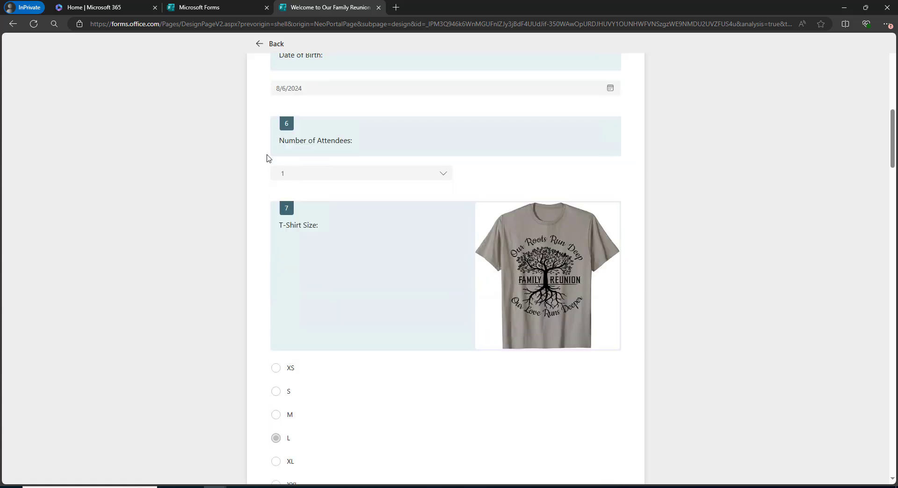
scroll(268, 157, down, 7)
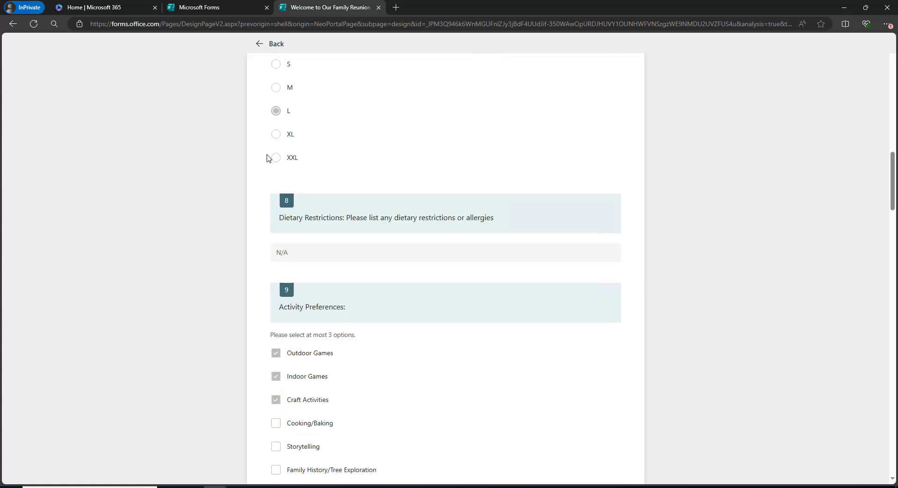
scroll(267, 157, down, 12)
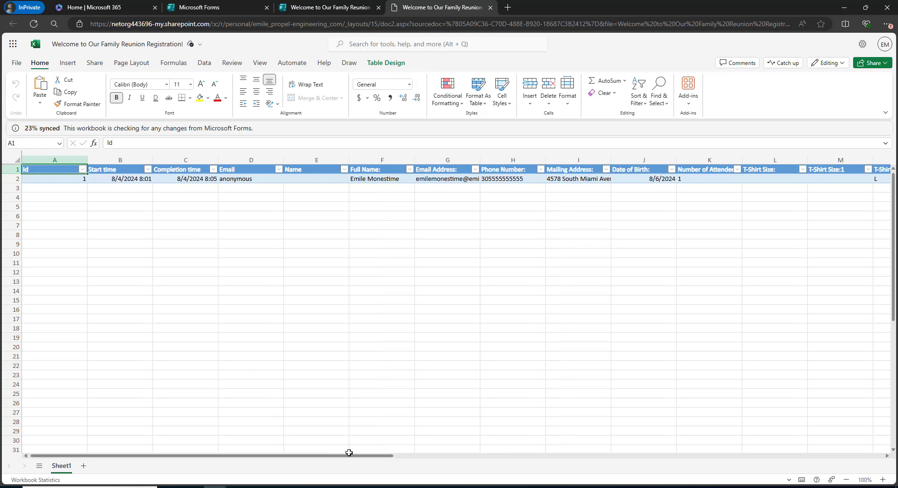
Scroll across the Excel results row to the remaining columns, then return to the summary.
drag(349, 458, 416, 271)
click(330, 7)
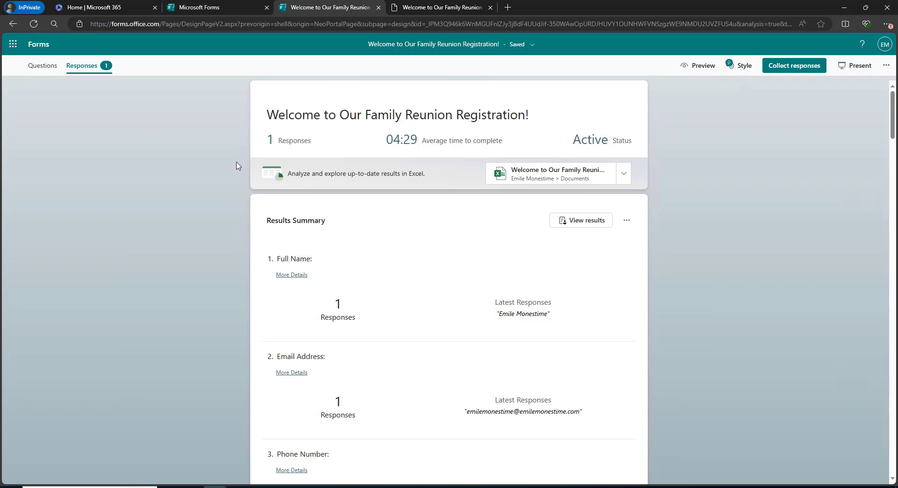
Scroll through the response summary charts to question 9, T-Shirt Size, which shows one L answer.
scroll(238, 166, down, 7)
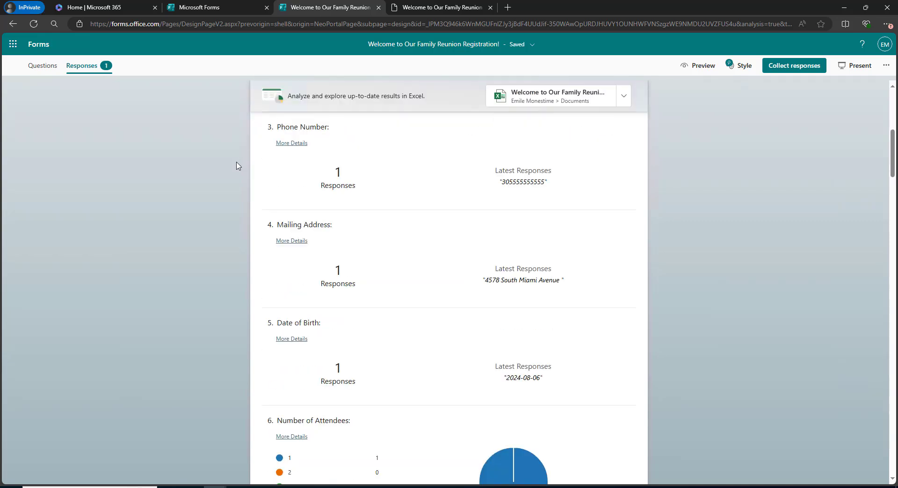
scroll(238, 165, down, 3)
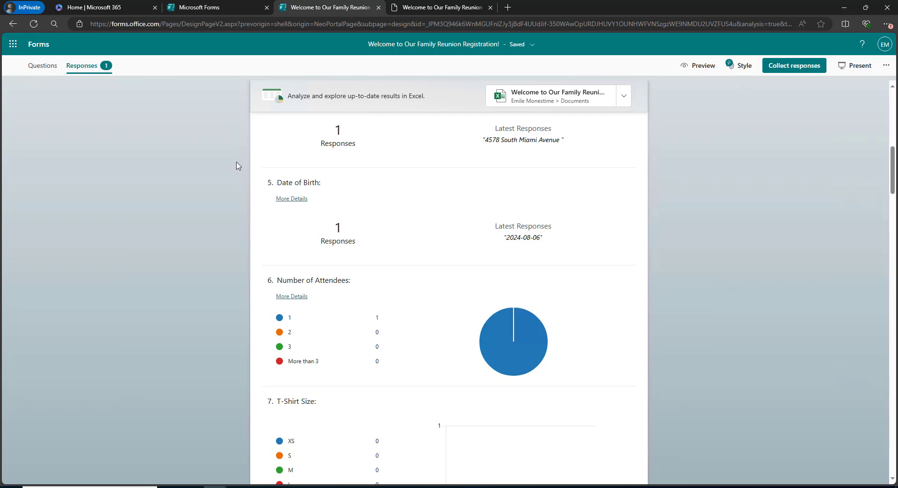
scroll(238, 166, down, 4)
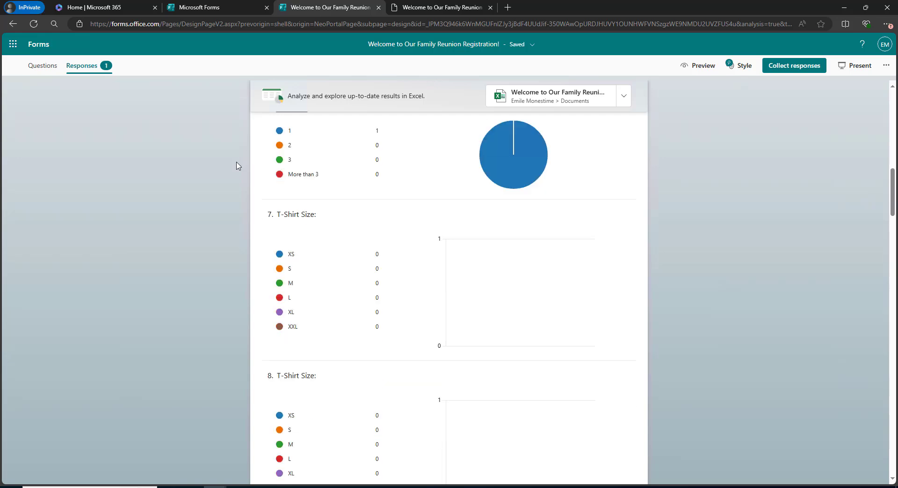
scroll(238, 166, down, 5)
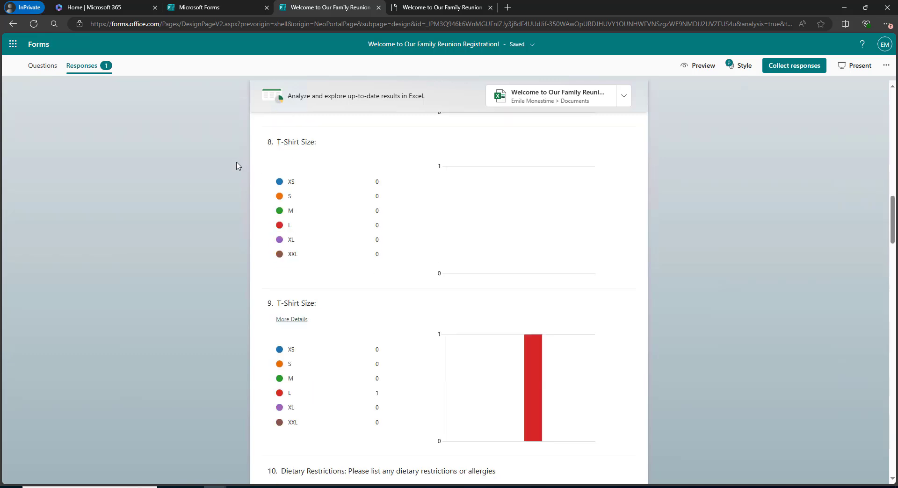
scroll(238, 165, down, 1)
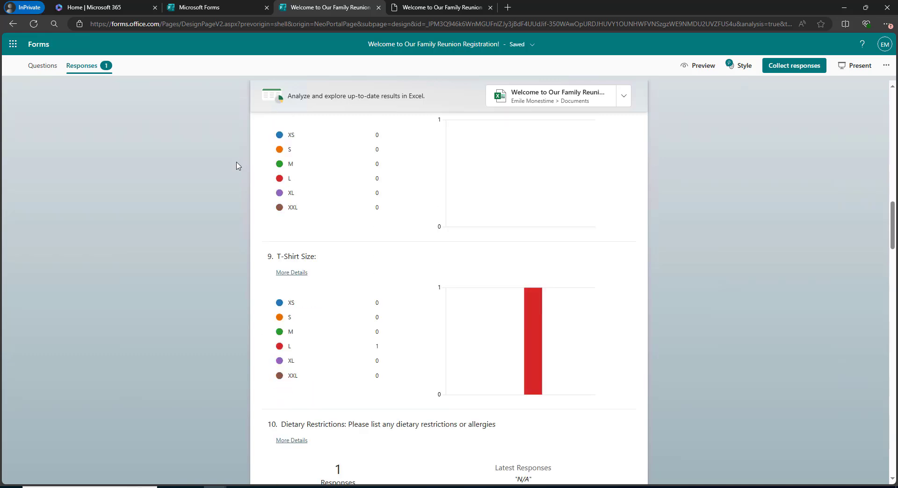
scroll(238, 165, up, 1)
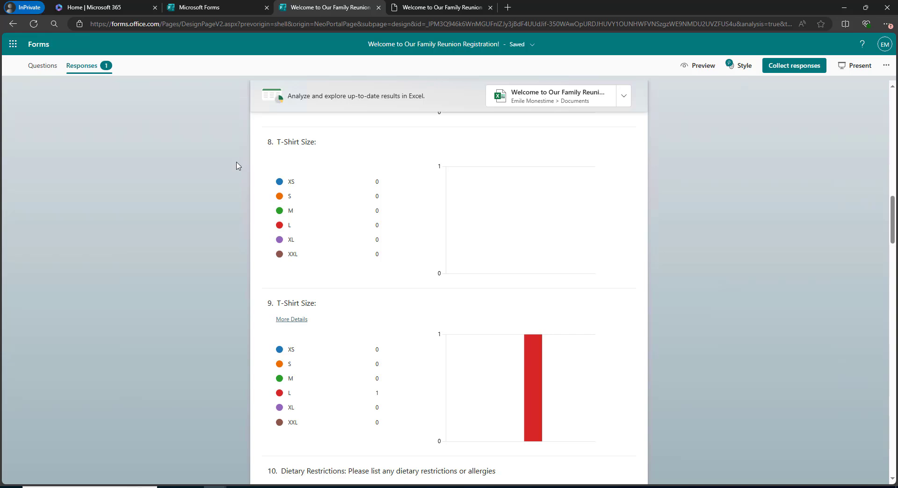